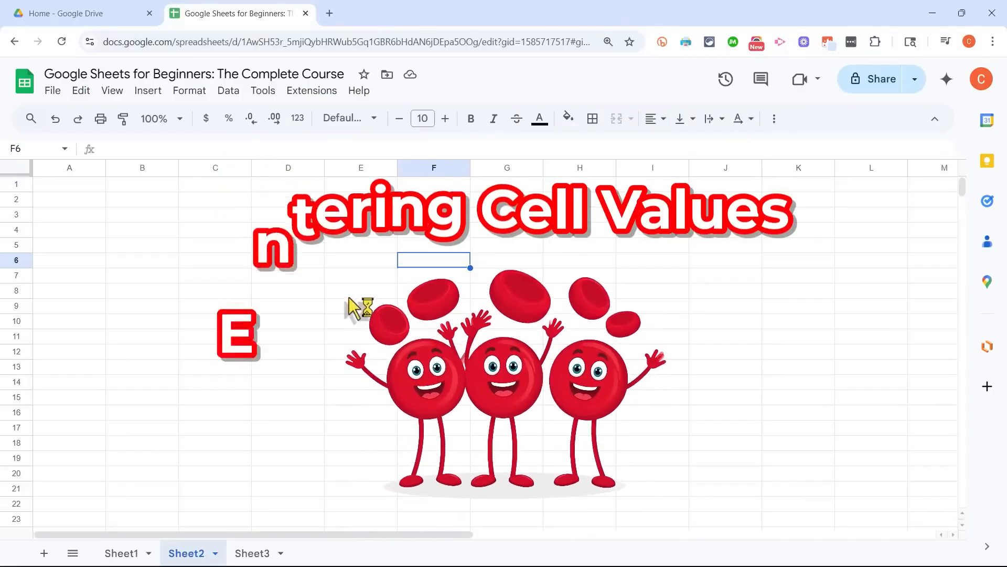
left_click(353, 291)
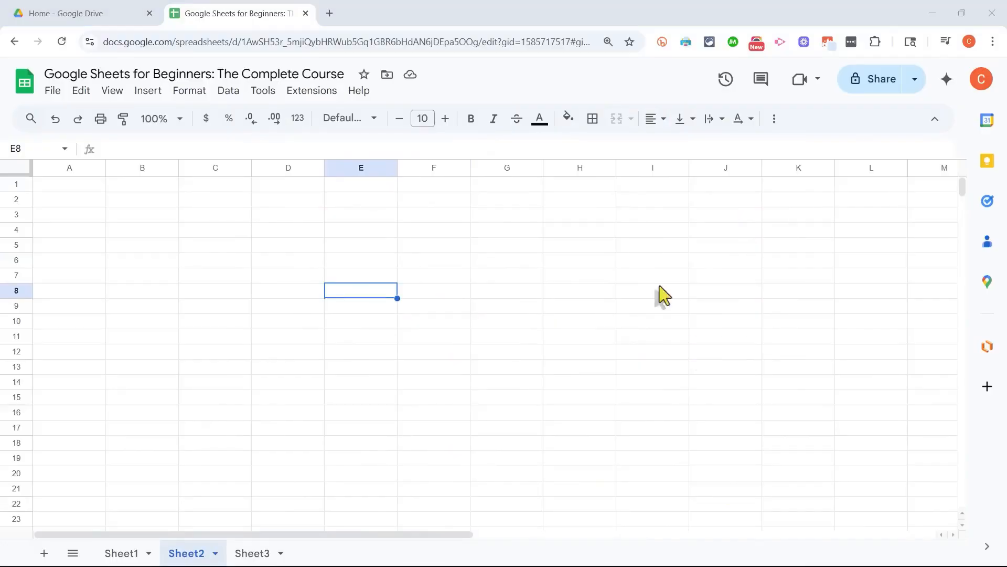
left_click(161, 201)
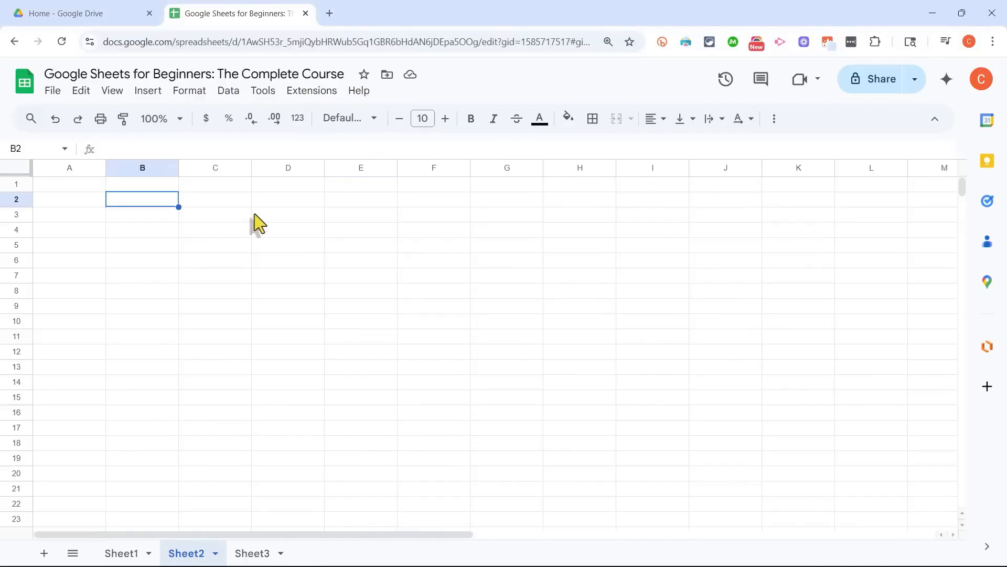
left_click(203, 228)
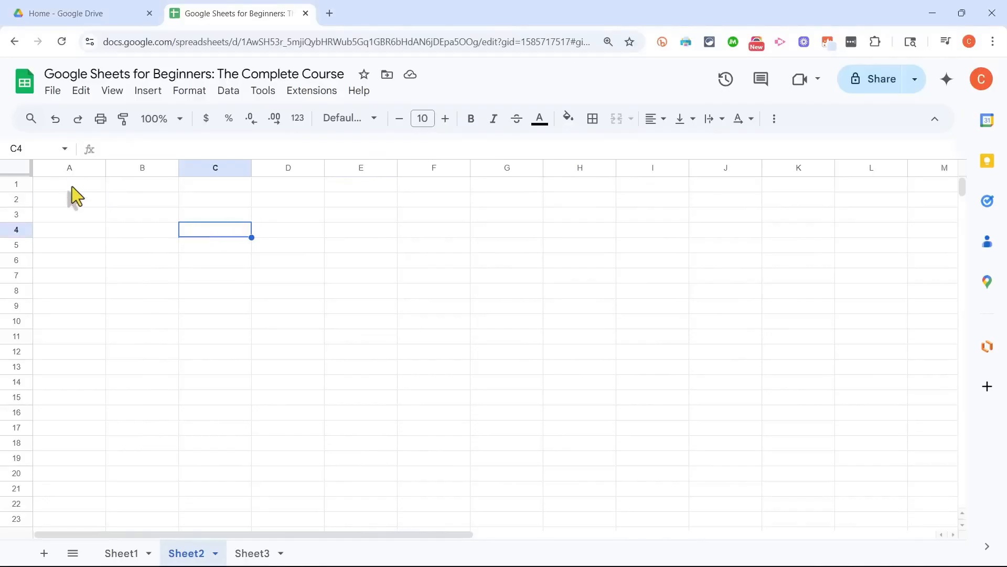
left_click(72, 187)
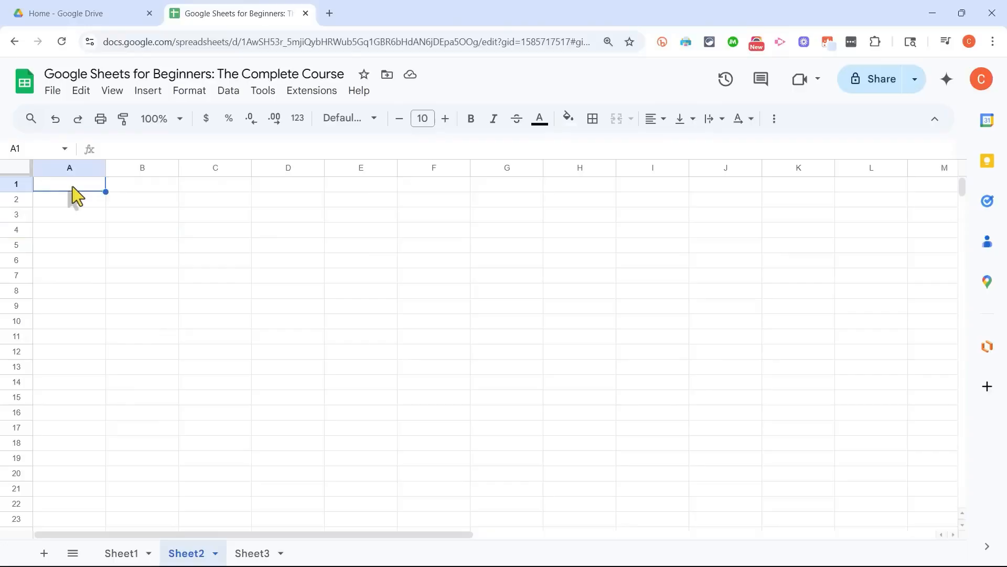
left_click(155, 187)
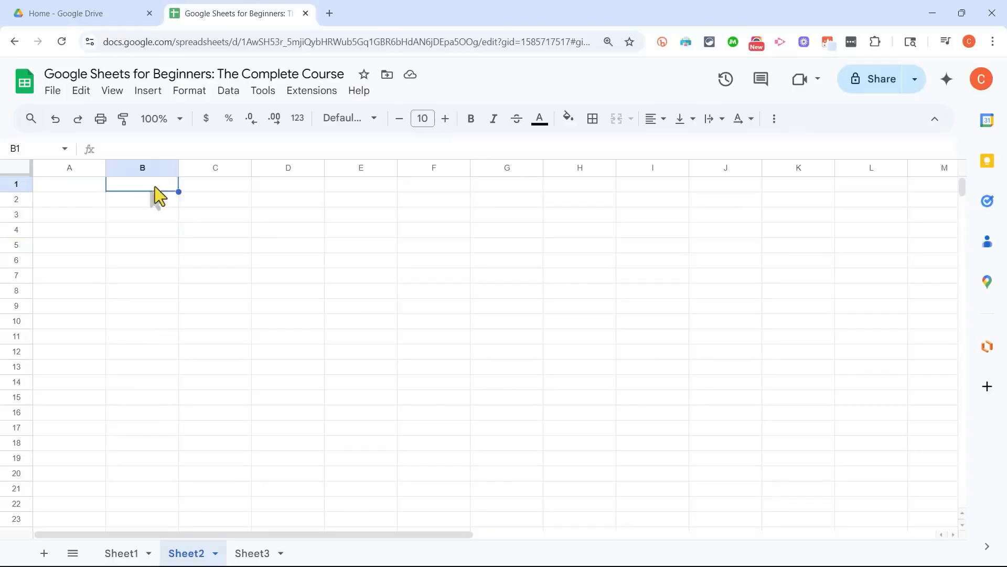
left_click(234, 187)
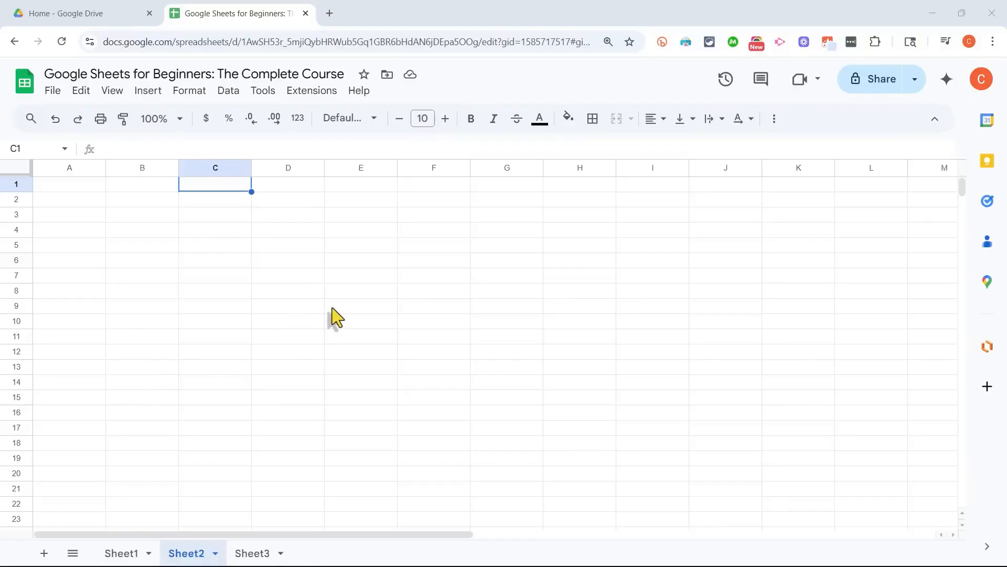
left_click(144, 201)
left_click(393, 289)
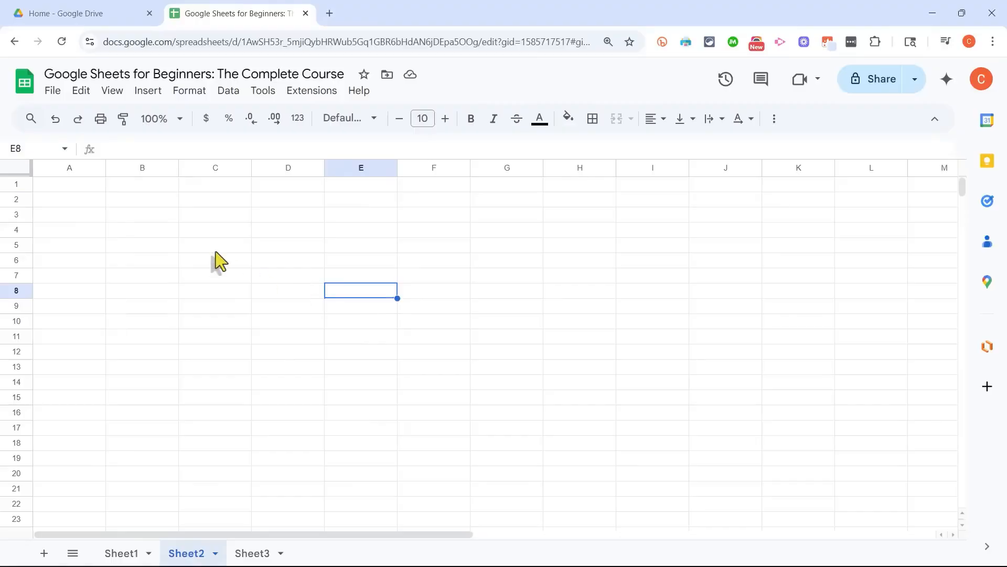
left_click(216, 251)
left_click(120, 200)
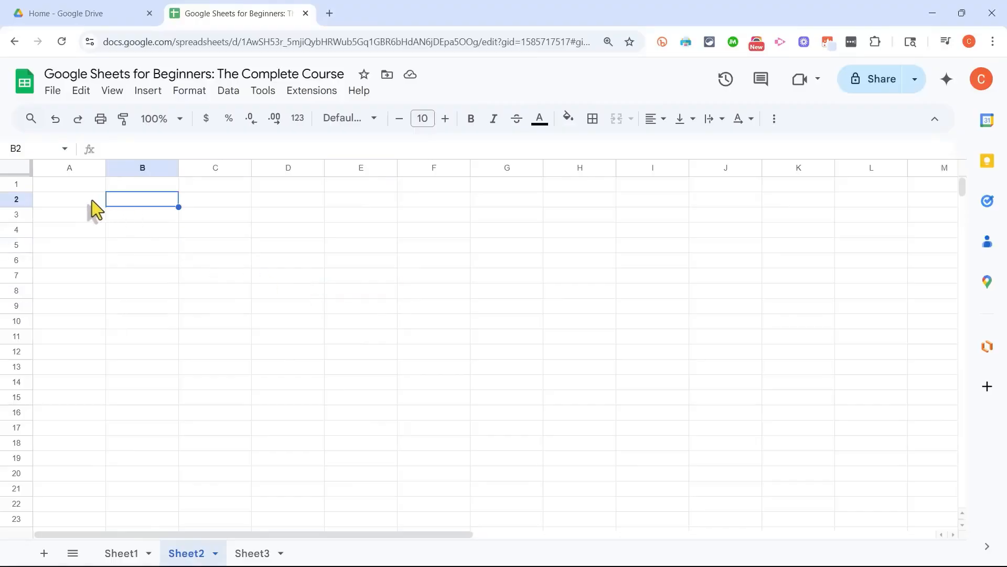
left_click(341, 230)
left_click(199, 227)
left_click(128, 198)
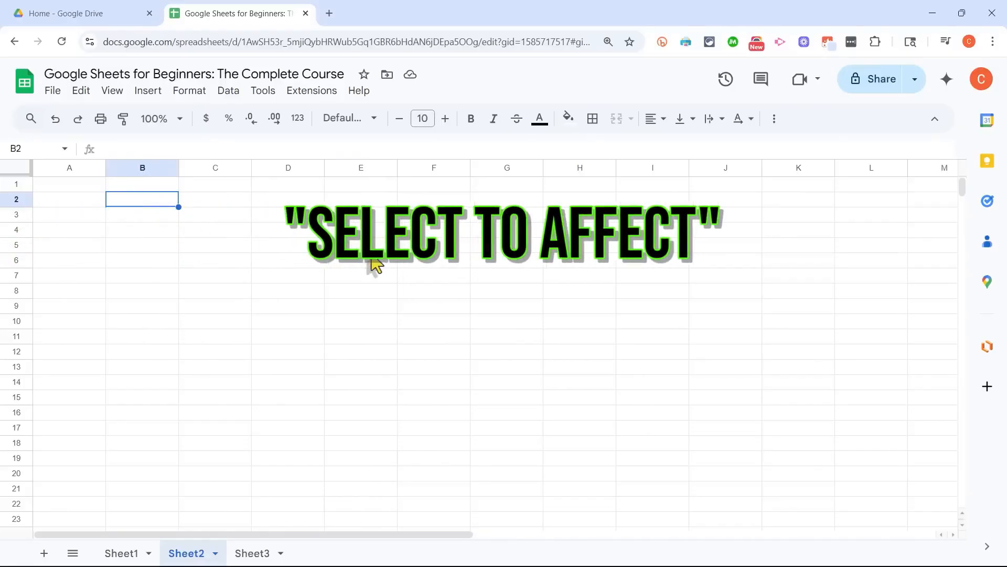
Step: Enter the sample text asdf in cell D2, and clear that cell again
left_click(280, 201)
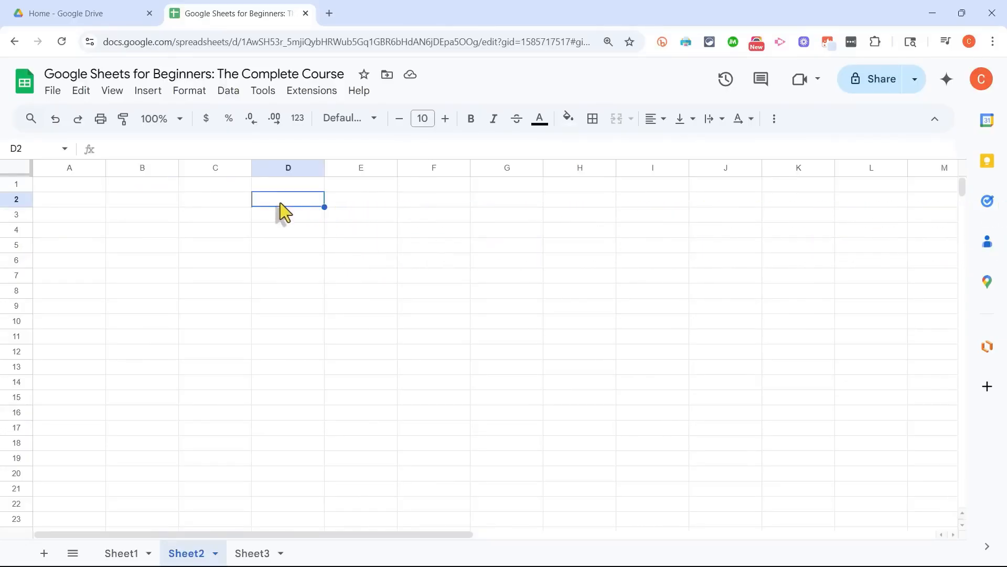
type("asdf")
left_click(405, 241)
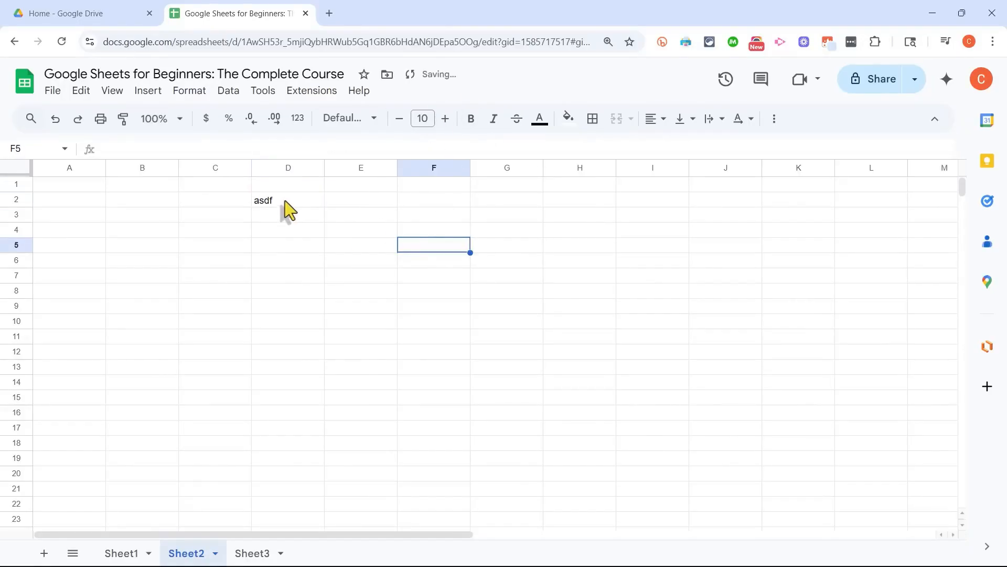
left_click(287, 202)
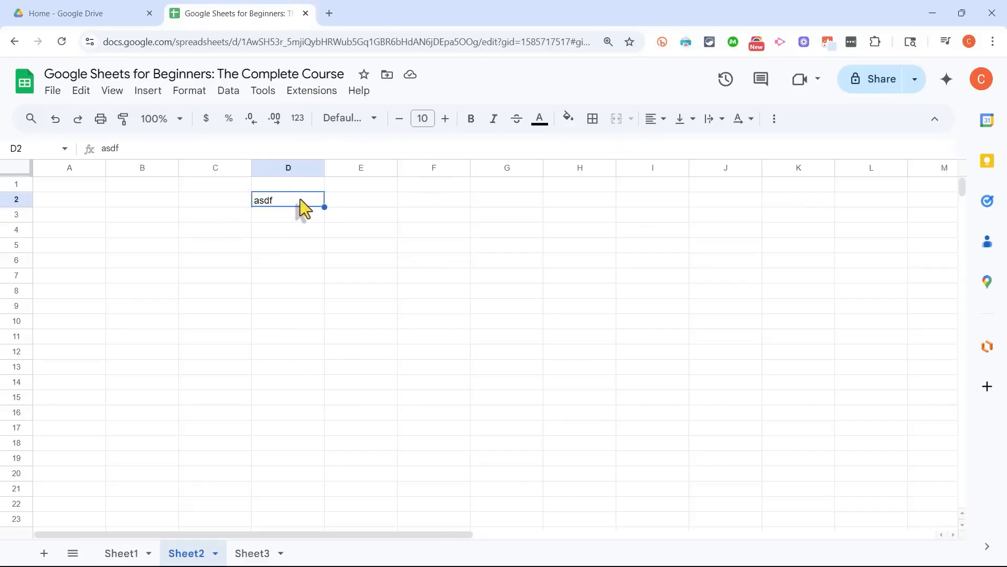
key("Delete")
left_click(417, 190)
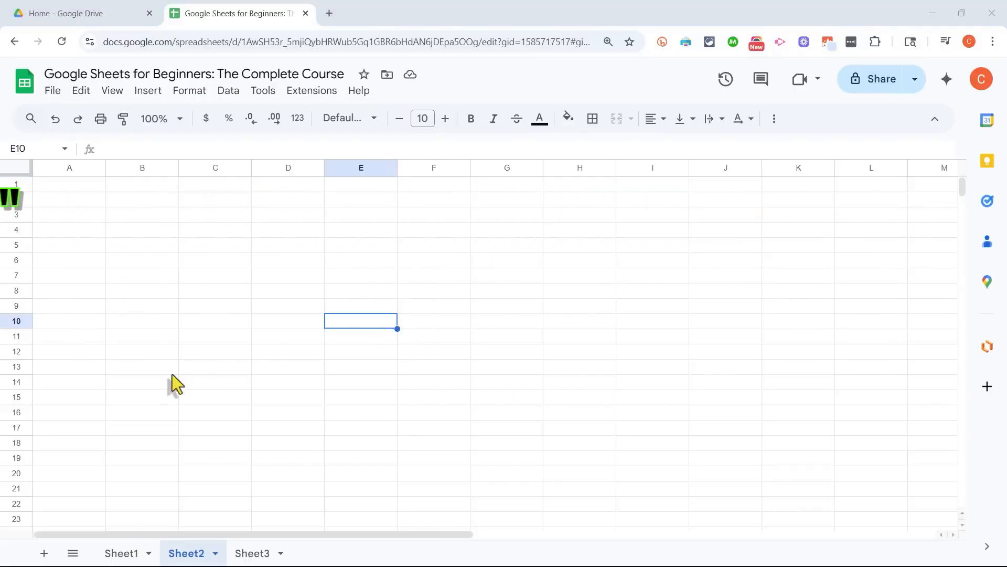
Step: Enter the number 1001 in cell A1 of Sheet2
left_click(73, 185)
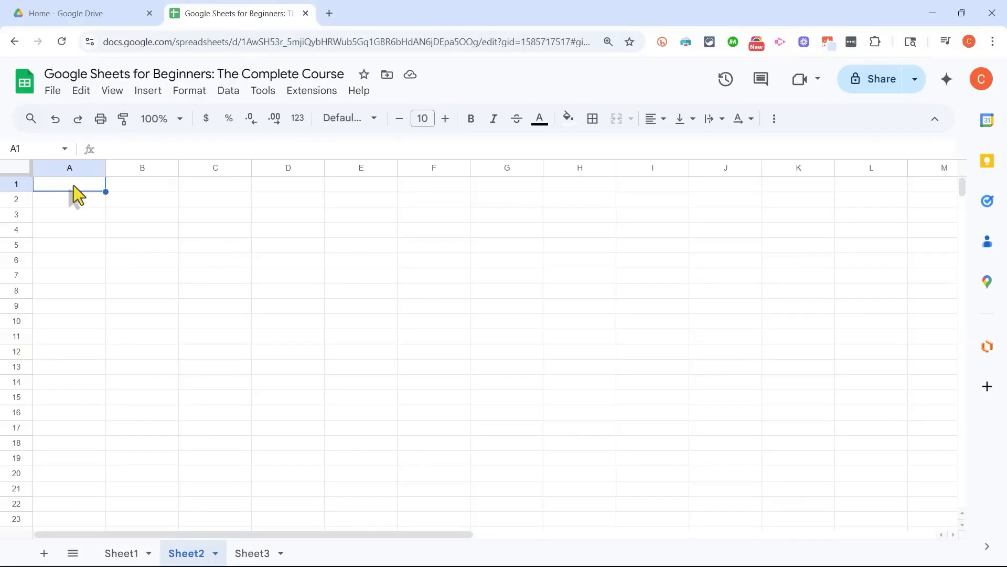
type("1")
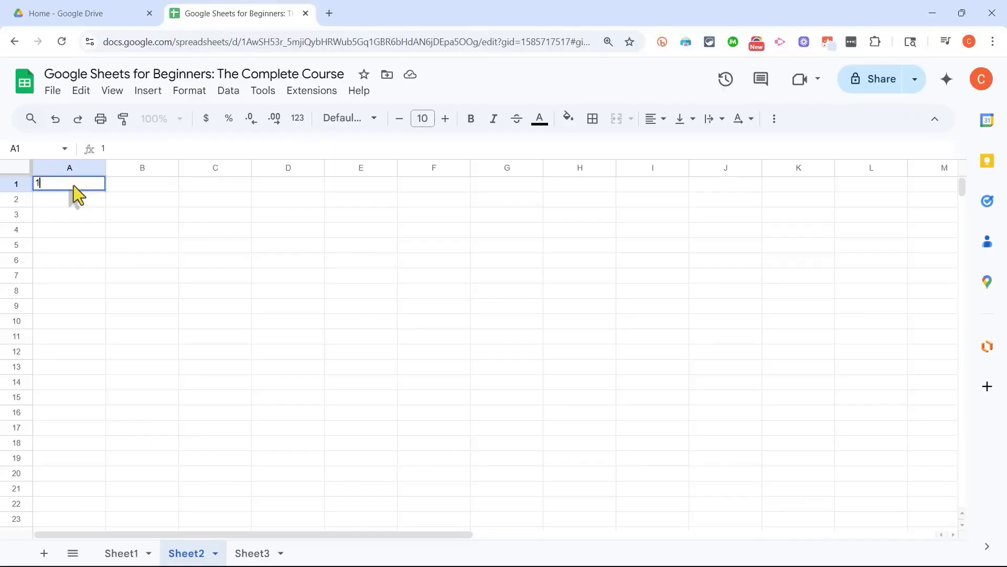
type("001")
key("Return")
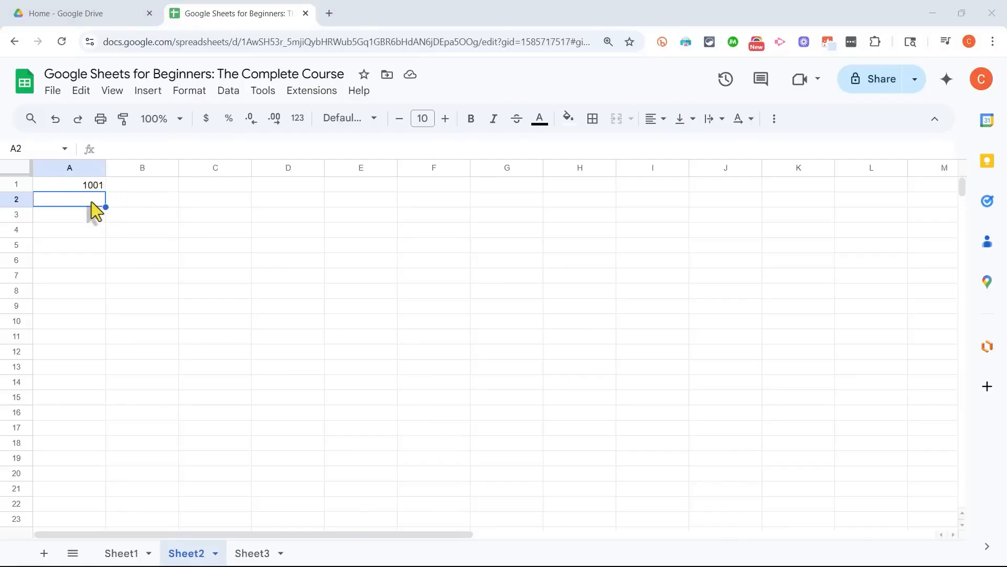
Step: Re-enter 1001 in cell A1 over its existing value
left_click(95, 187)
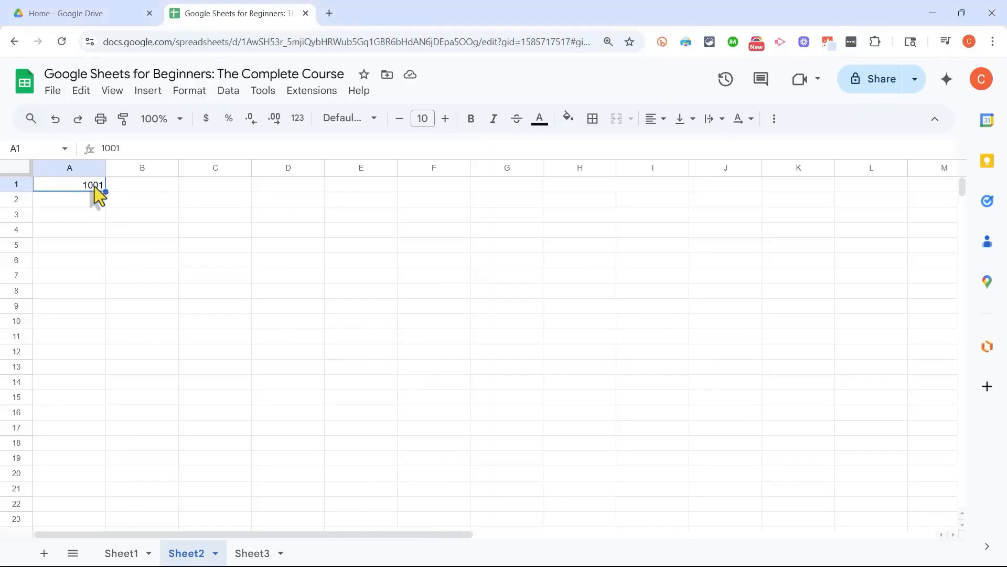
left_click(151, 214)
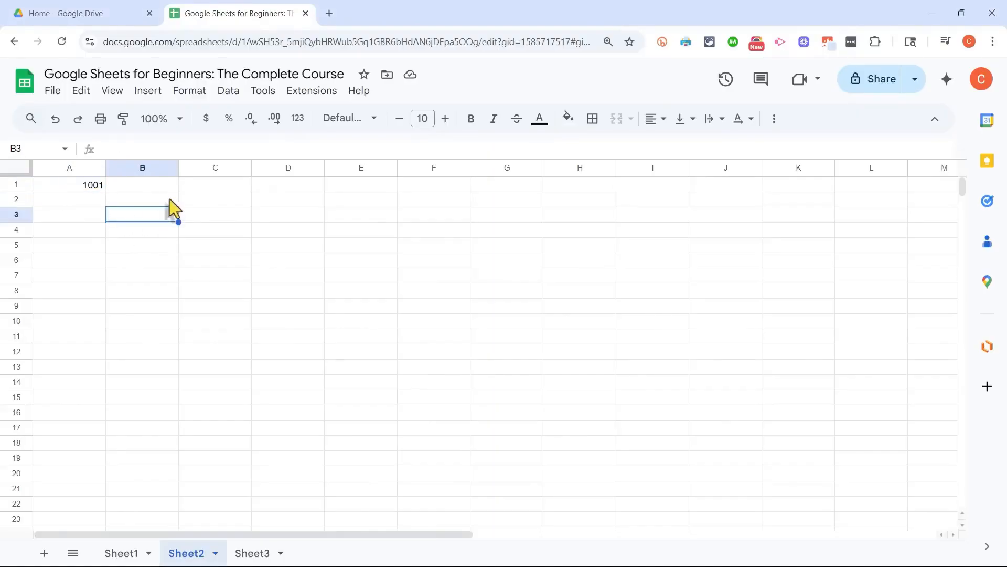
left_click(234, 217)
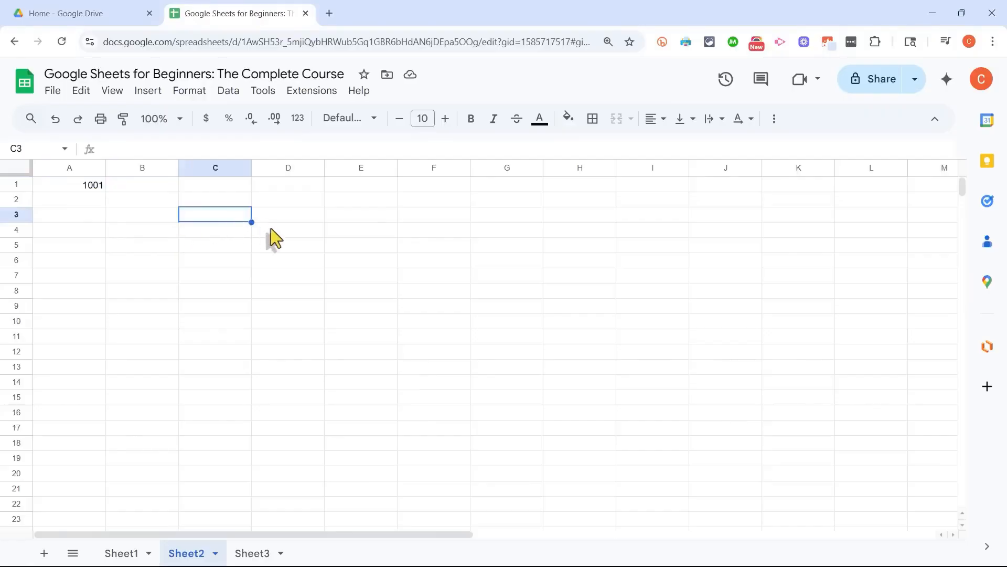
left_click(96, 187)
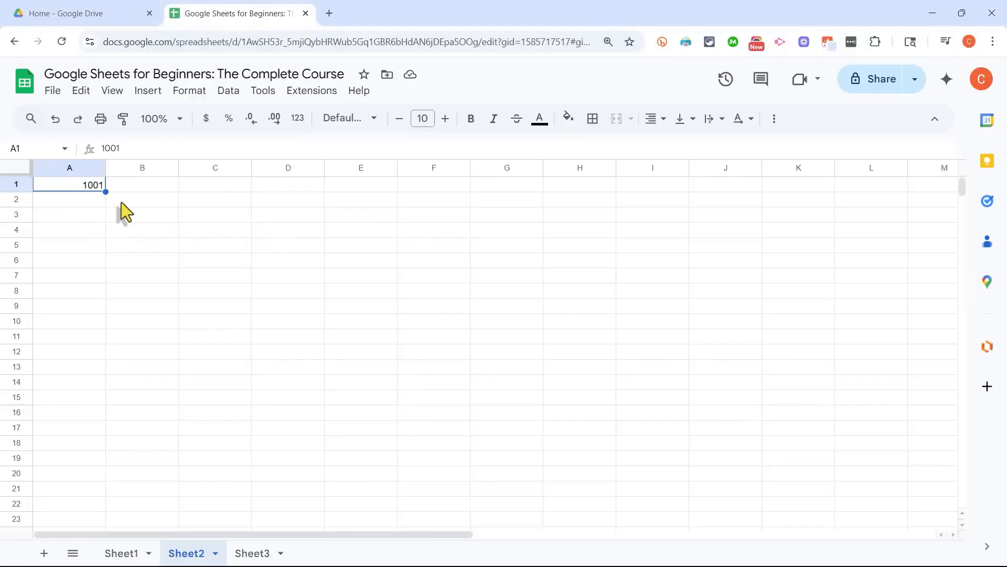
type("1001")
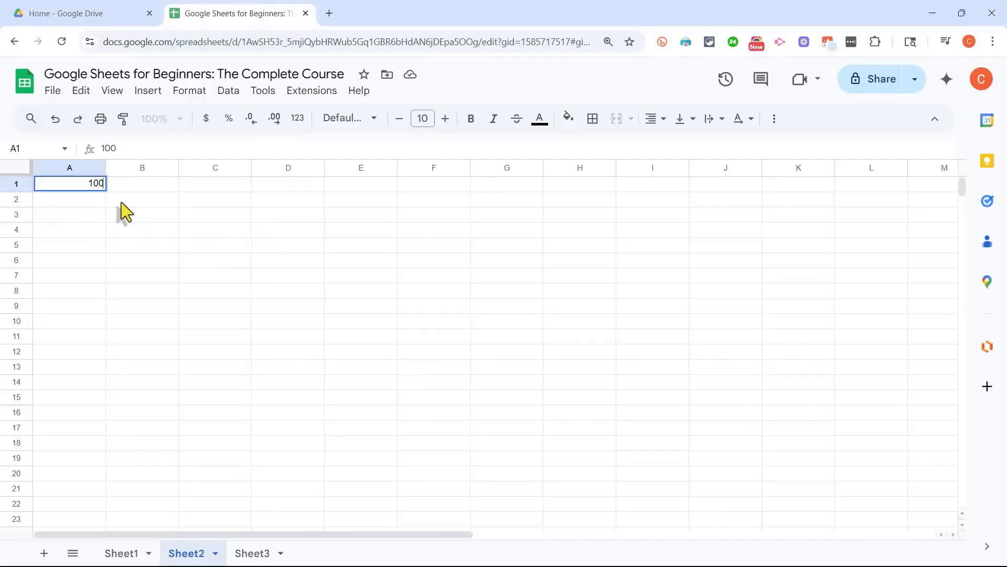
key("Return")
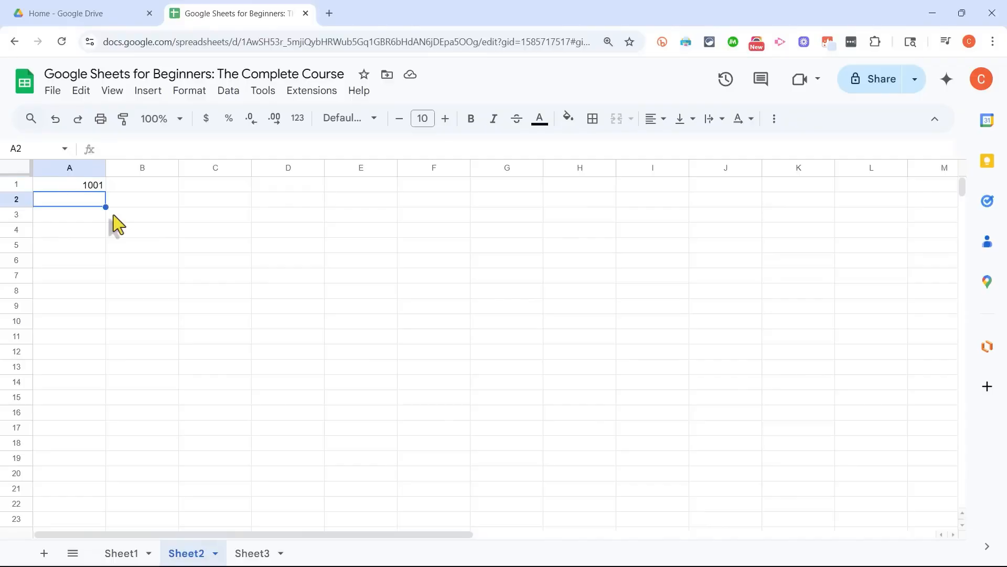
Step: Continue the number list in column A with 1002, 1003 and 1004 in cells A2 to A4
type("1002")
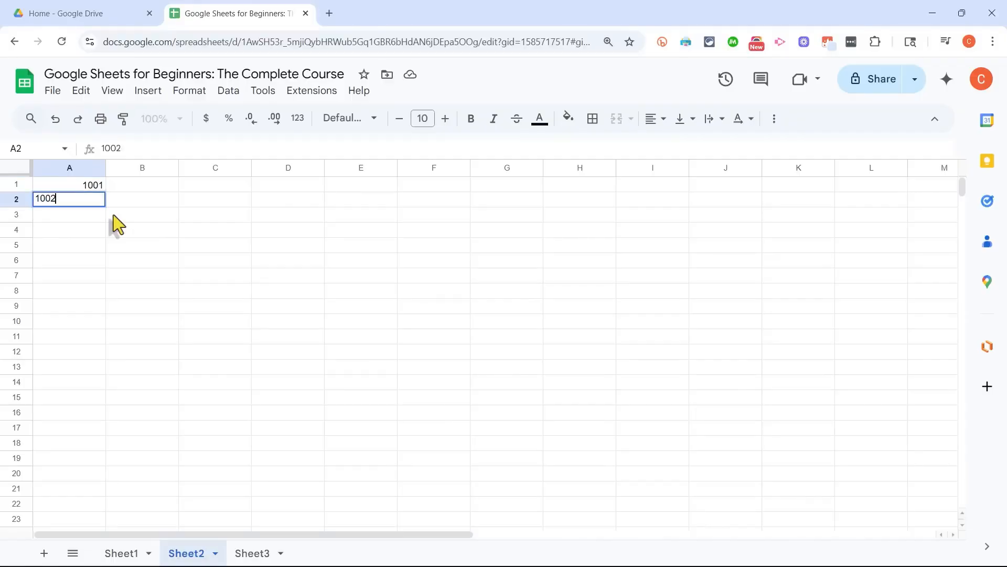
key("Return")
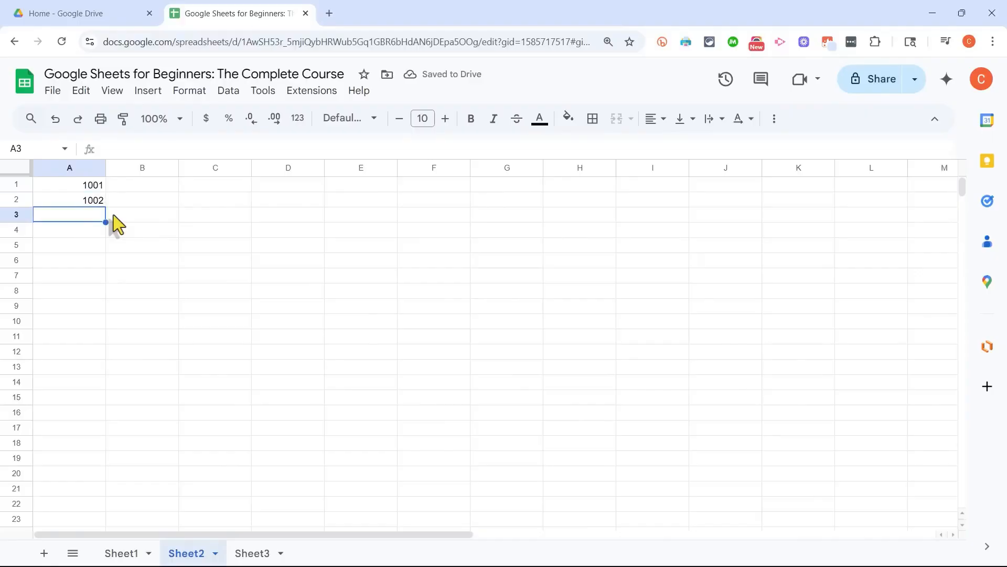
type("100")
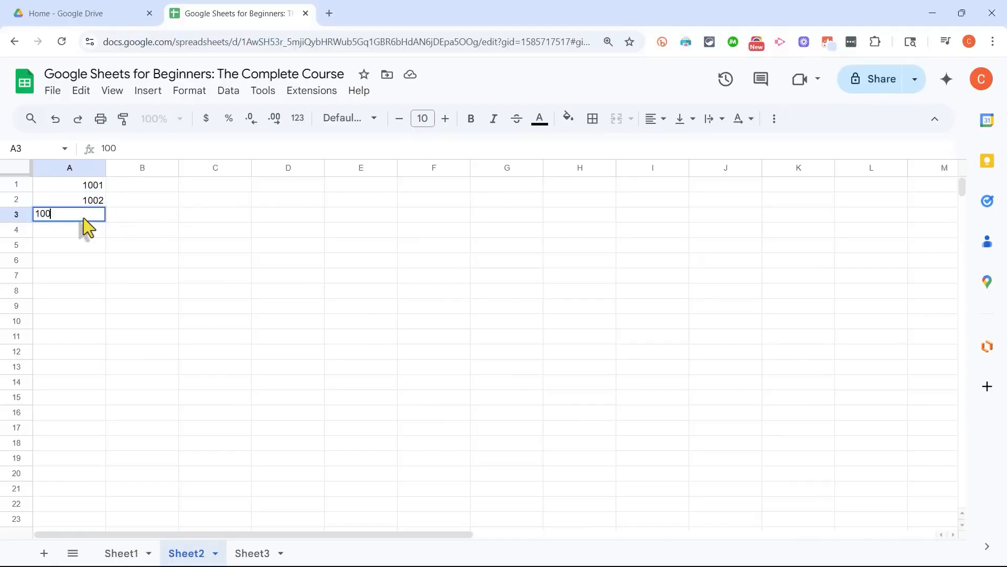
type("3")
key("Return")
type("1004")
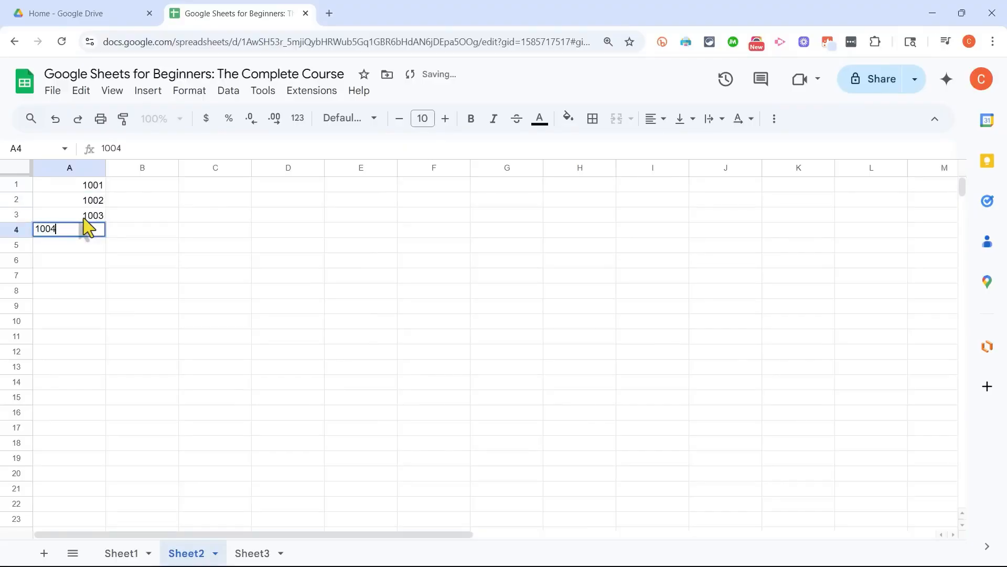
key("Return")
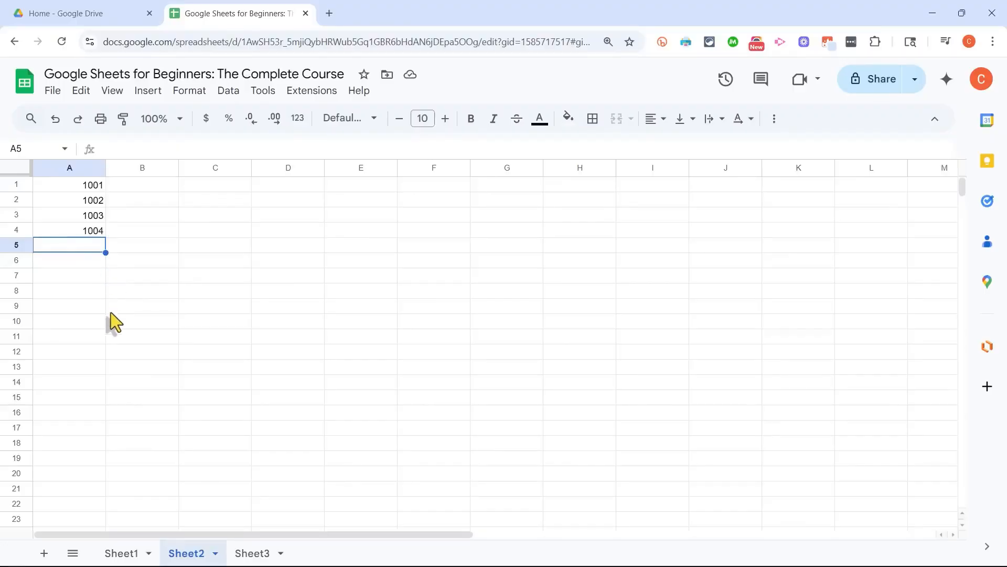
left_click(83, 234)
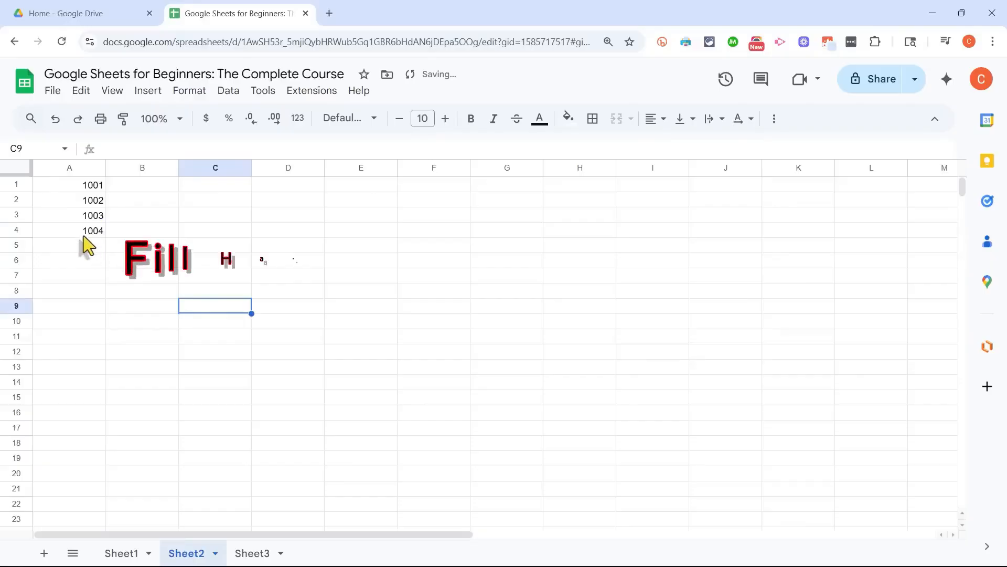
left_click(85, 235)
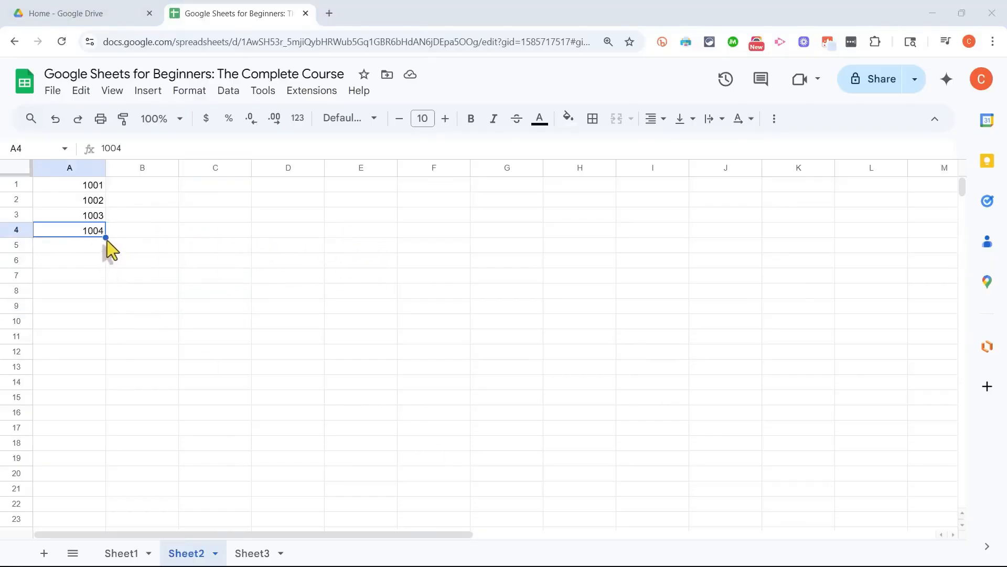
left_click_drag(76, 190, 78, 245)
left_click(126, 251)
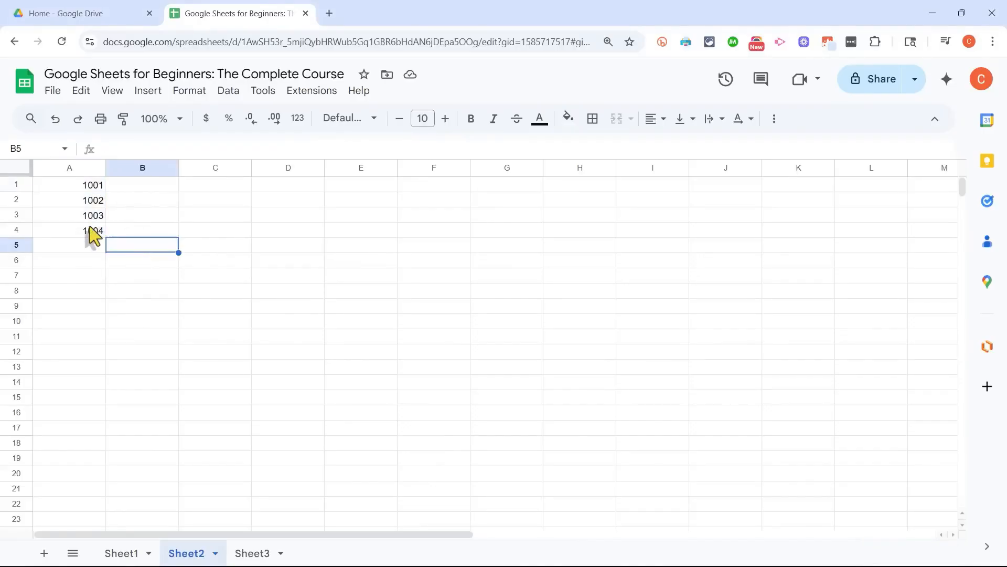
left_click(92, 231)
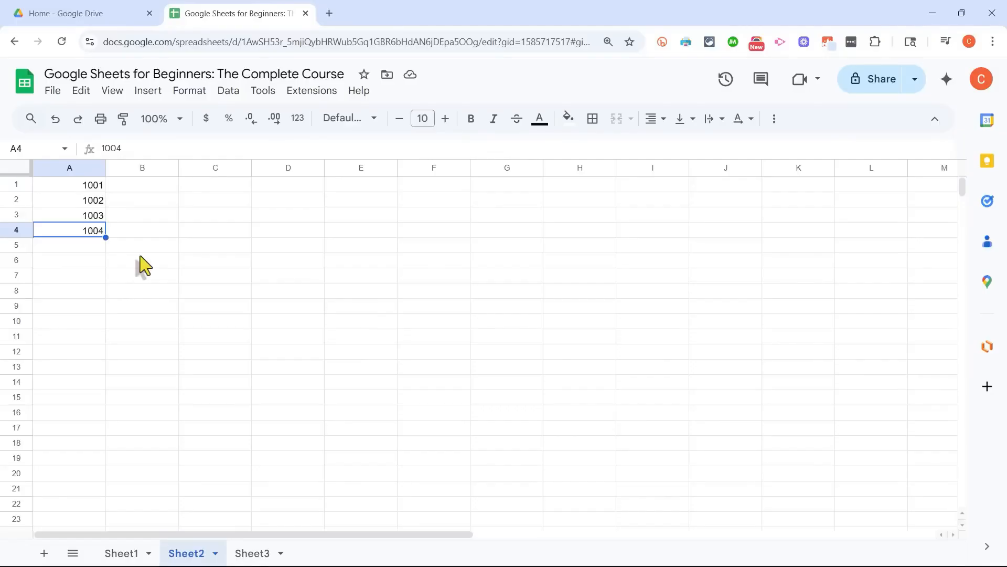
left_click(141, 259)
Step: Try to extend the list by filling only cell A4 down to A15, and undo that fill
left_click(87, 231)
left_click_drag(105, 237, 92, 401)
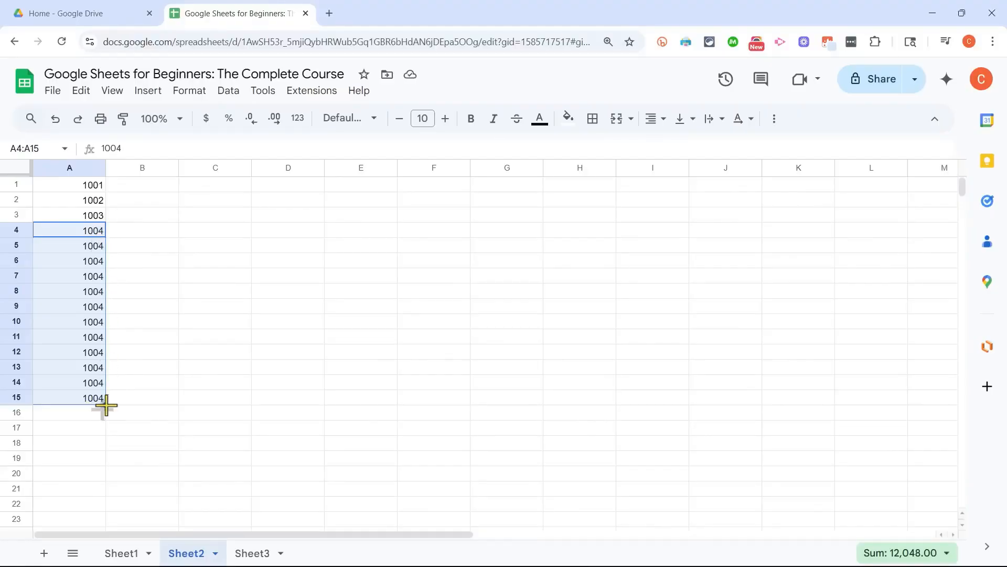
left_click(134, 385)
key("ctrl+z")
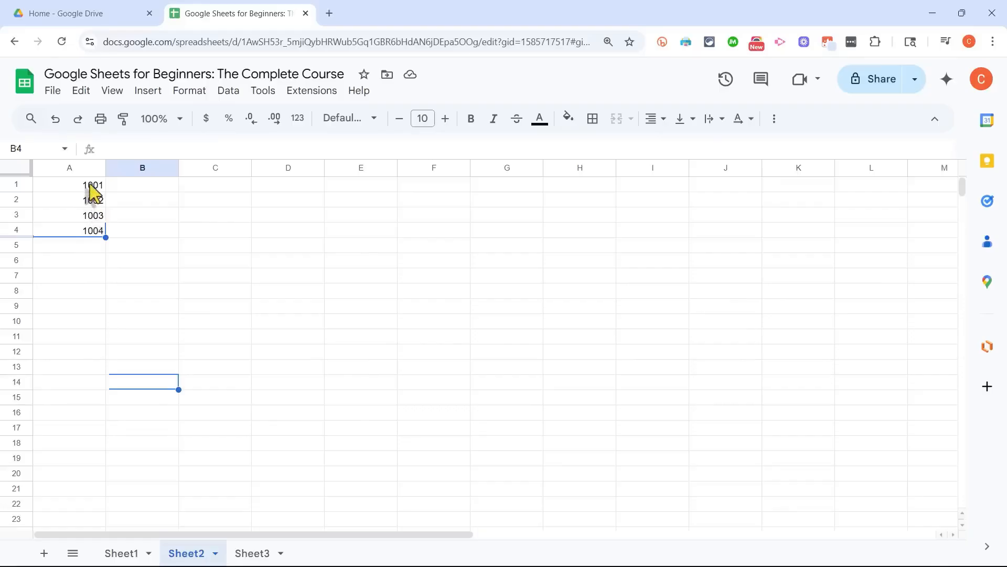
Step: Extend the number series from cells A1:A4 down column A to row 50 with the fill handle
left_click_drag(93, 189, 94, 234)
left_click(216, 246)
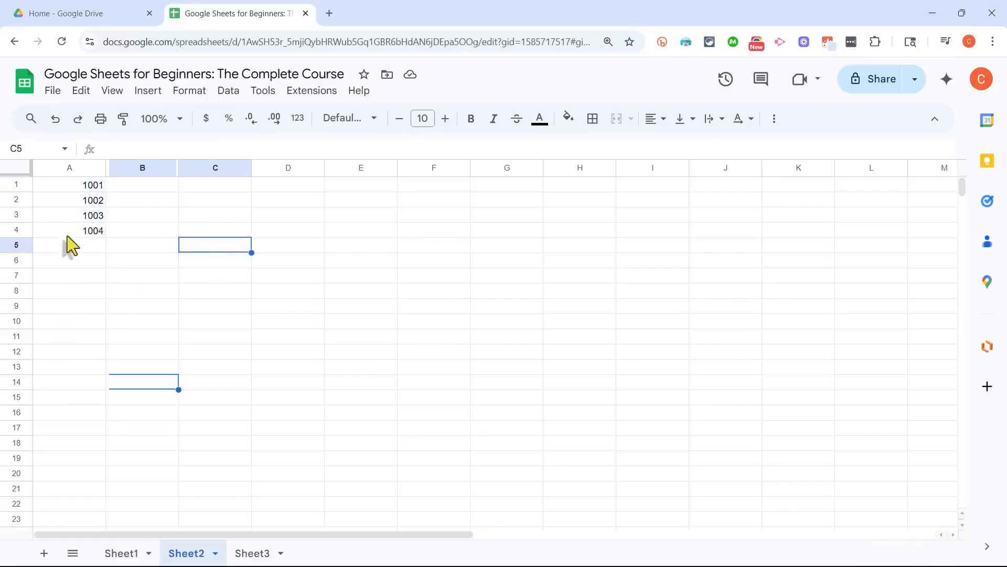
left_click_drag(90, 188, 81, 234)
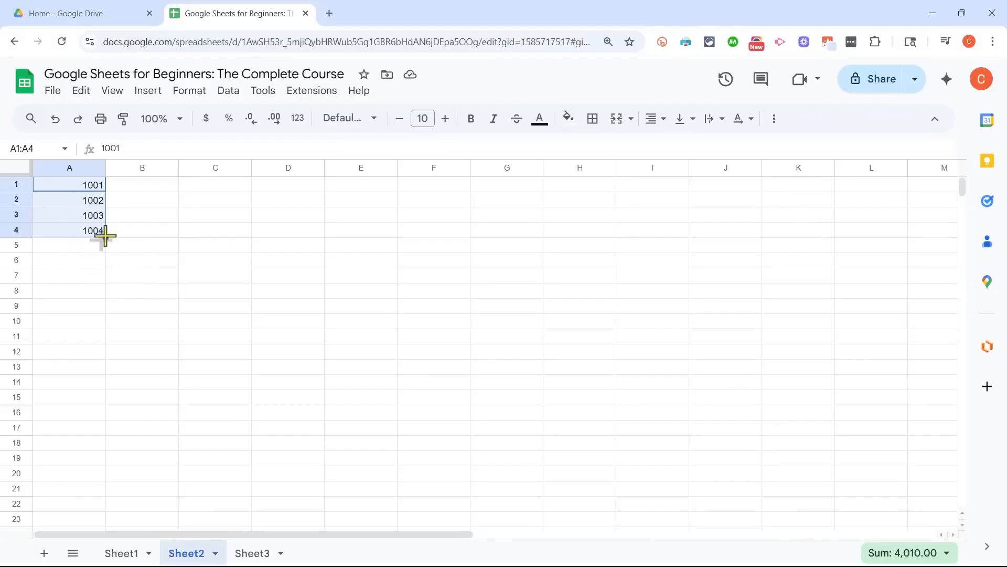
left_click_drag(104, 236, 93, 460)
scroll(137, 367, "up", 10)
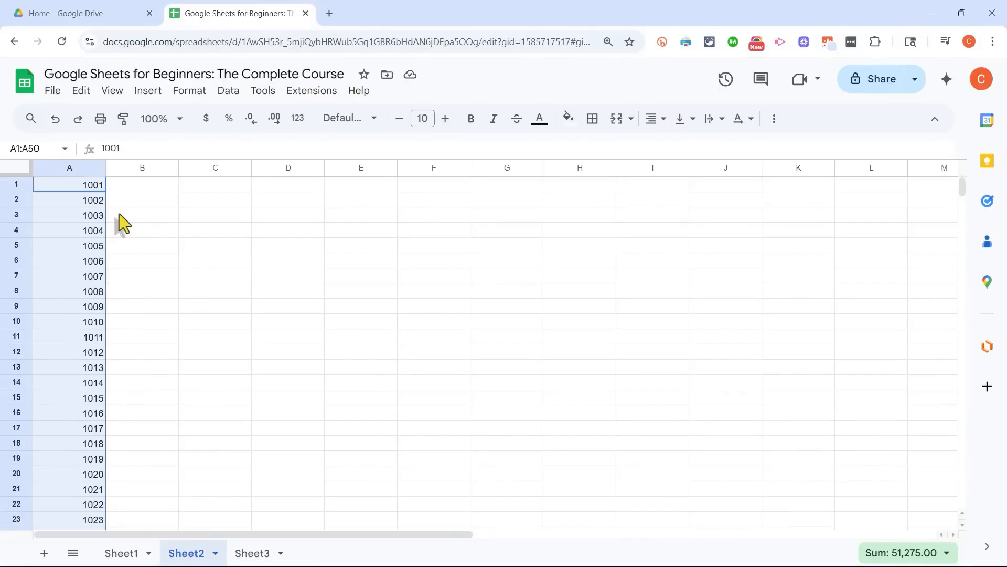
Step: Undo the last fill and replace the values in cells A2 and A3 with 1003 and 1005
key("ctrl+z")
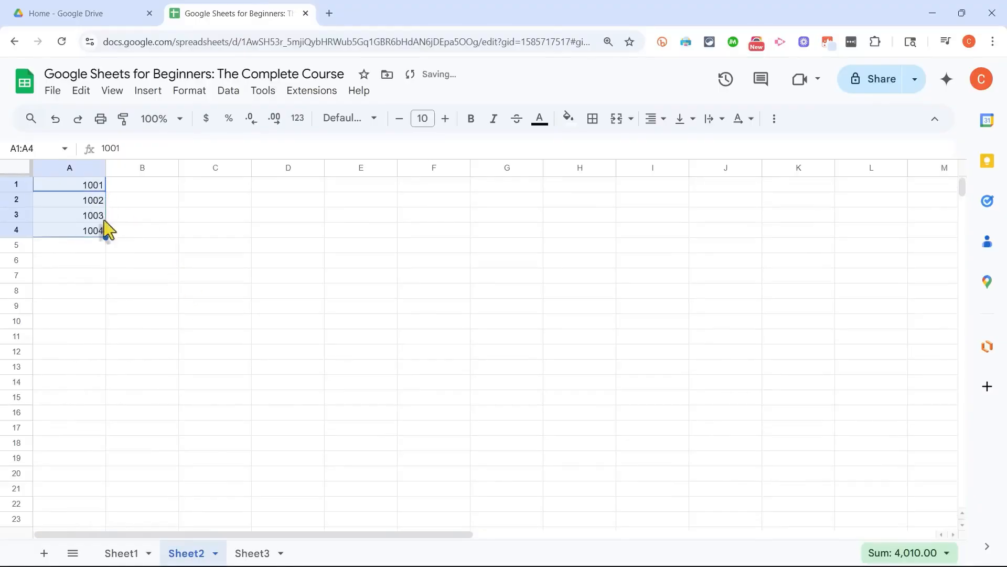
left_click(95, 202)
type("1003")
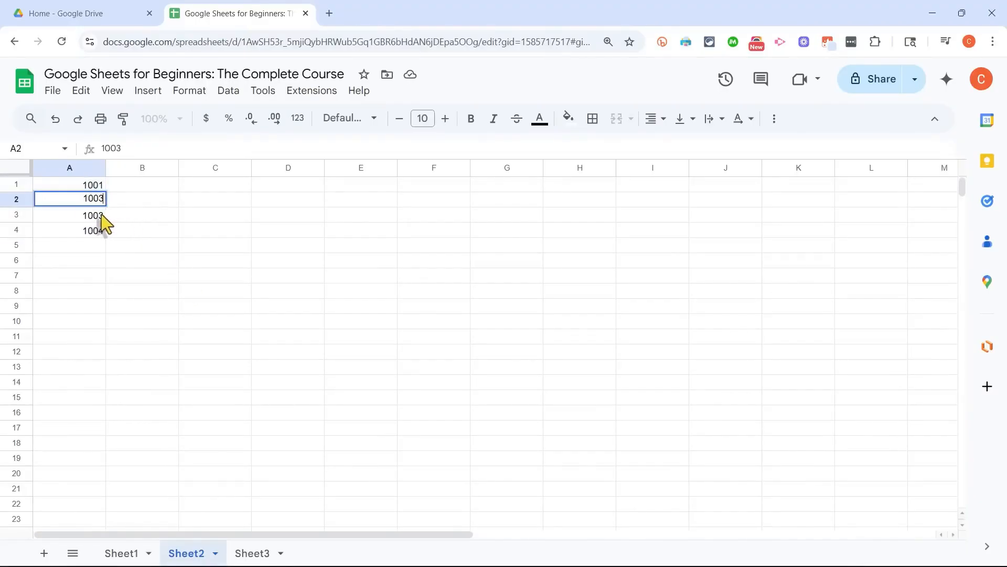
key("Return")
type("1005")
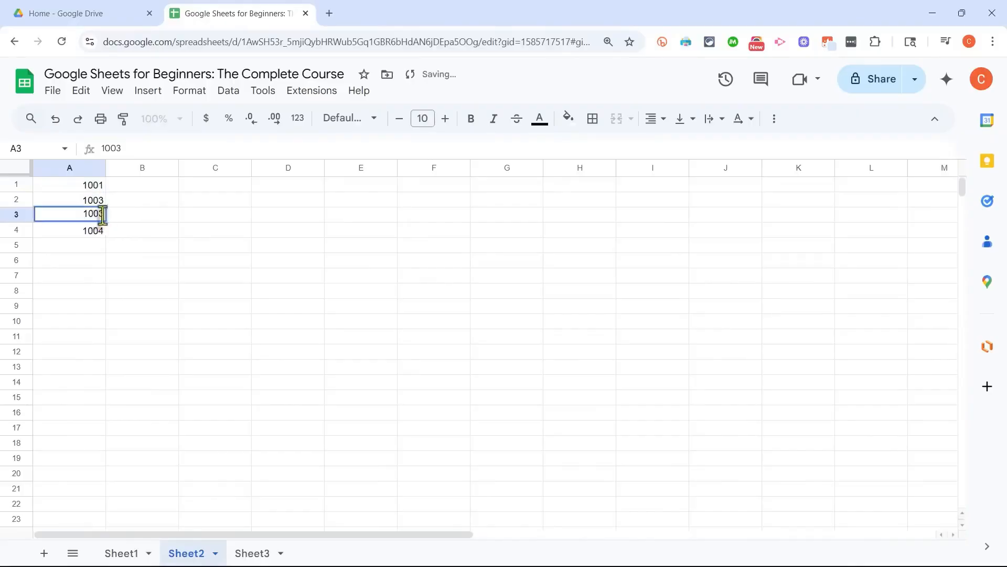
key("Return")
Step: Extend the odd-number series from cells A1:A3 down column A with the fill handle
left_click(90, 188)
left_click_drag(91, 193, 82, 518)
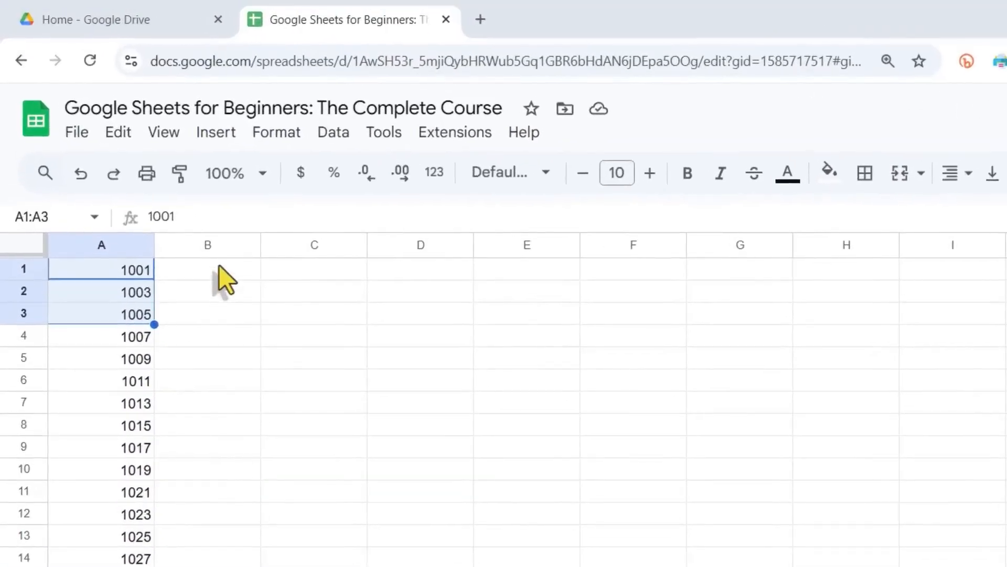
Step: Enter a first name in each of cells B1, B2 and B3 beside the number list
left_click(220, 267)
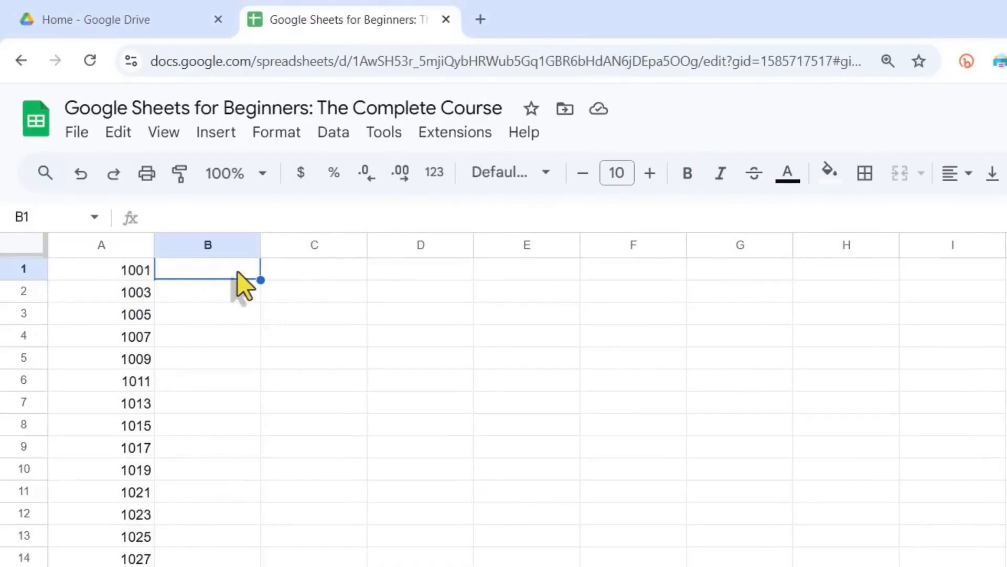
type("Julia")
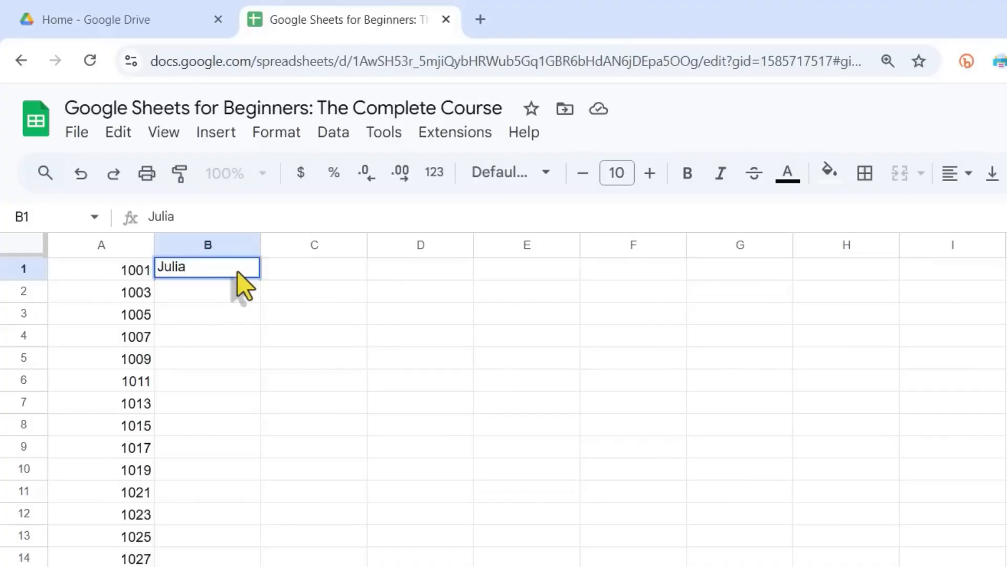
key("Return")
type("Jon")
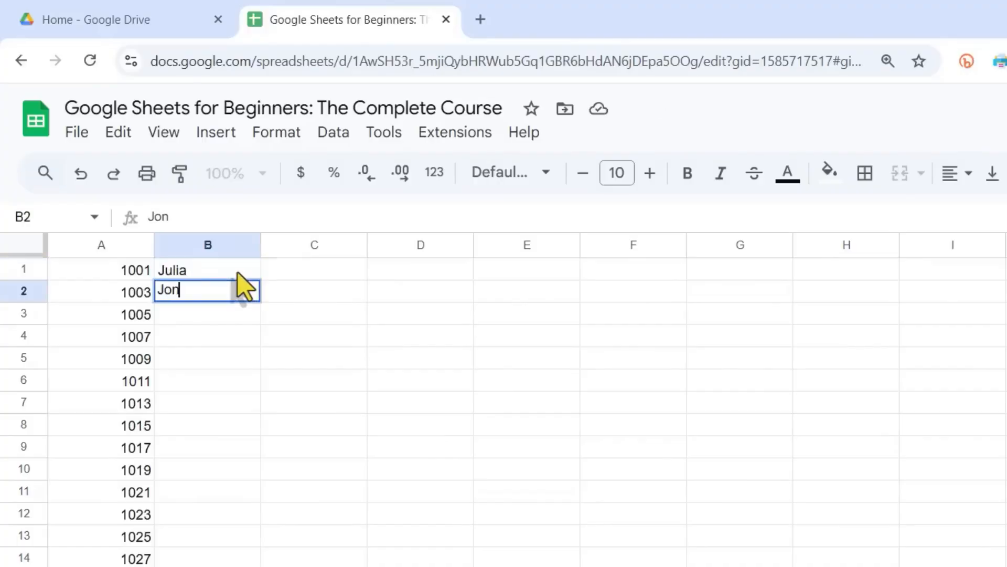
key("Return")
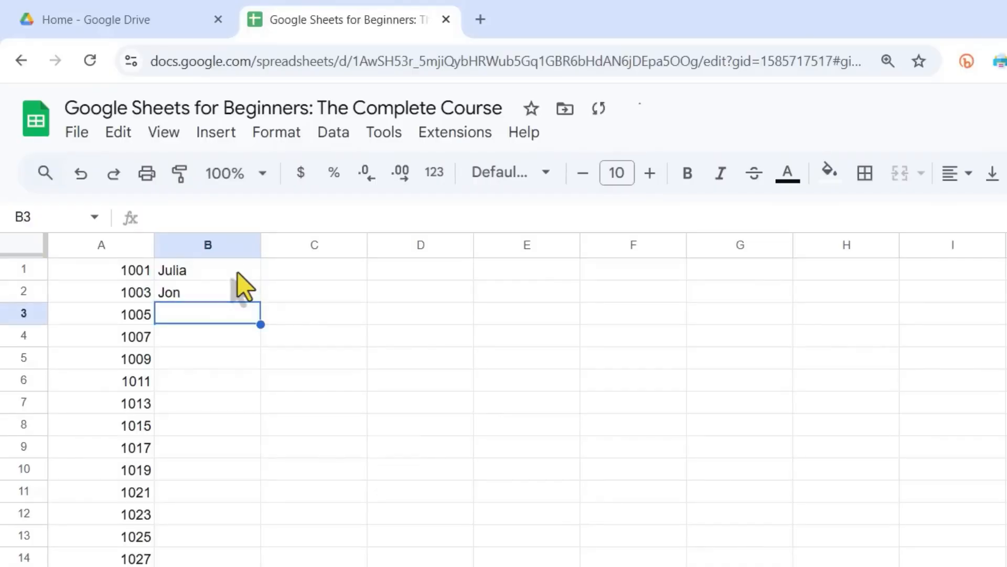
type("Amy")
key("Return")
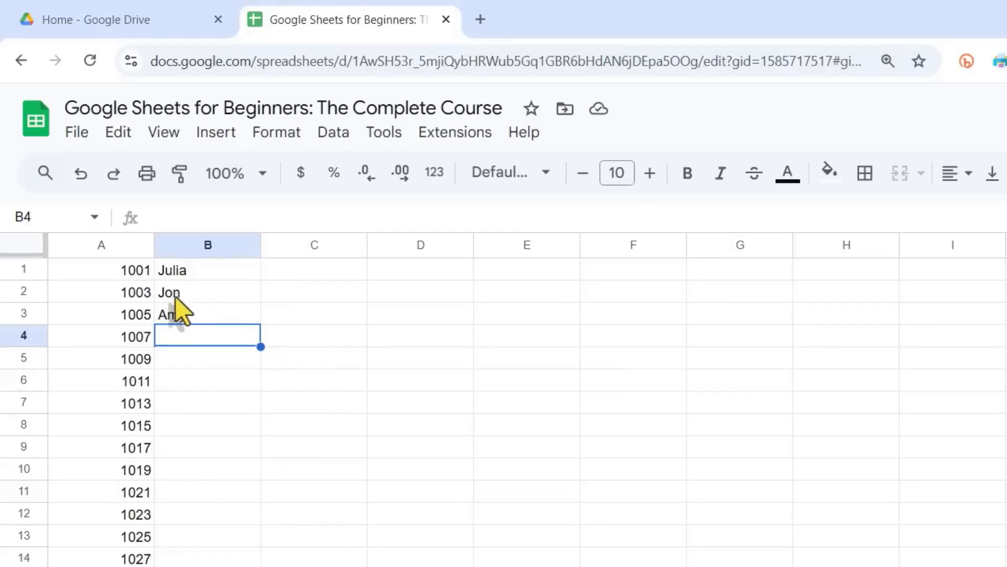
left_click(191, 296)
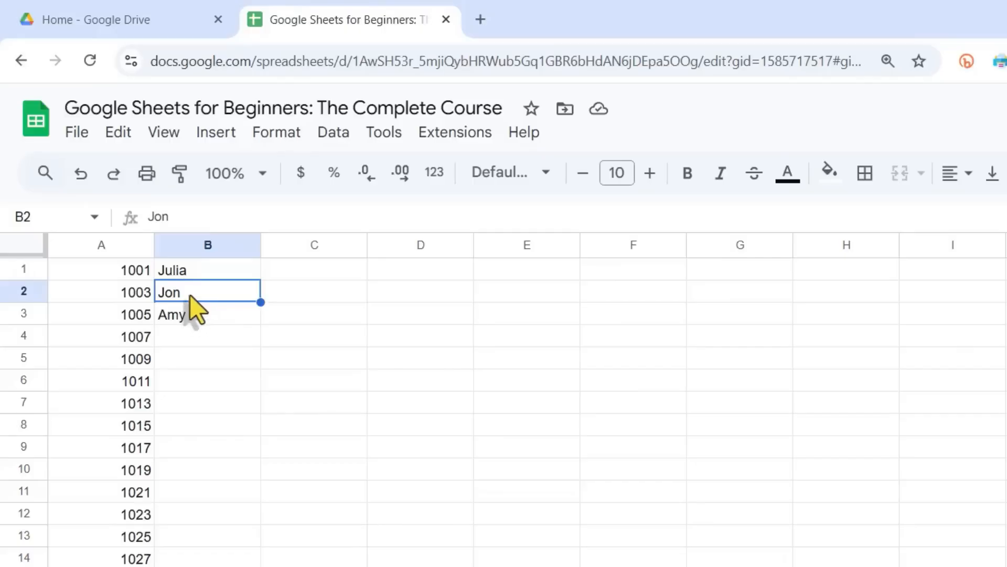
double_click(193, 291)
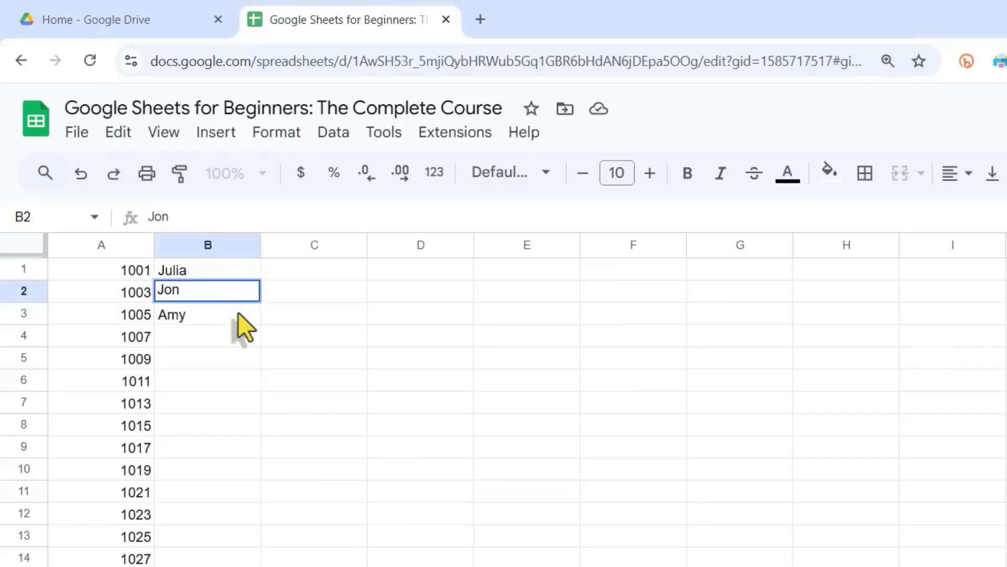
left_click(237, 313)
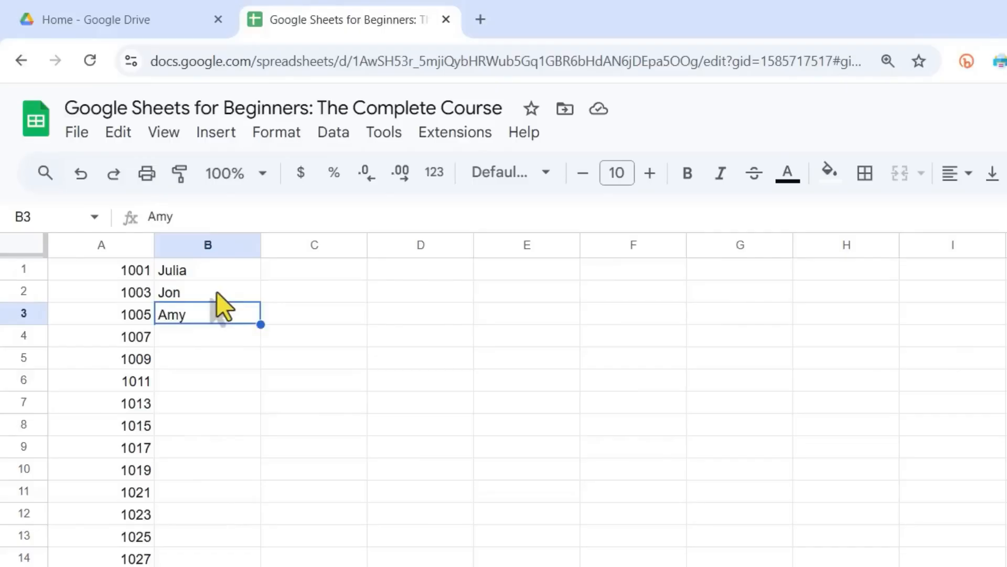
left_click(216, 291)
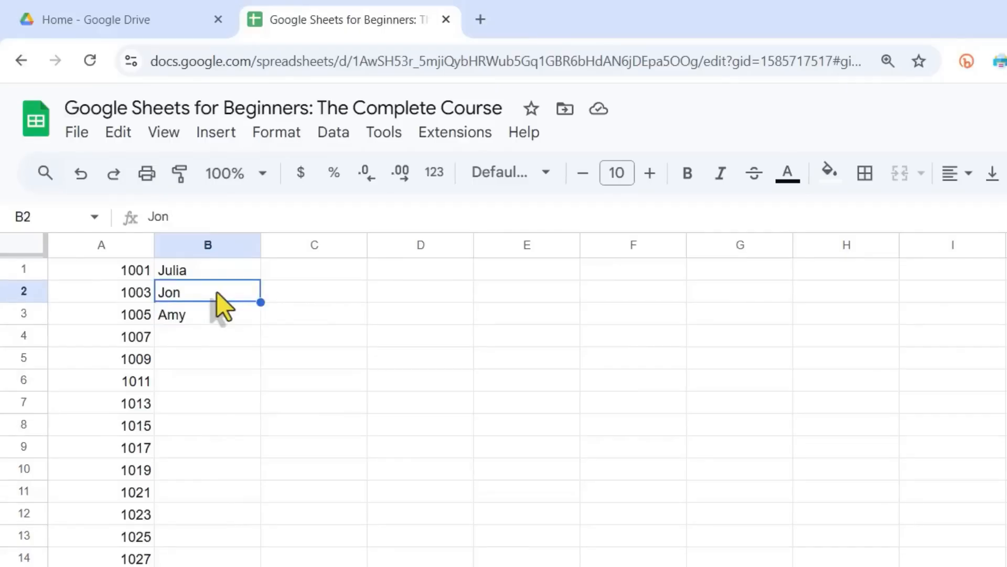
key("Down")
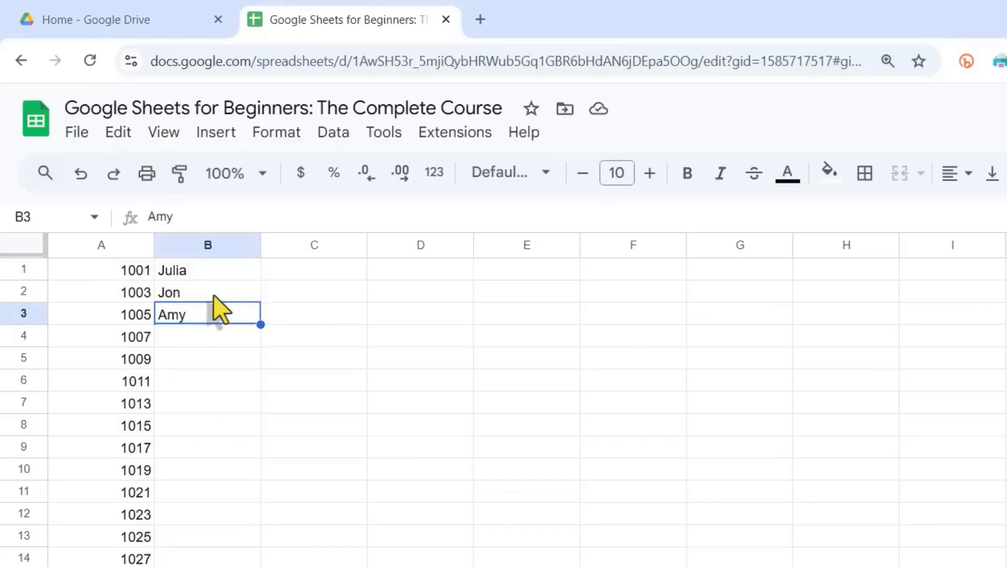
left_click(308, 292)
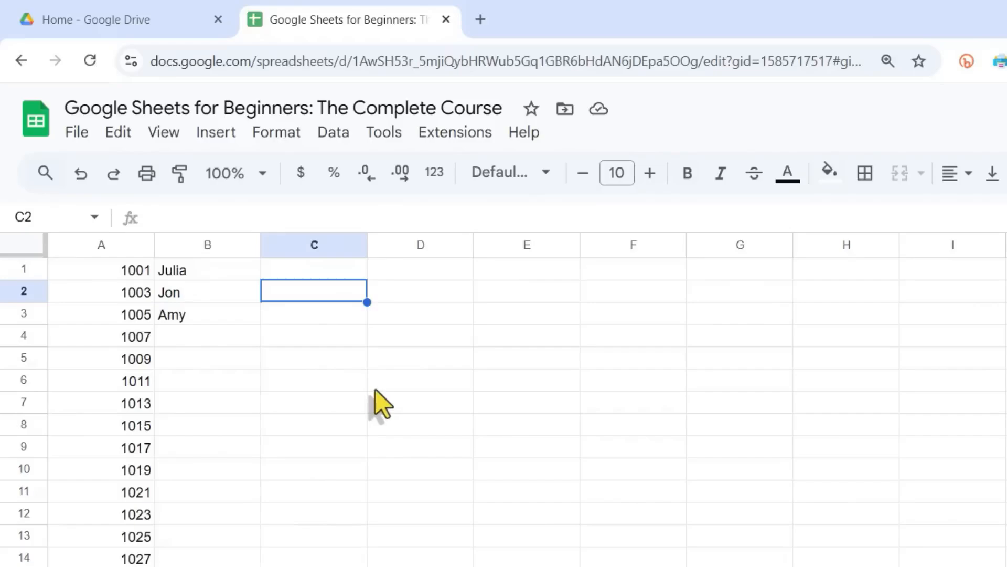
Step: Overwrite the first name in cell B2 with its longer spelling, and undo that replacement
left_click(192, 295)
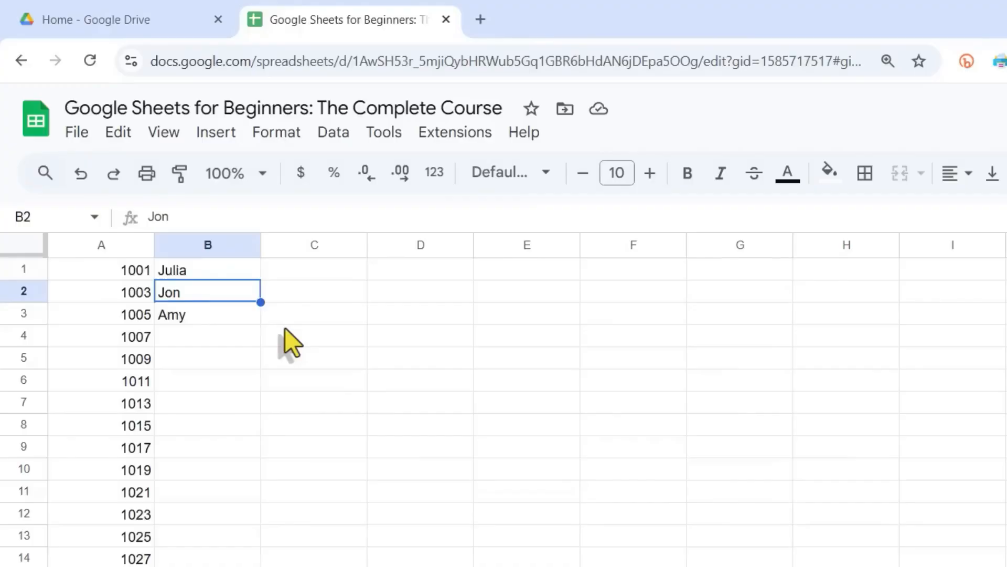
type("Jo")
key("Escape")
type("John")
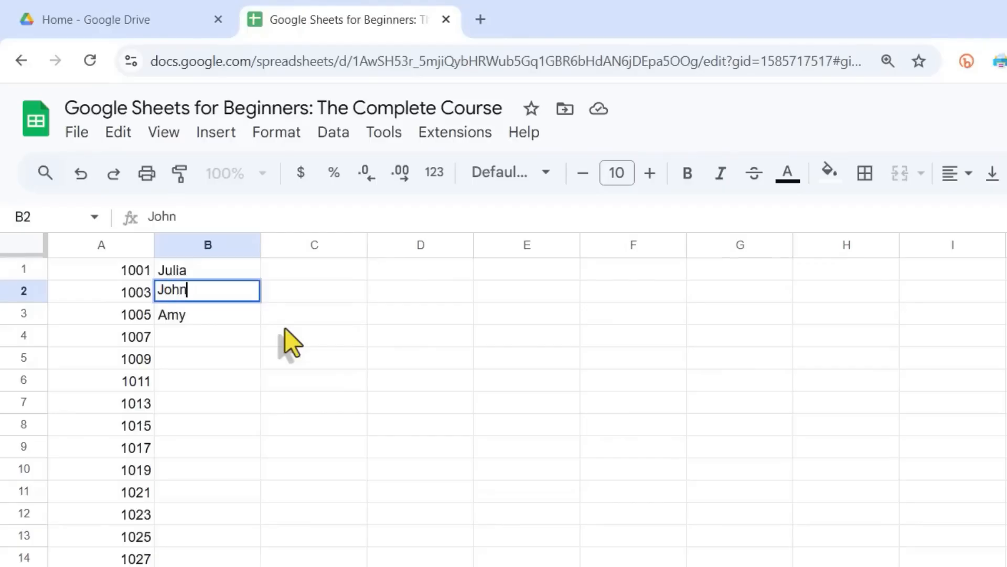
key("Return")
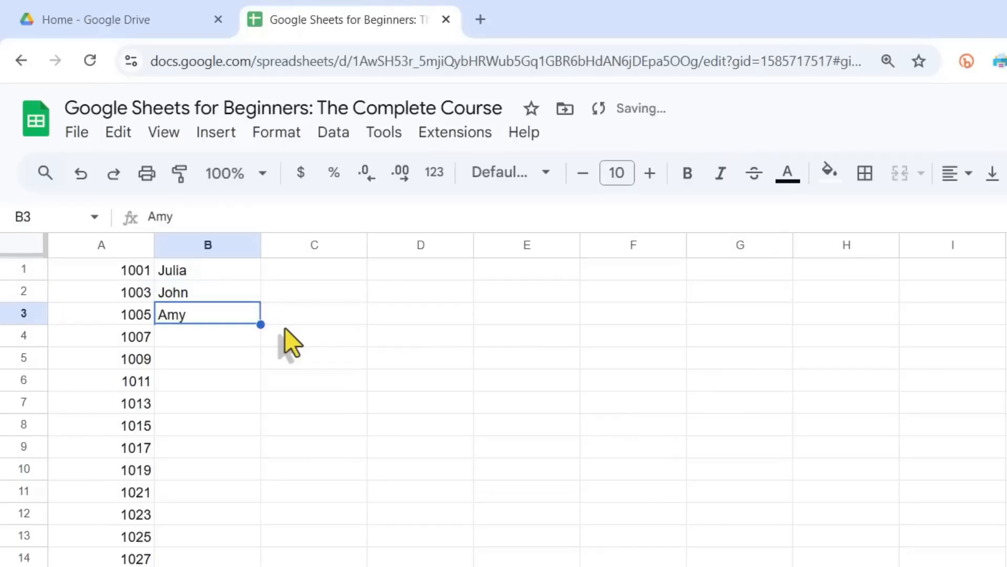
key("ctrl+z")
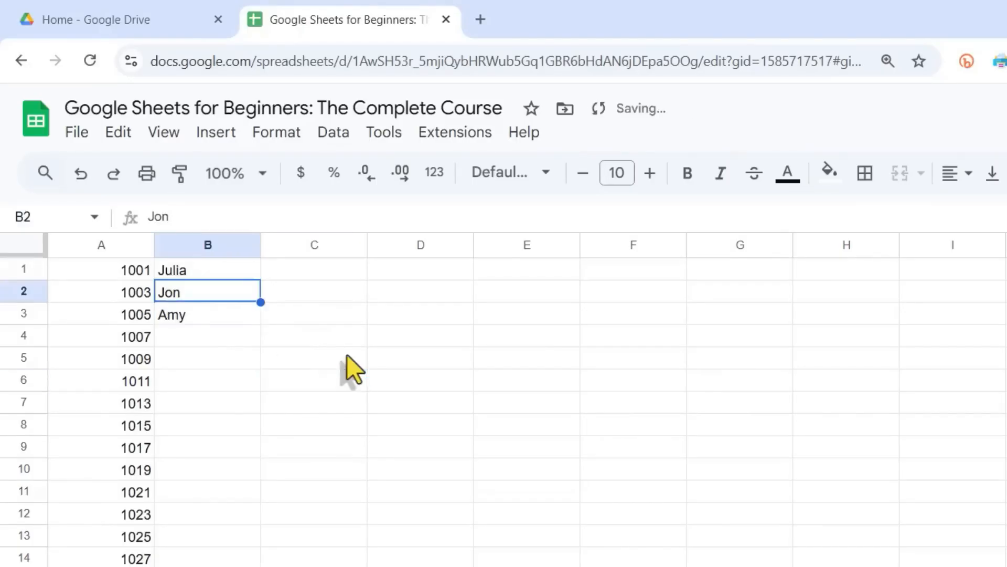
left_click(371, 364)
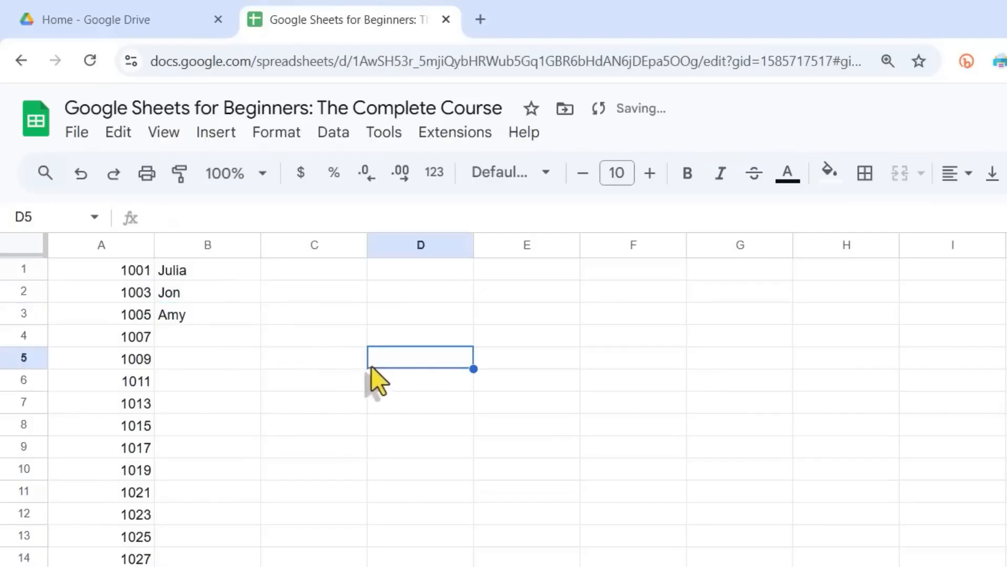
Step: Edit the first name in cell B2 in place, inserting an "h" before its final letter
left_click(207, 293)
double_click(242, 291)
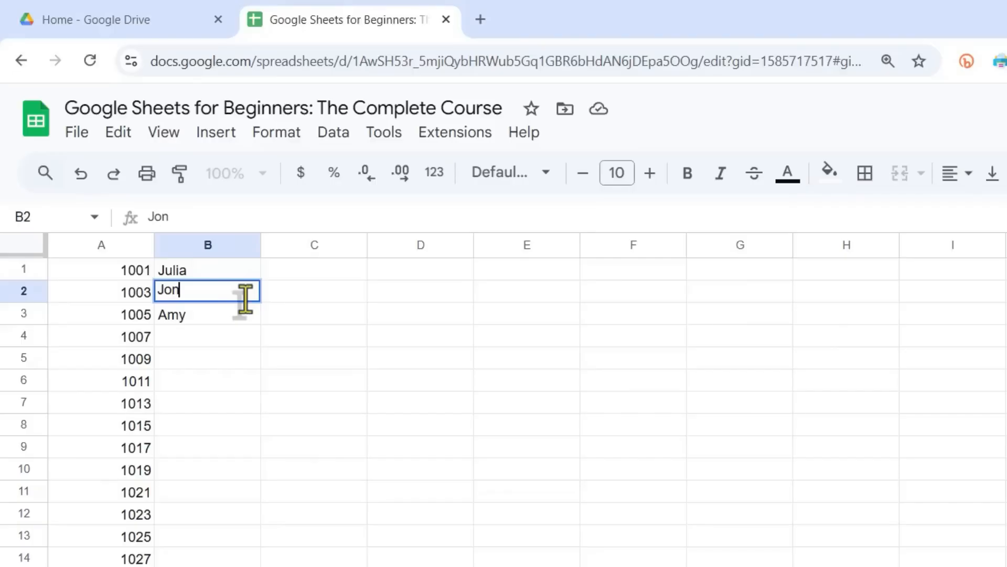
type("sakjflkasfjkl")
key("BackSpace")
key("BackSpace")
key("BackSpace")
key("BackSpace")
key("BackSpace")
key("BackSpace")
key("BackSpace")
key("BackSpace")
key("BackSpace")
key("BackSpace")
key("BackSpace")
key("BackSpace")
key("BackSpace")
key("BackSpace")
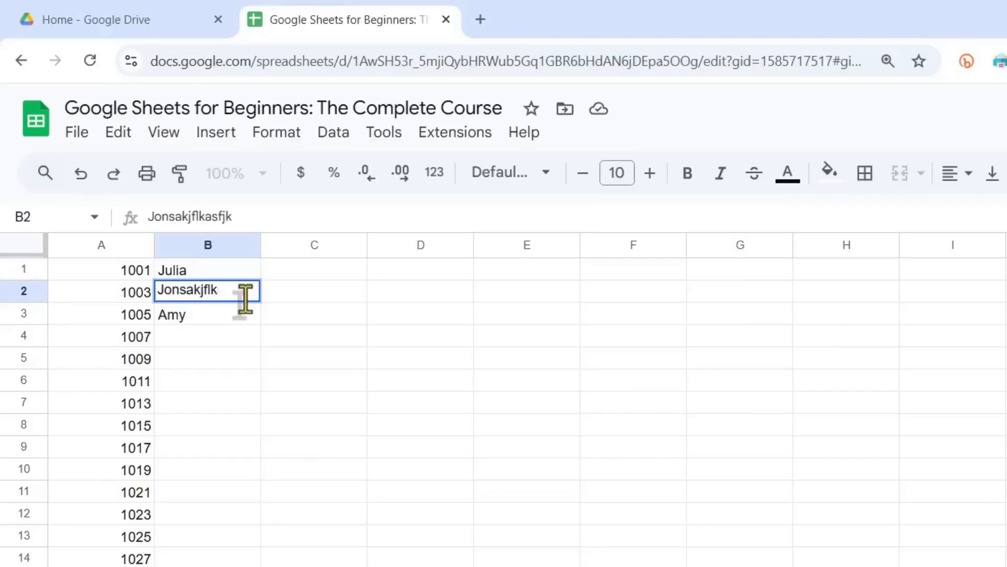
type("n")
key("Left")
key("Left")
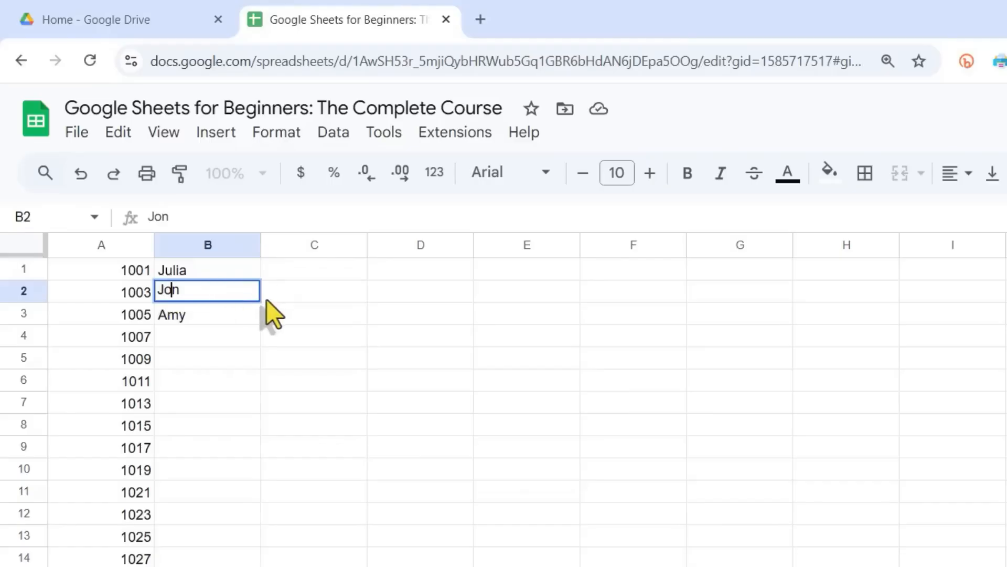
type("h")
key("Return")
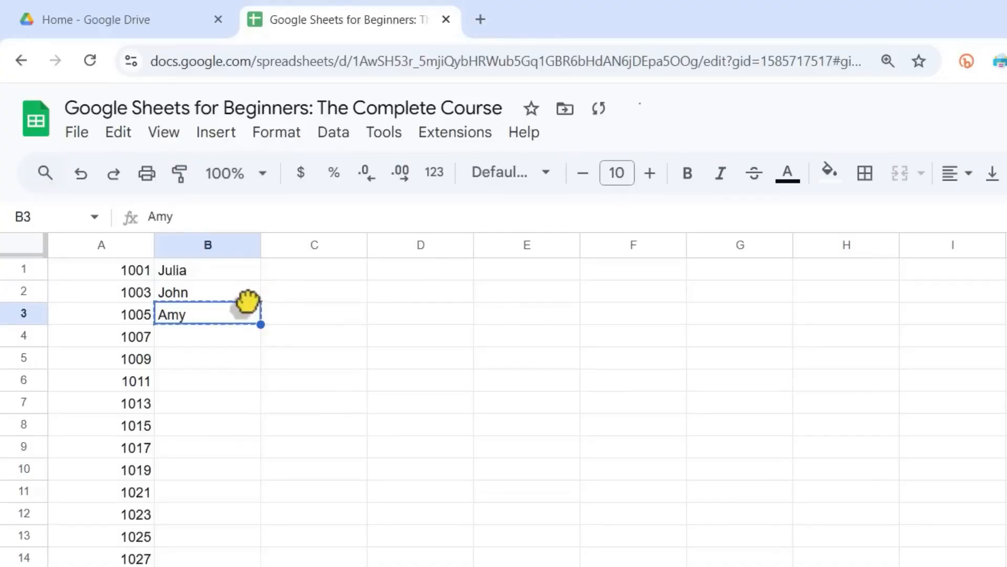
left_click(220, 292)
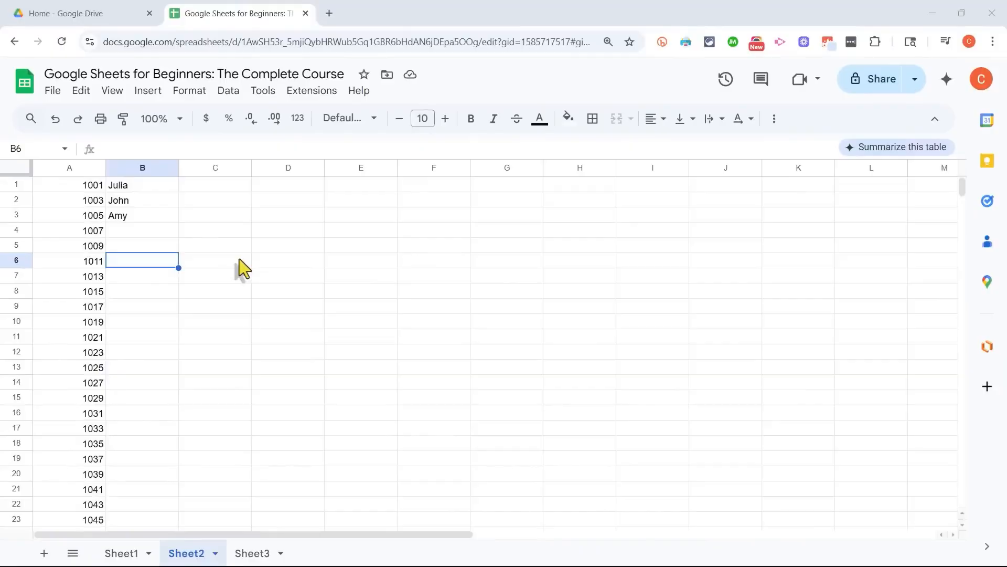
left_click(131, 213)
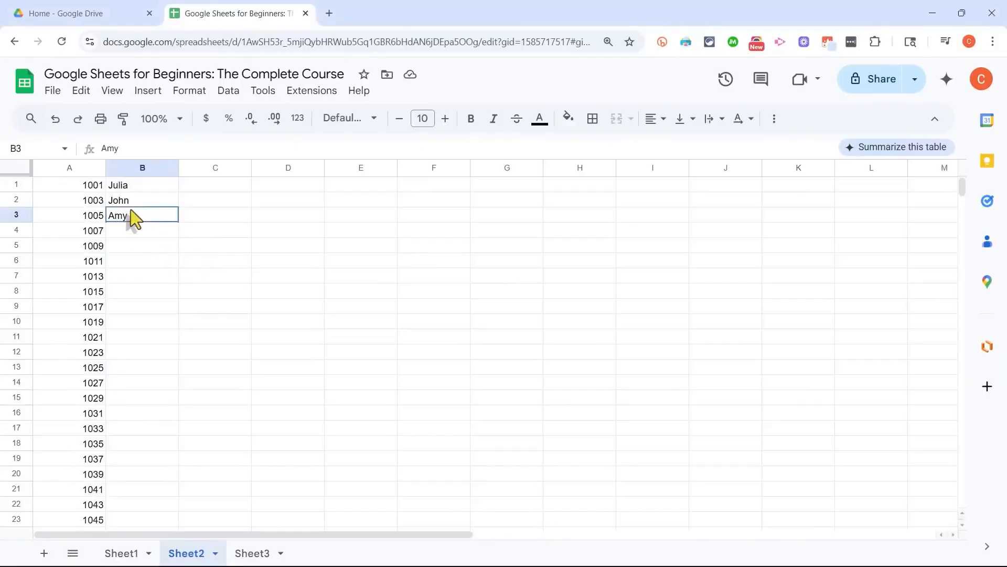
left_click(158, 231)
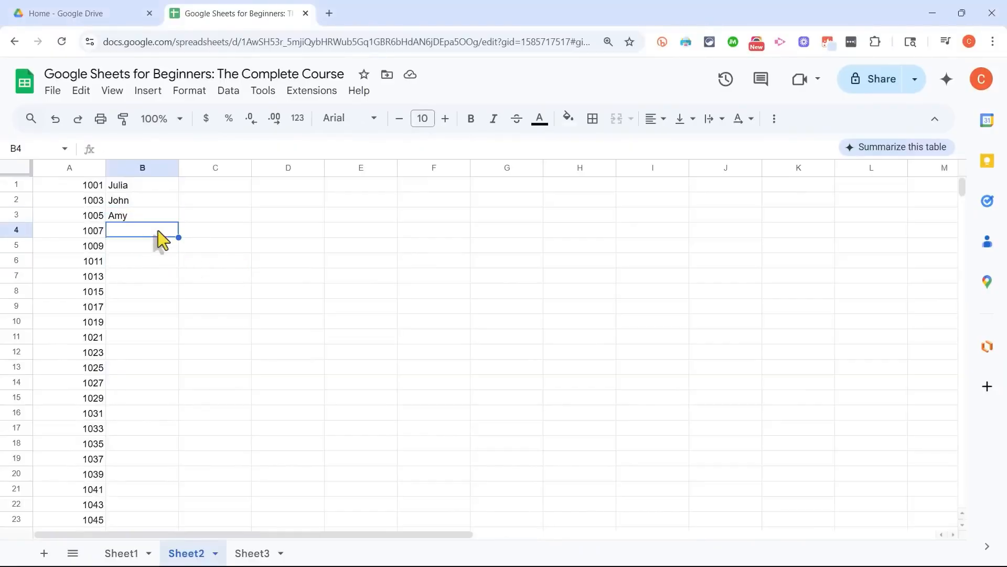
double_click(159, 230)
key("Return")
key("Return")
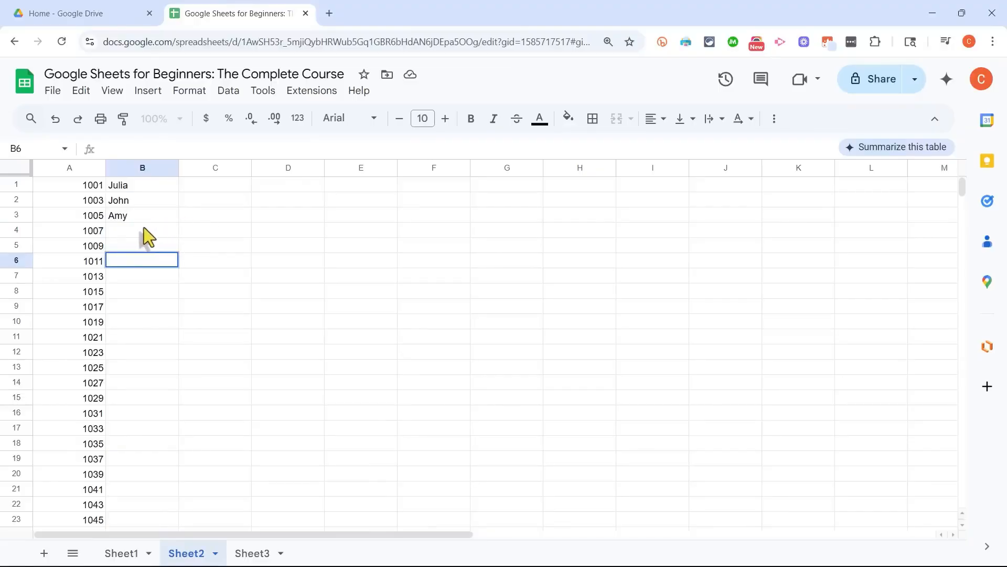
left_click(147, 229)
left_click(147, 262)
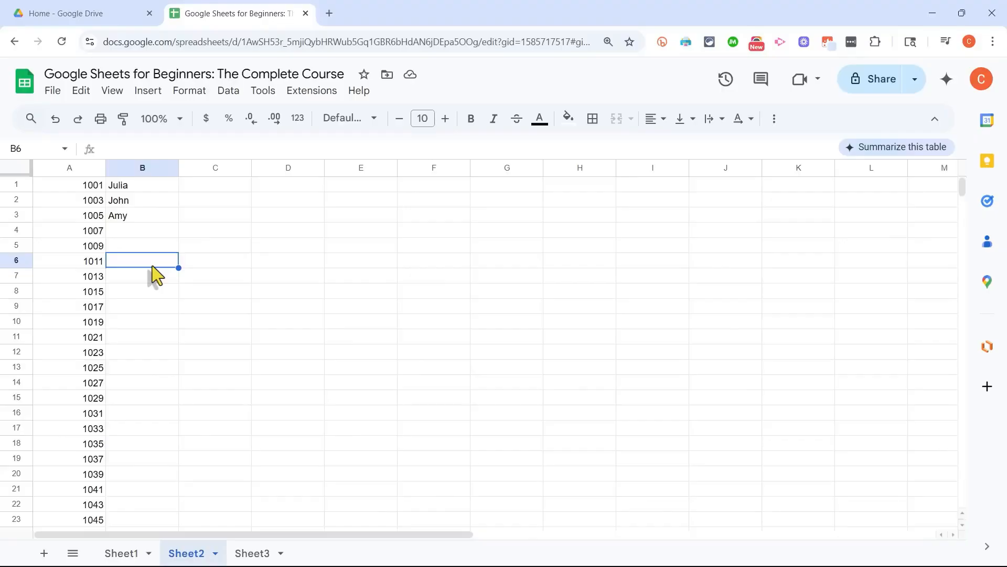
left_click(156, 275)
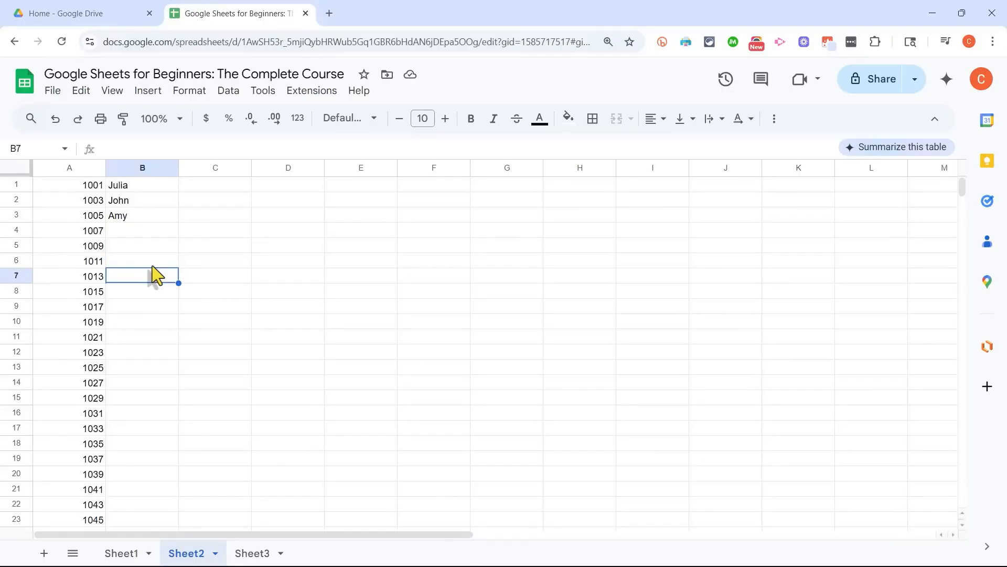
key("shift+Return")
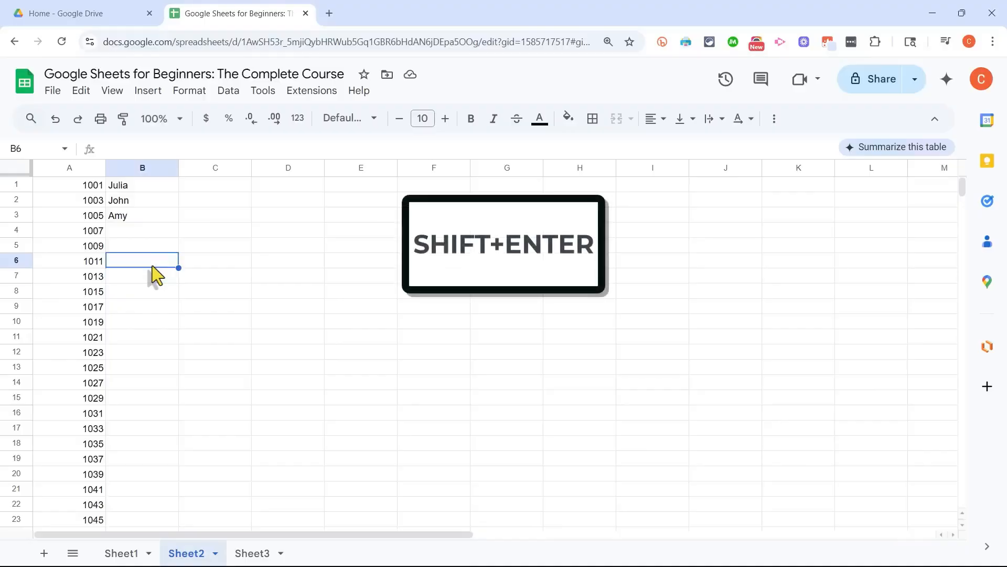
left_click(156, 275)
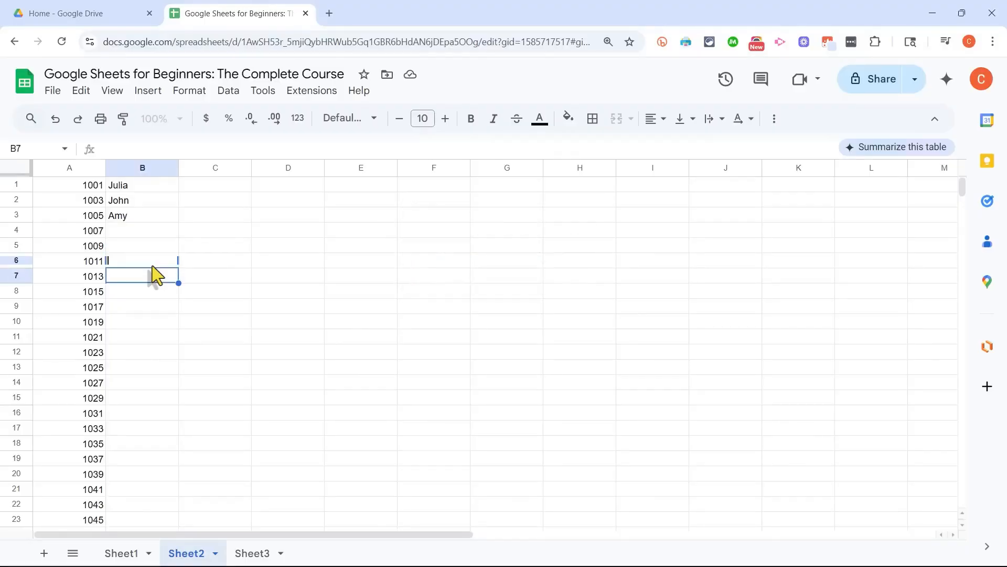
key("shift+Return")
key("shift+Return")
key("shift+Return")
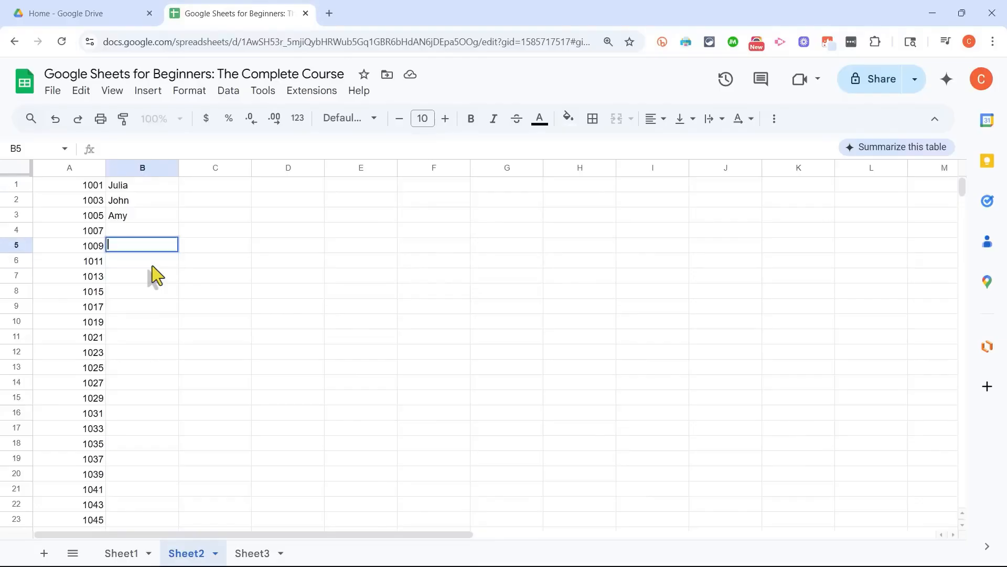
key("Return")
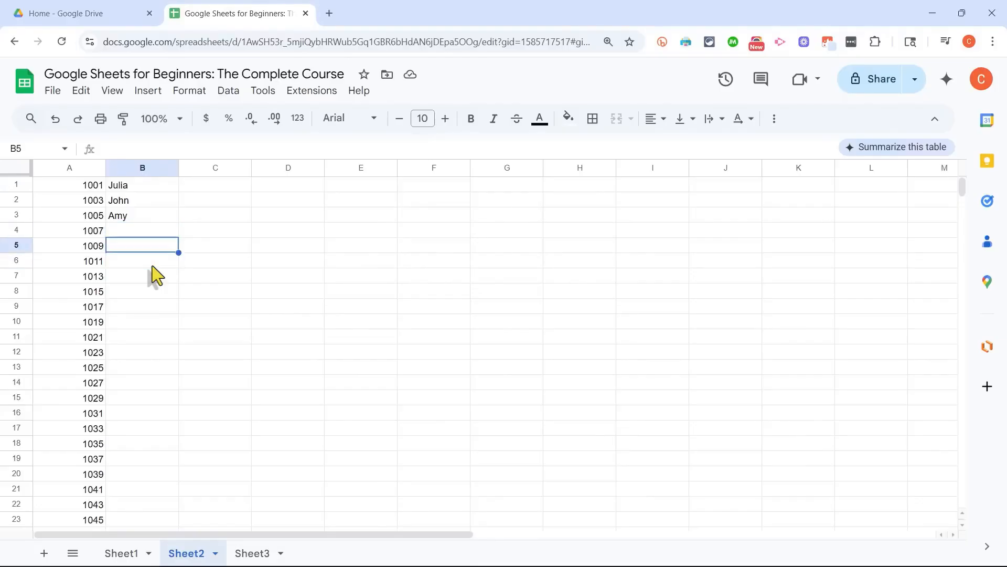
key("Return")
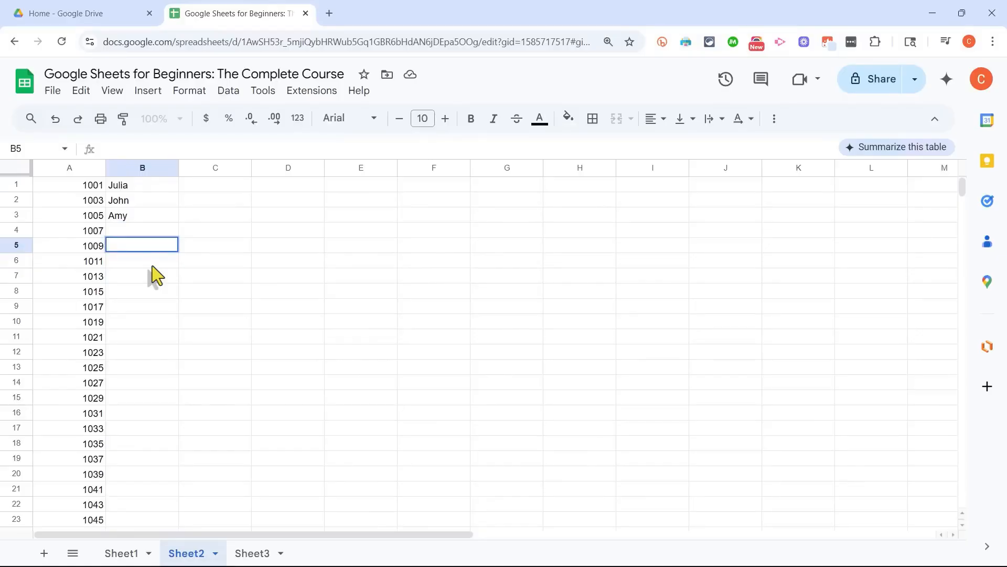
Step: Move the active cell down column B to B6 and back up to B1
key("Return")
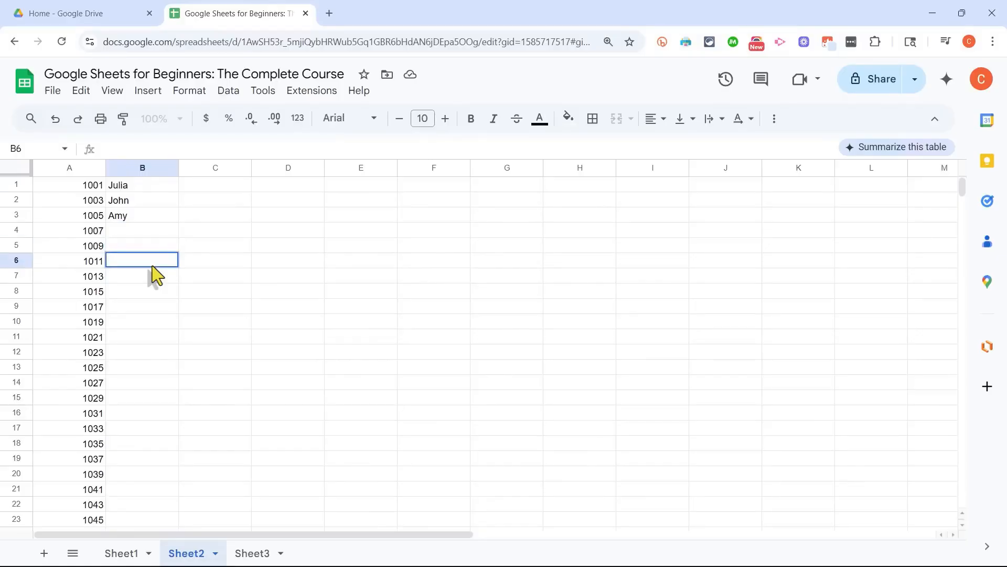
key("Up")
key("Up")
key("Up")
key("Up")
key("Up")
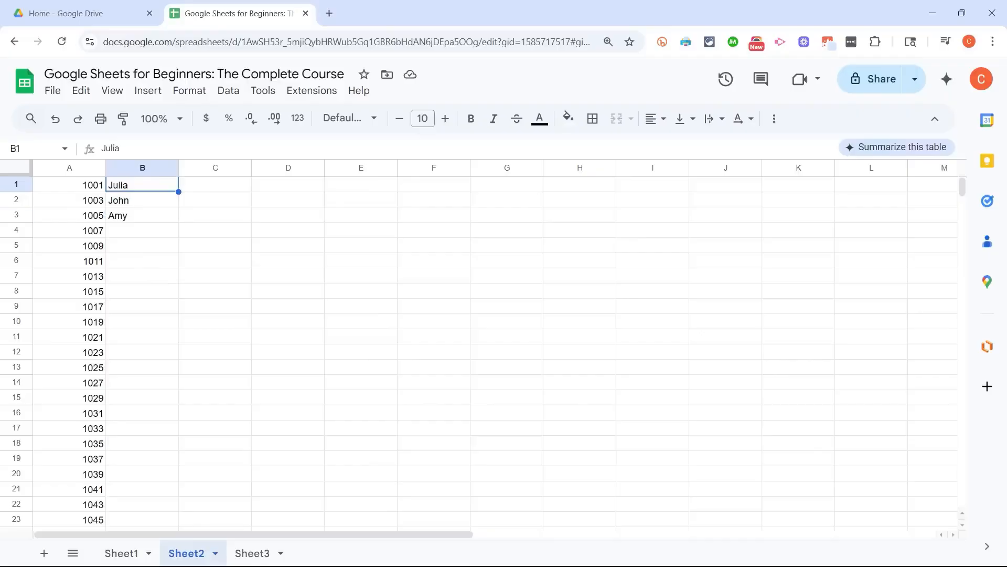
Step: Move the active cell across row 1 to I1 and back to B1
key("Tab")
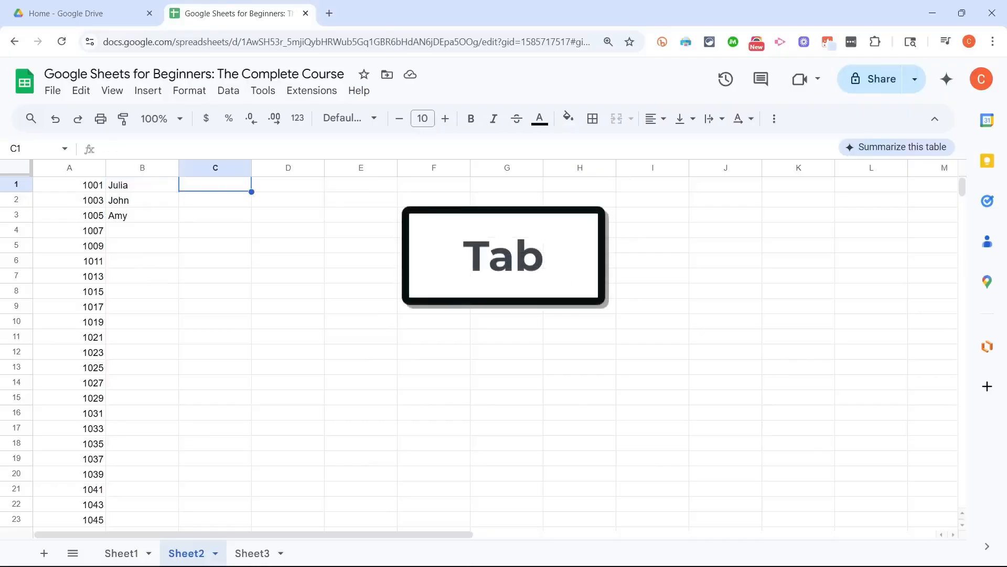
key("Tab")
key("Tab")
key("Tab")
key("Tab")
key("Tab")
key("Tab")
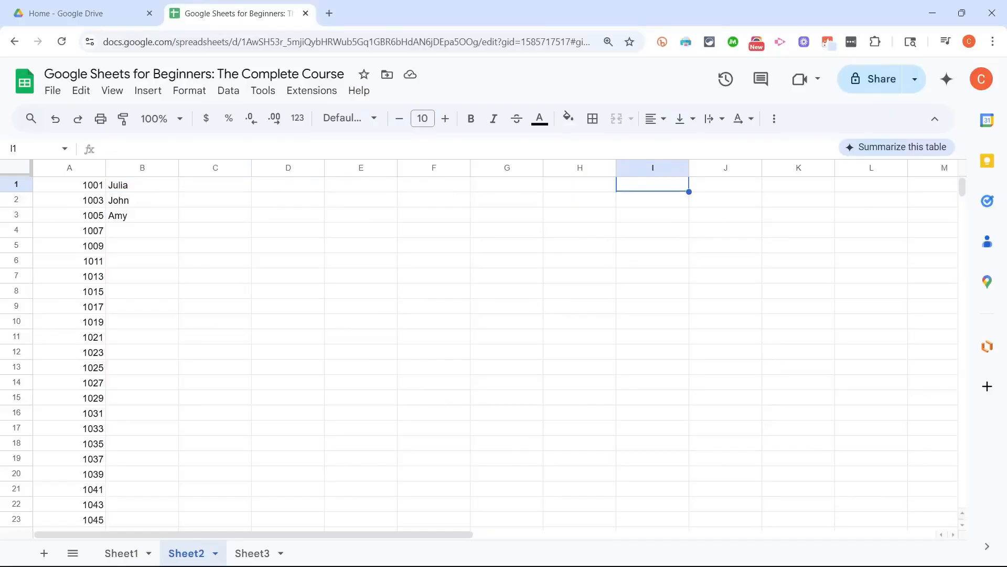
key("shift+Tab")
key("shift+Tab")
key("shift+Tab")
key("shift+Tab")
key("shift+Tab")
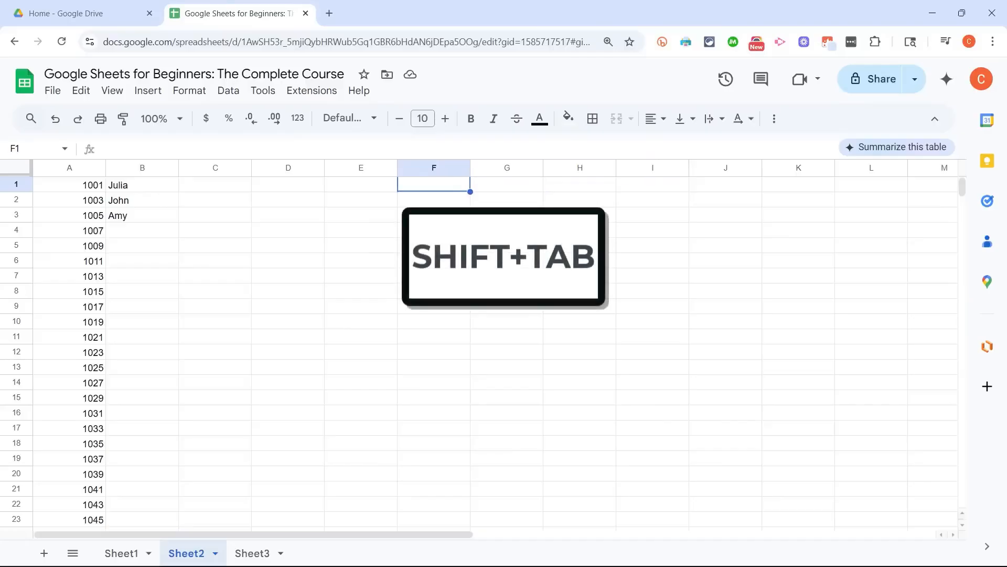
key("shift+Tab")
key("shift+Tab")
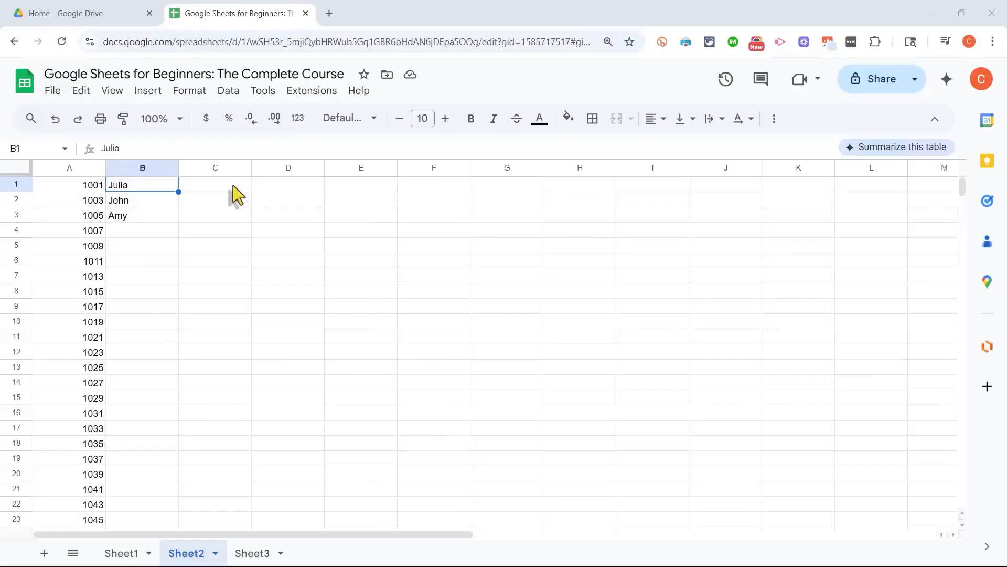
Step: Enter 35, 14 and 20 in cells C1, C2 and C3 beside the names
key("Tab")
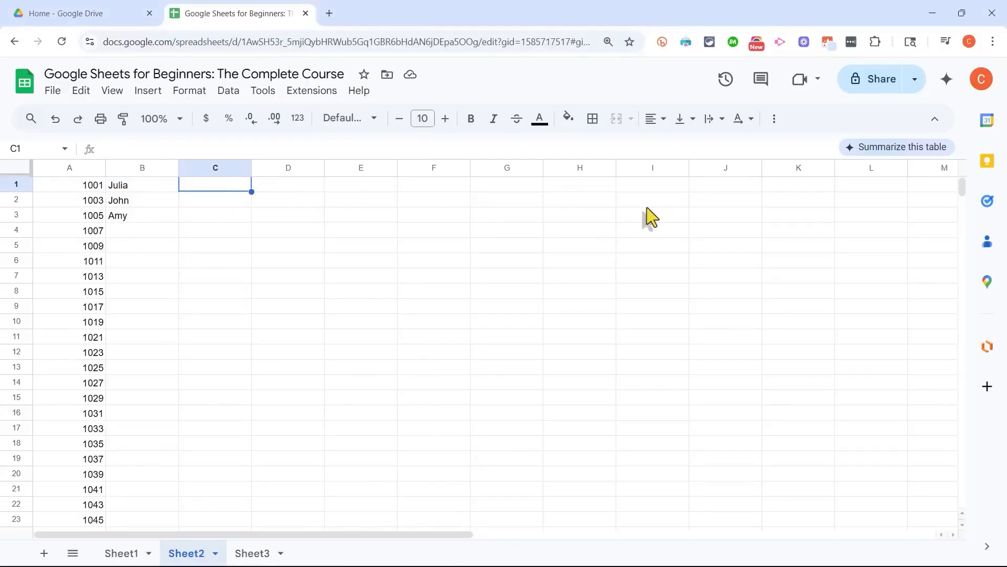
type("35")
key("Return")
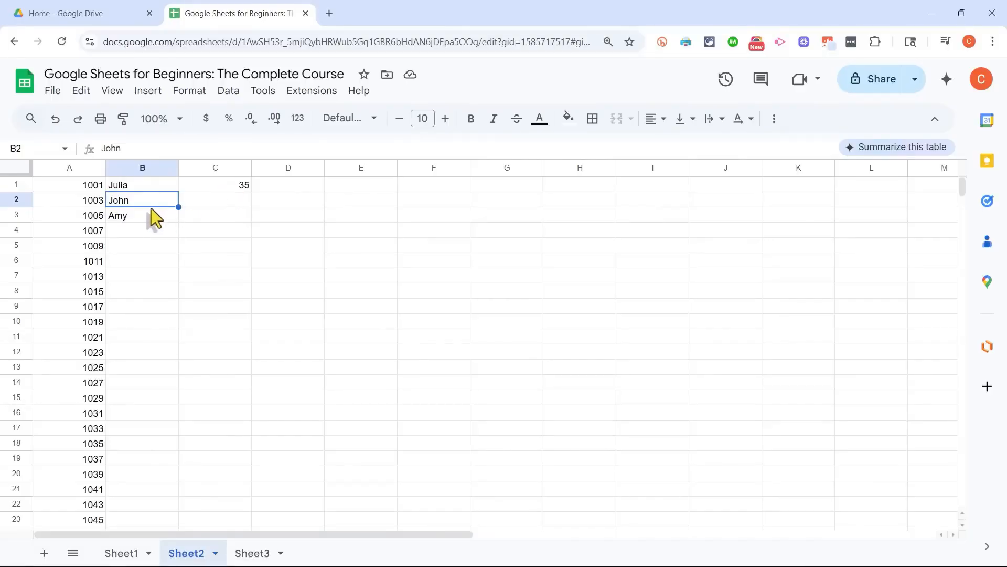
key("Right")
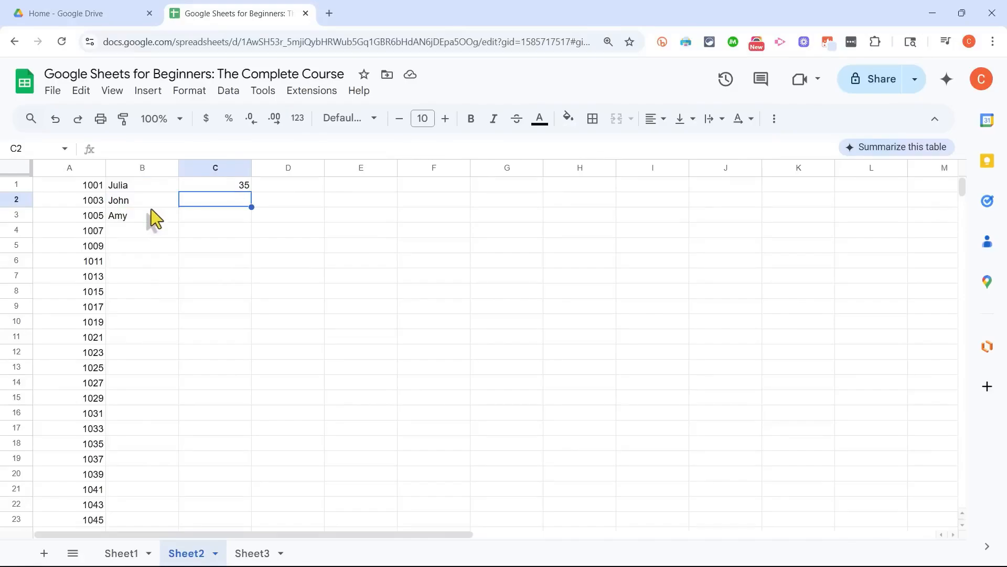
type("14")
left_click(156, 217)
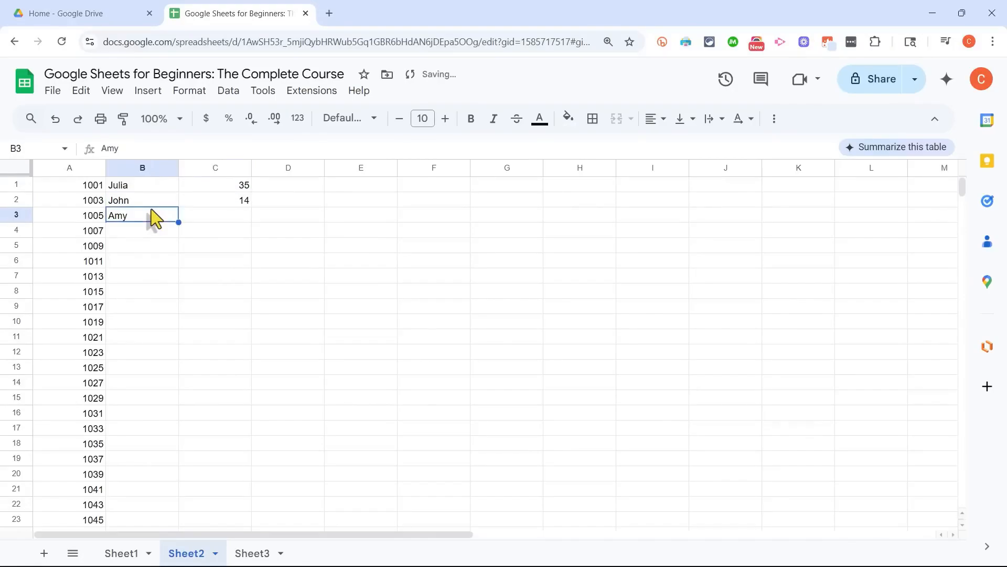
key("Right")
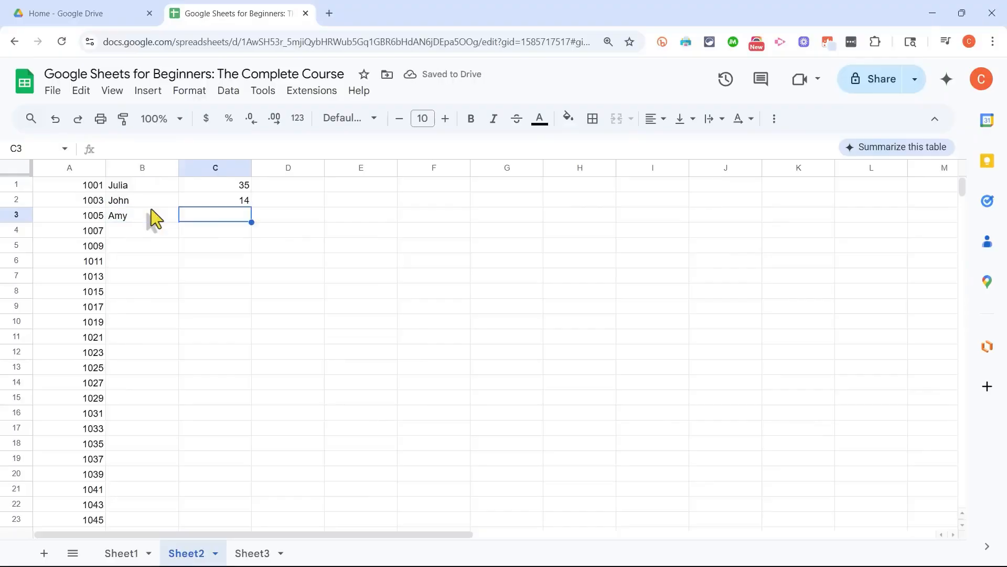
type("20")
key("Return")
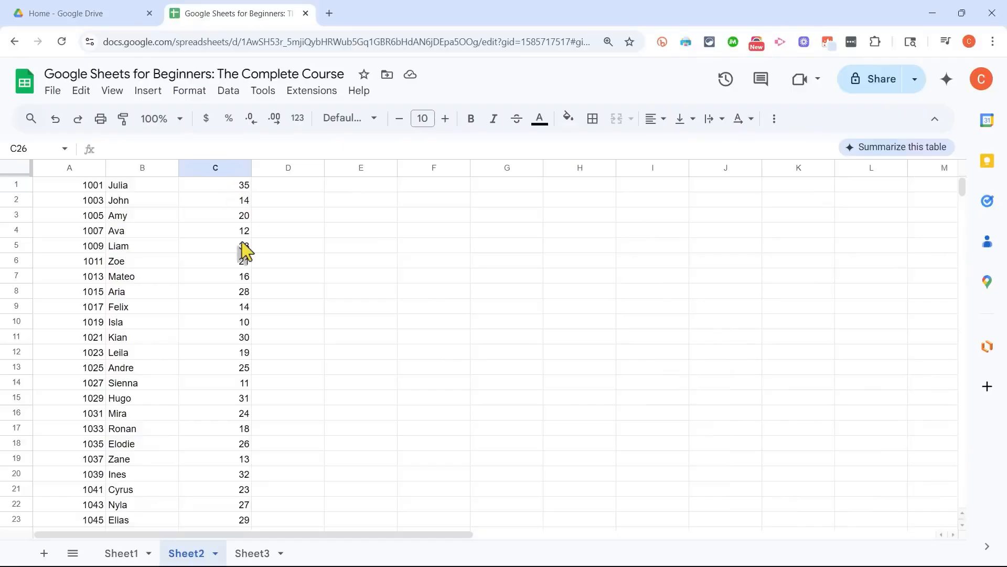
Step: Copy the value of cell C1 and paste it over the value in cell C4
left_click(232, 187)
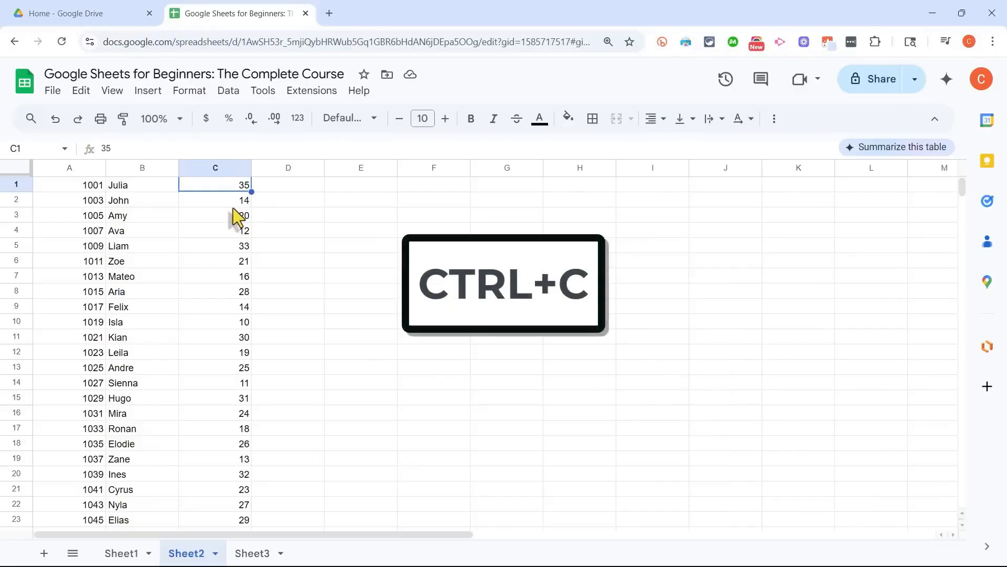
key("ctrl+c")
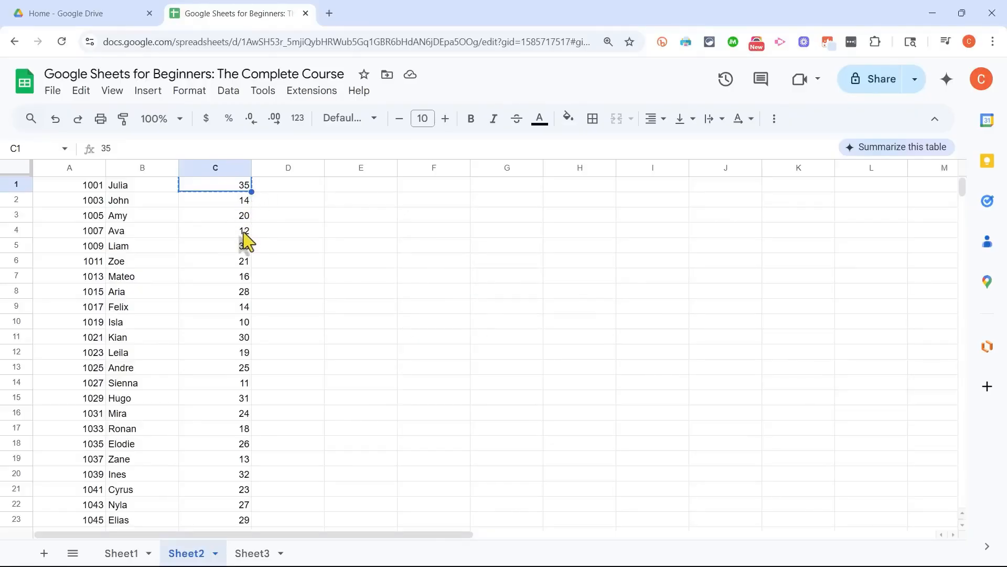
left_click(243, 231)
key("ctrl+v")
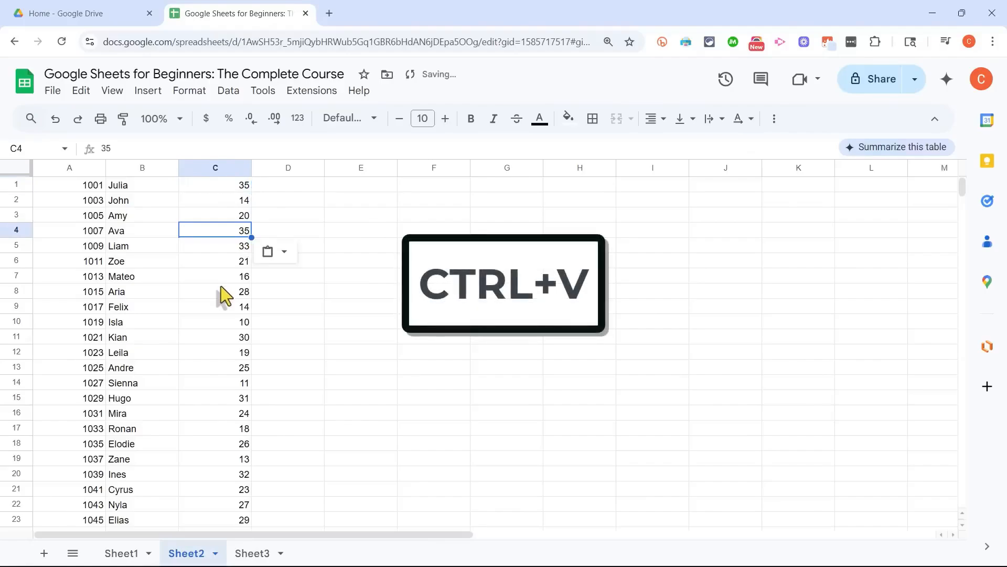
left_click(380, 317)
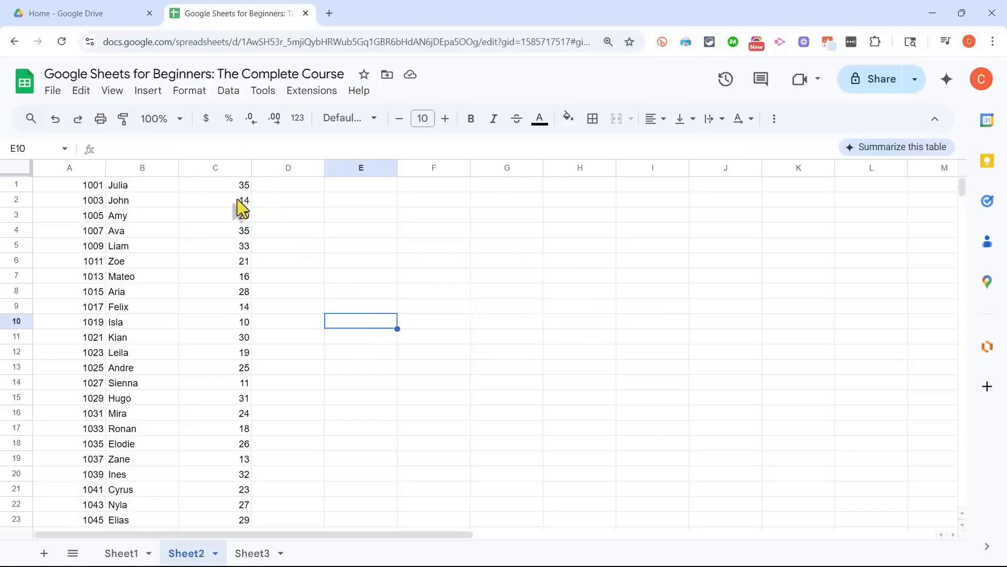
Step: Copy cell C2, select cell D6 and look at the available paste commands
left_click(216, 199)
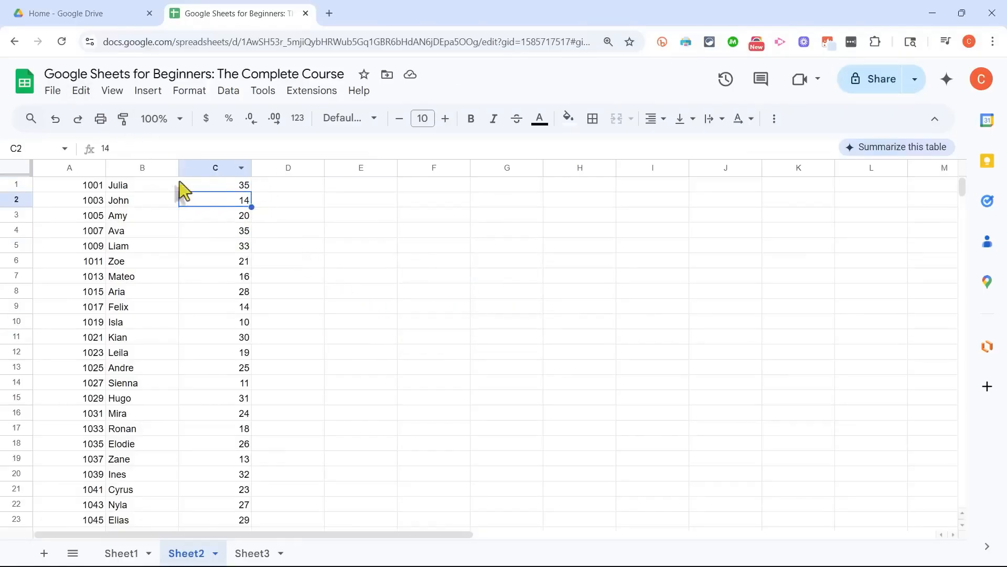
left_click(87, 93)
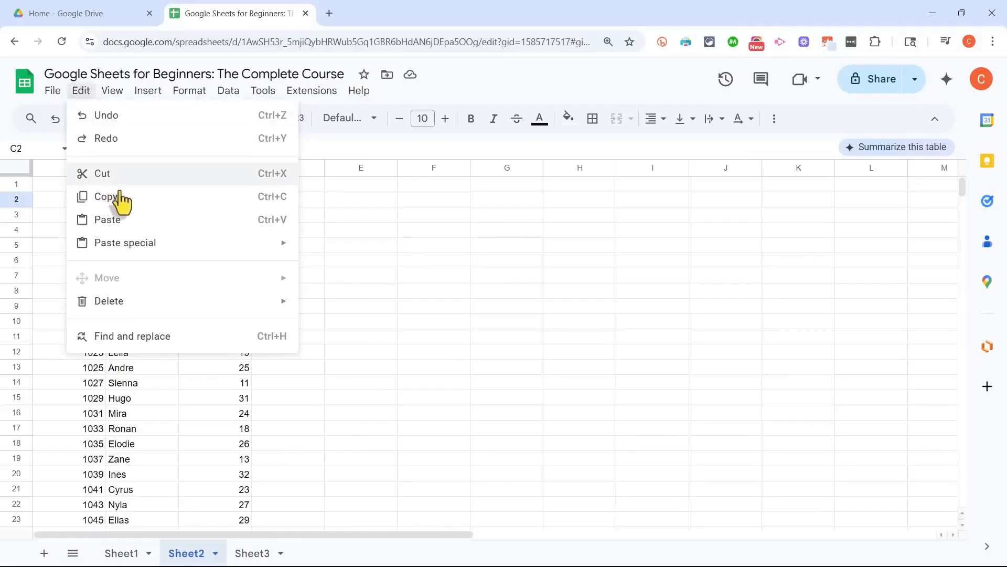
left_click(118, 202)
left_click(304, 260)
left_click(80, 90)
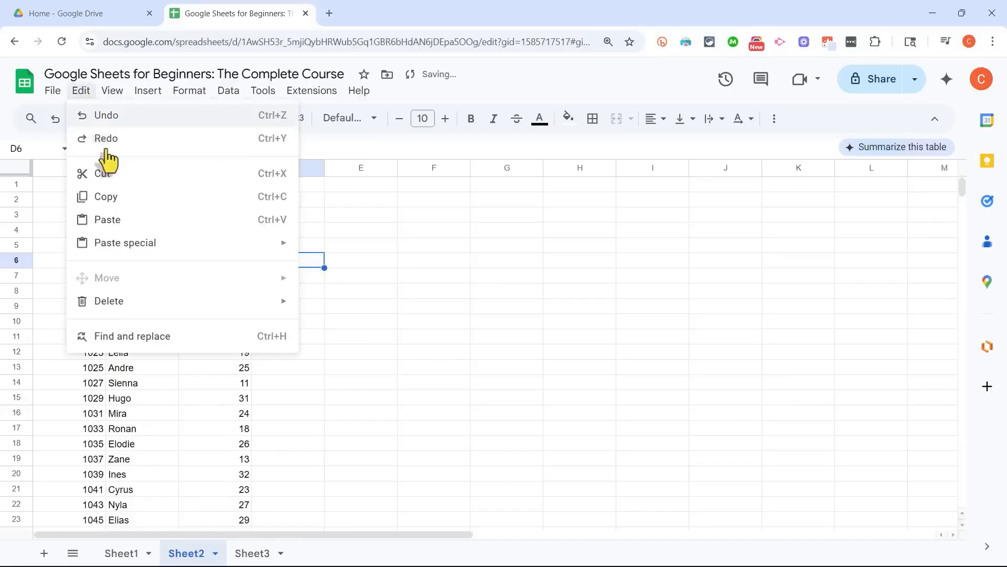
mouse_move(140, 244)
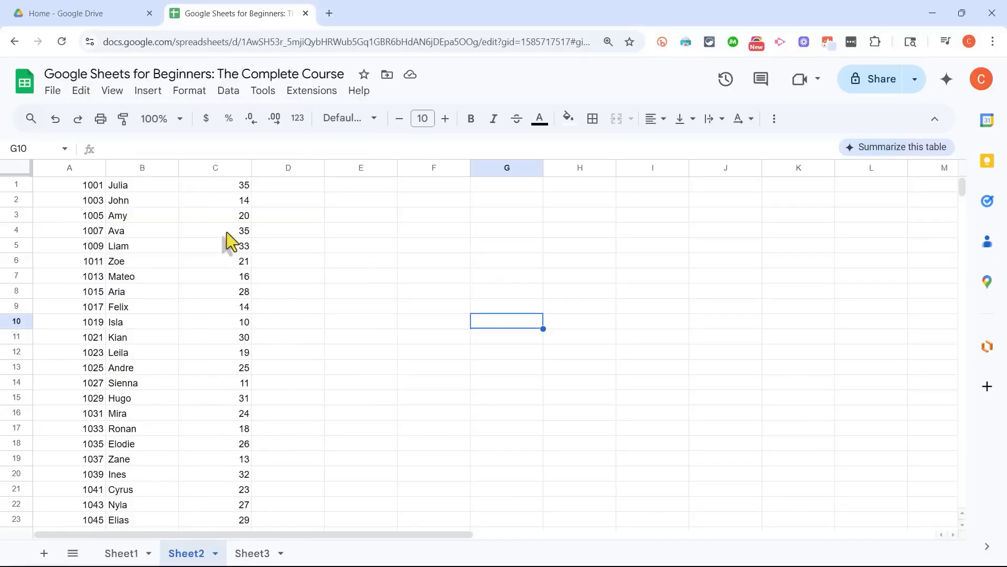
Step: Delete the value in cell C2 and clear that cell's formatting
left_click(226, 232)
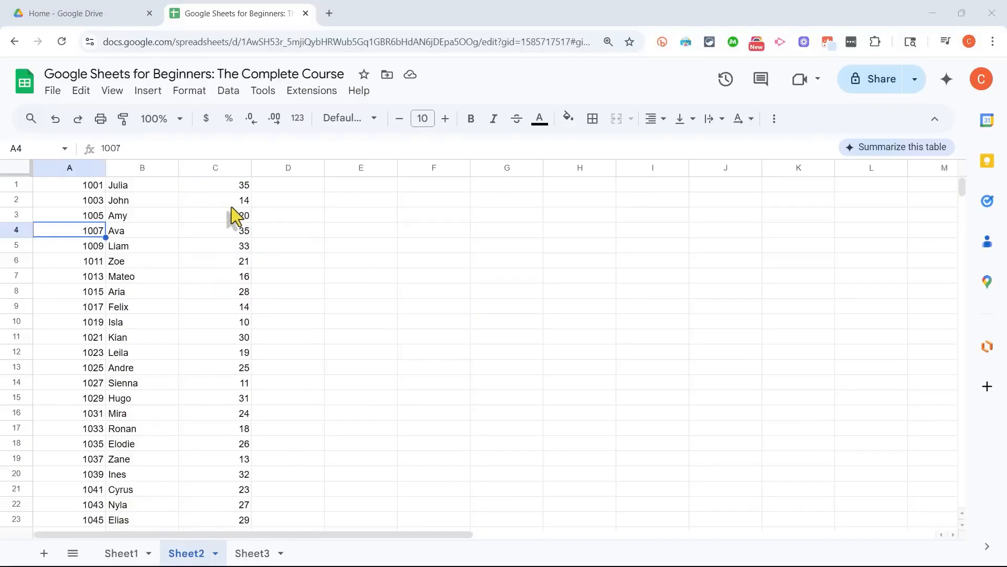
left_click(228, 202)
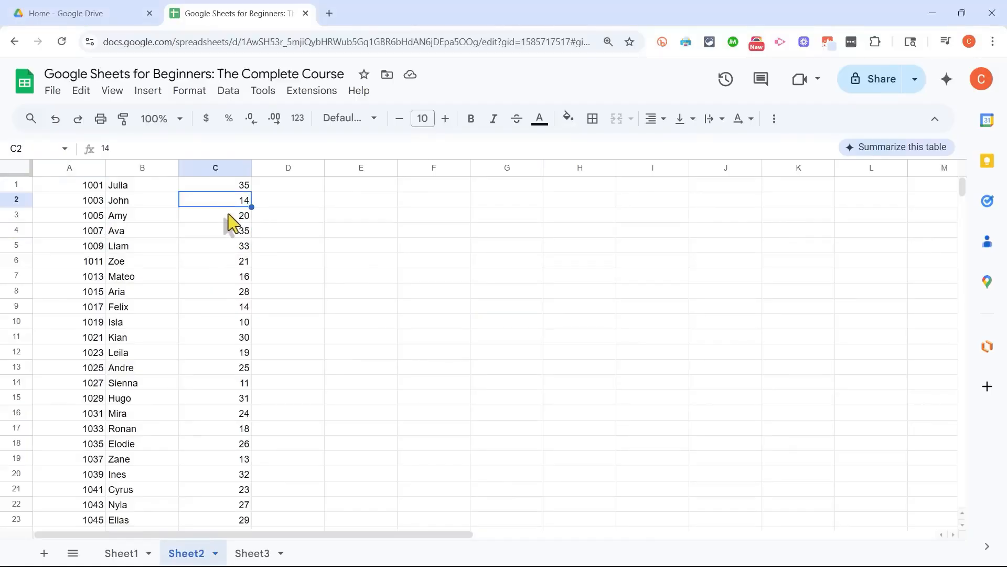
left_click(228, 214)
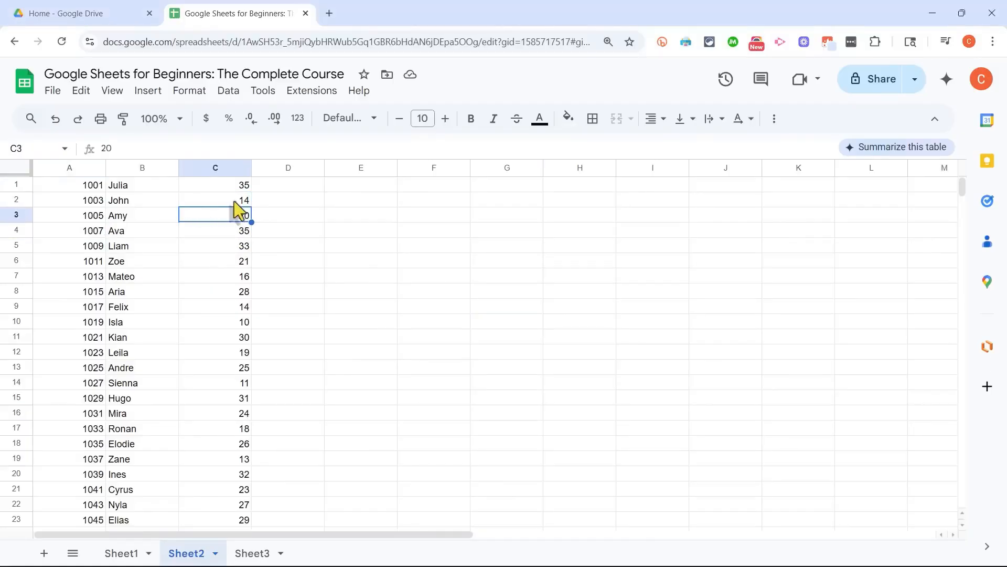
left_click(221, 200)
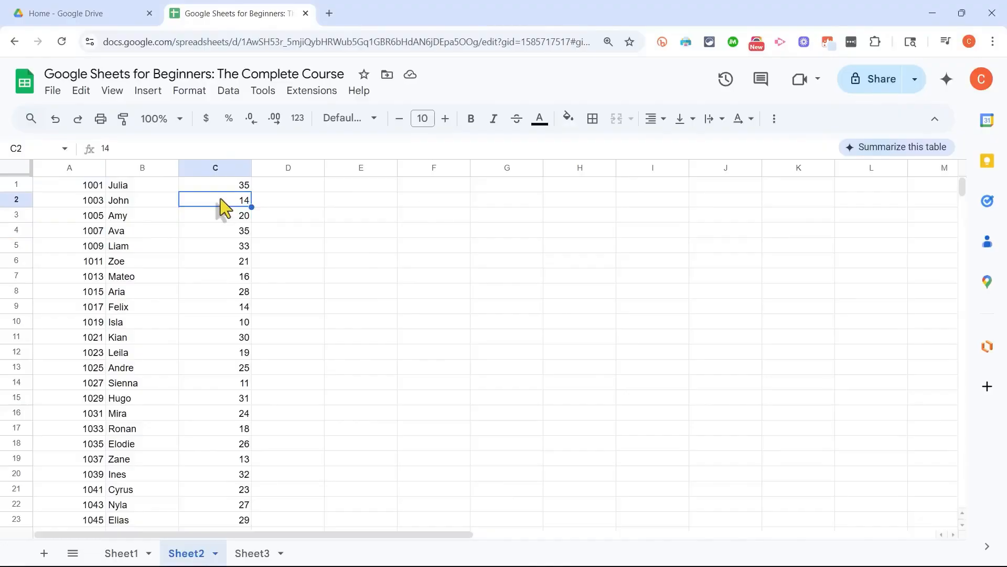
key("Delete")
left_click(331, 248)
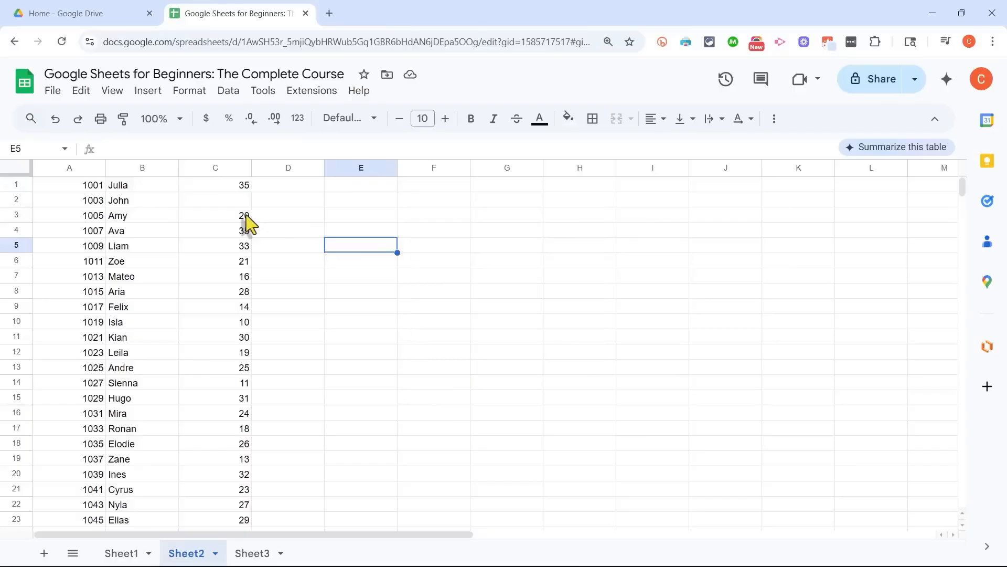
left_click(244, 202)
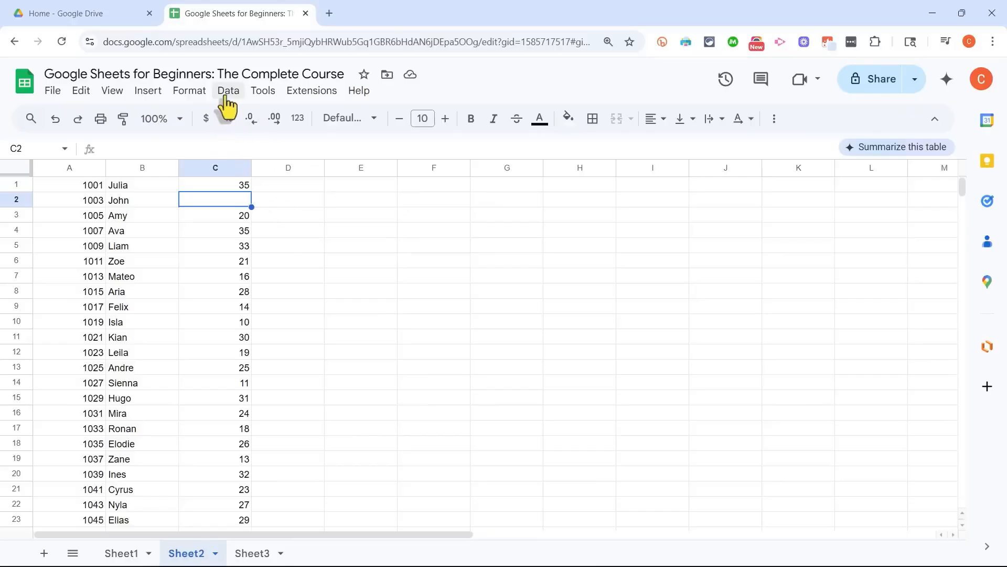
left_click(190, 91)
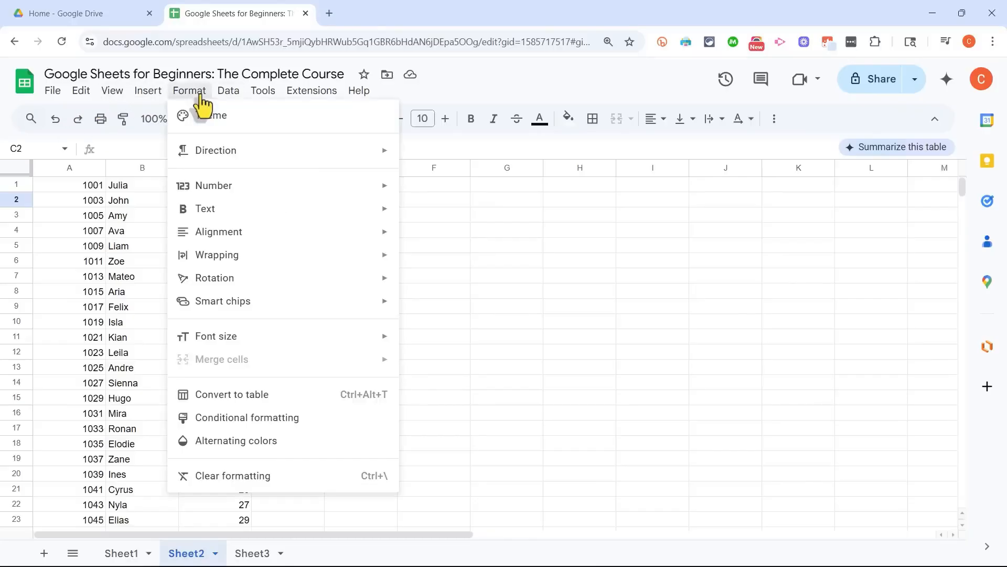
left_click(251, 478)
Step: Make the number in cell C3 bold
left_click(209, 213)
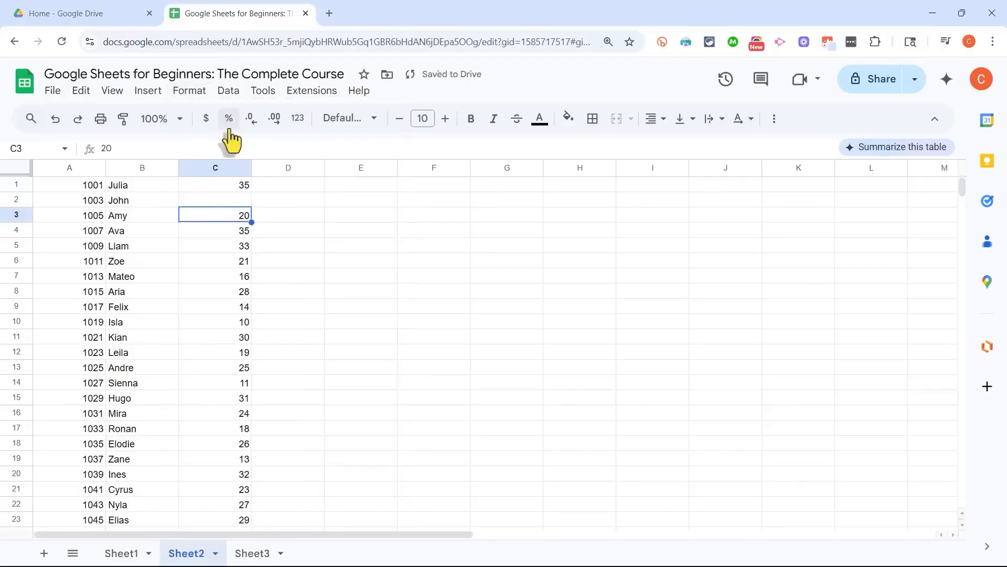
left_click(471, 121)
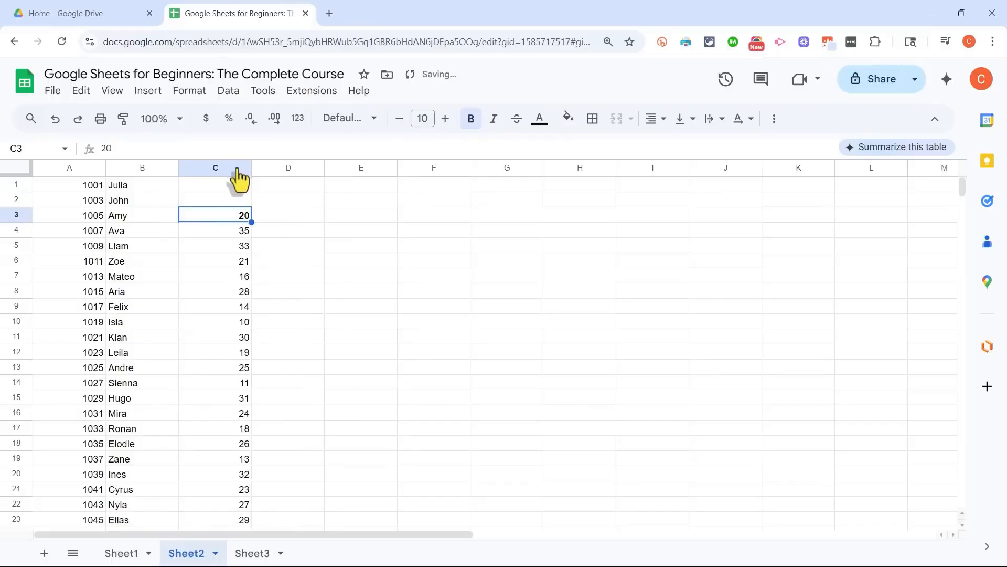
left_click(273, 240)
Step: Delete the contents of cell C3 and enter "Hello" in it
left_click(236, 219)
key("Delete")
left_click(309, 246)
left_click(224, 219)
type("Hello")
key("Return")
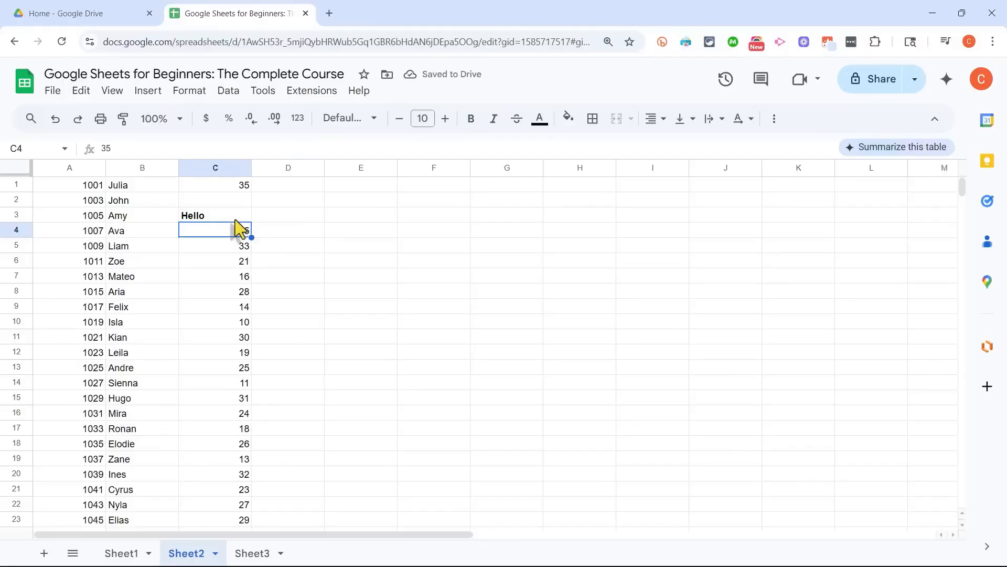
Step: Clear the formatting of cell C3 that contains "Hello"
left_click(232, 216)
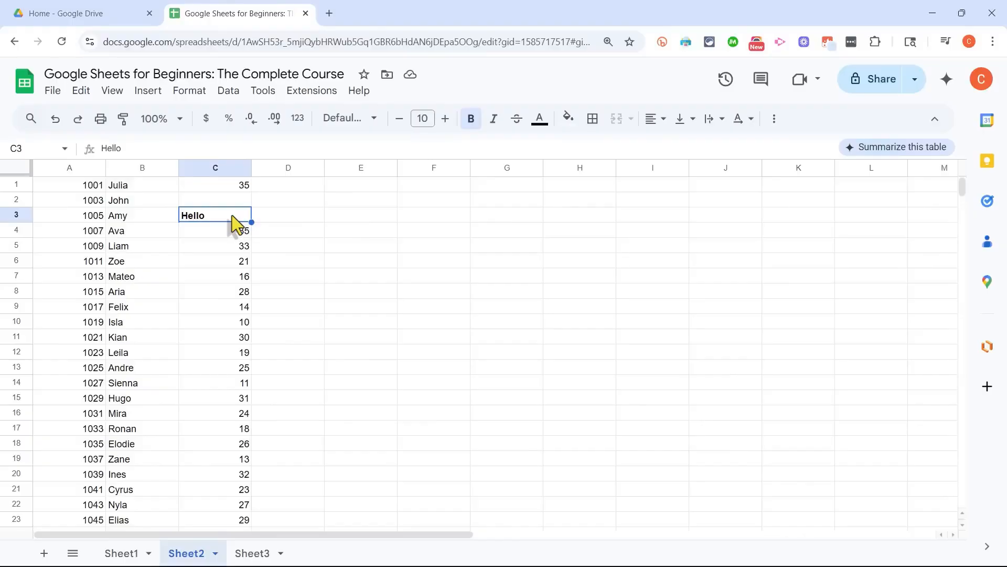
left_click(189, 91)
left_click(257, 475)
Step: Undo the content and formatting changes made to cells C3 and C2
key("ctrl+z")
key("ctrl+z")
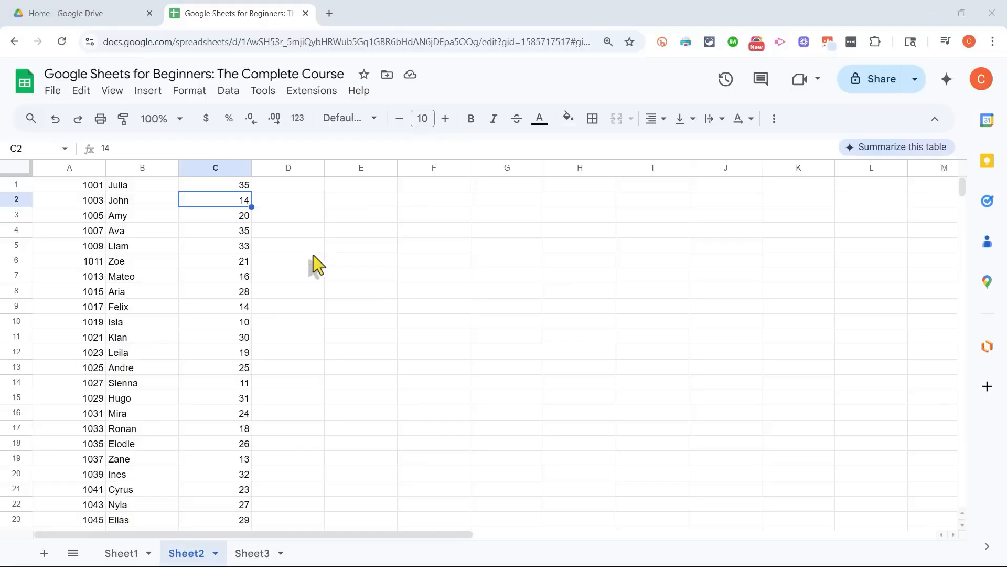
left_click(312, 258)
Step: Enter 150 in cell D1
left_click(234, 184)
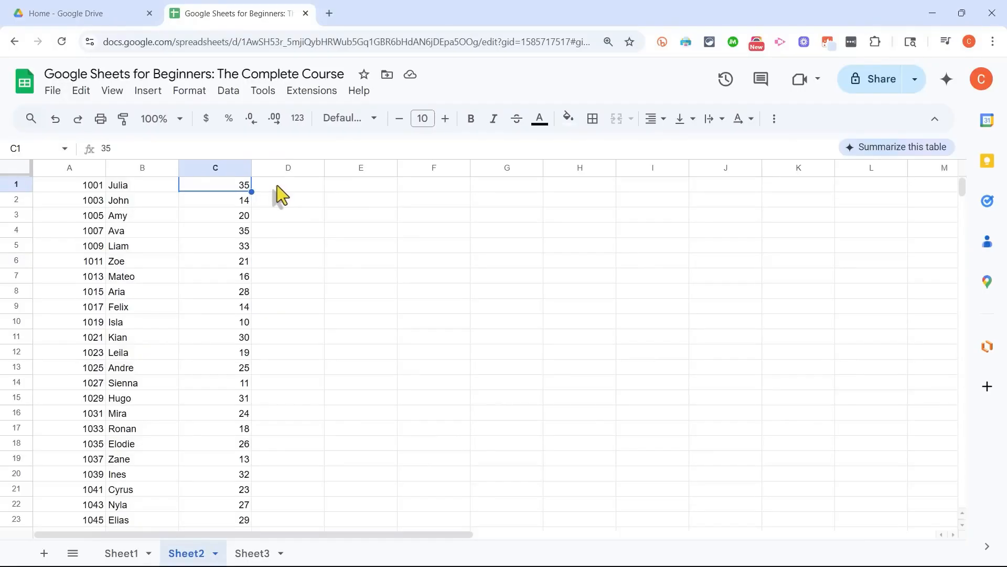
left_click(287, 188)
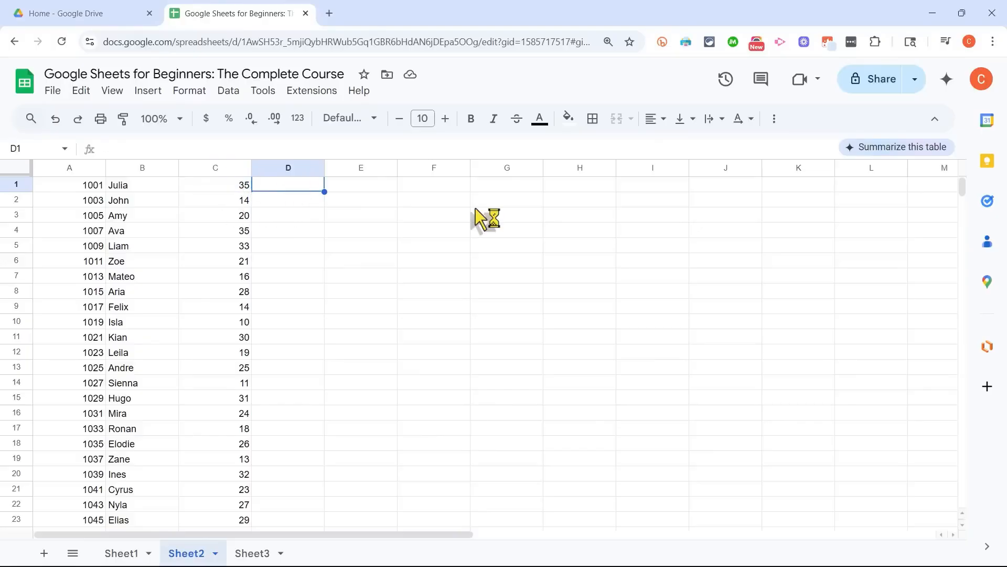
type("150")
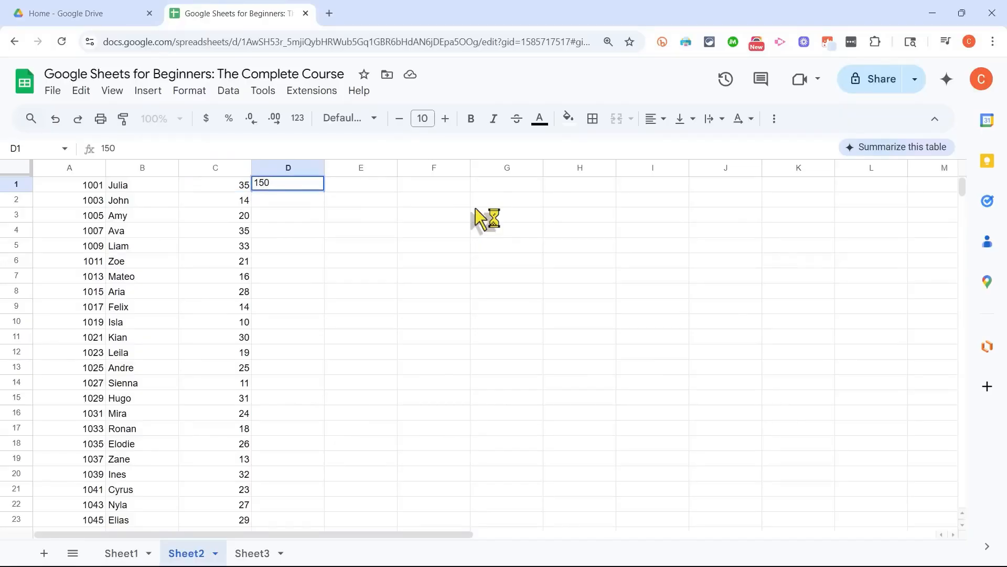
key("Return")
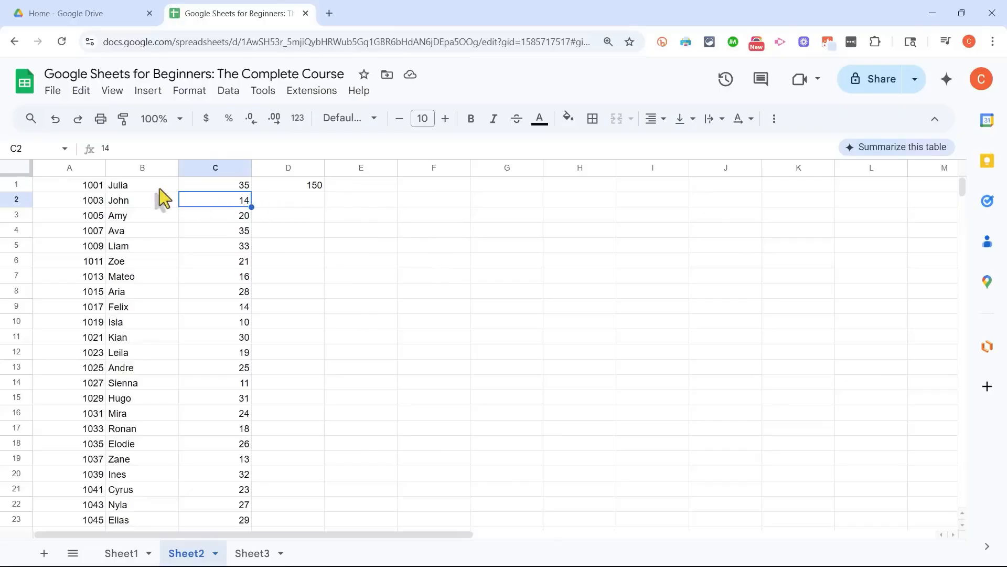
left_click(89, 187)
left_click(140, 186)
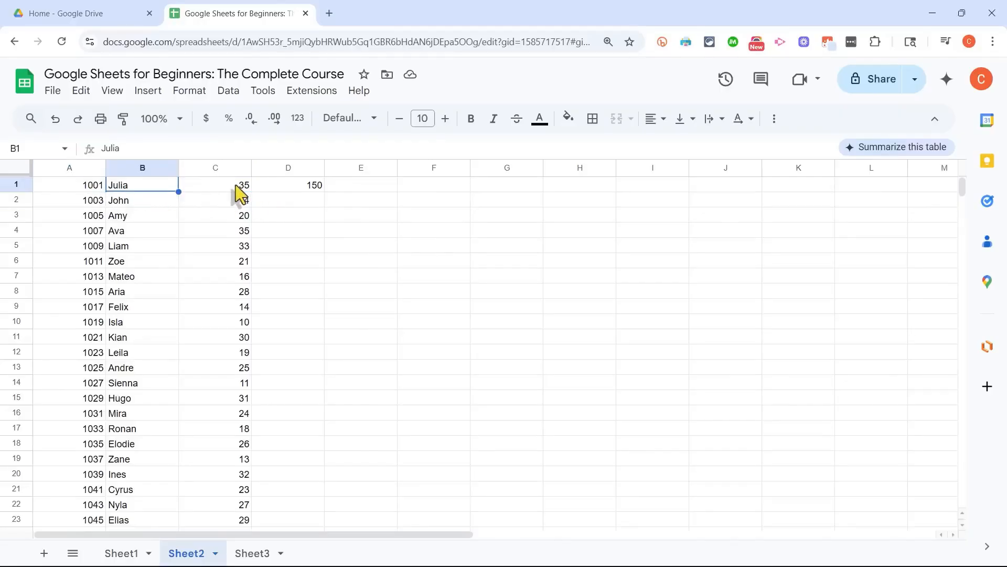
left_click(97, 190)
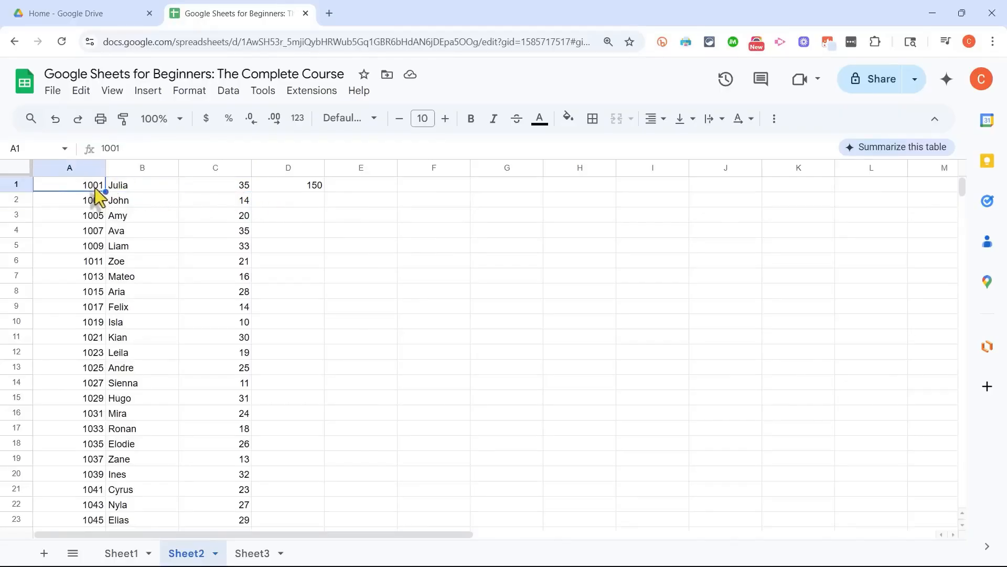
left_click(239, 190)
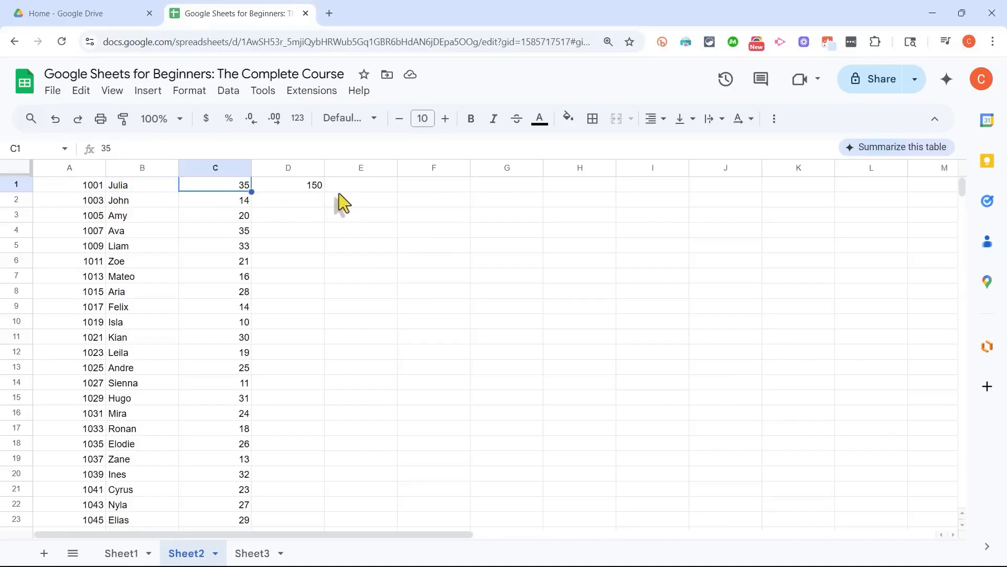
left_click(310, 187)
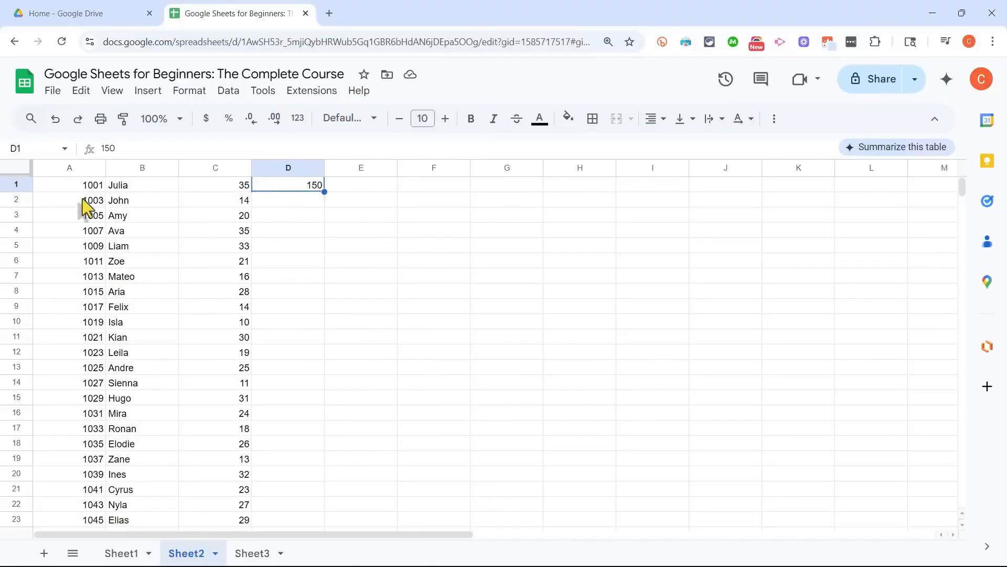
Step: Insert one blank row above row 1
right_click(21, 184)
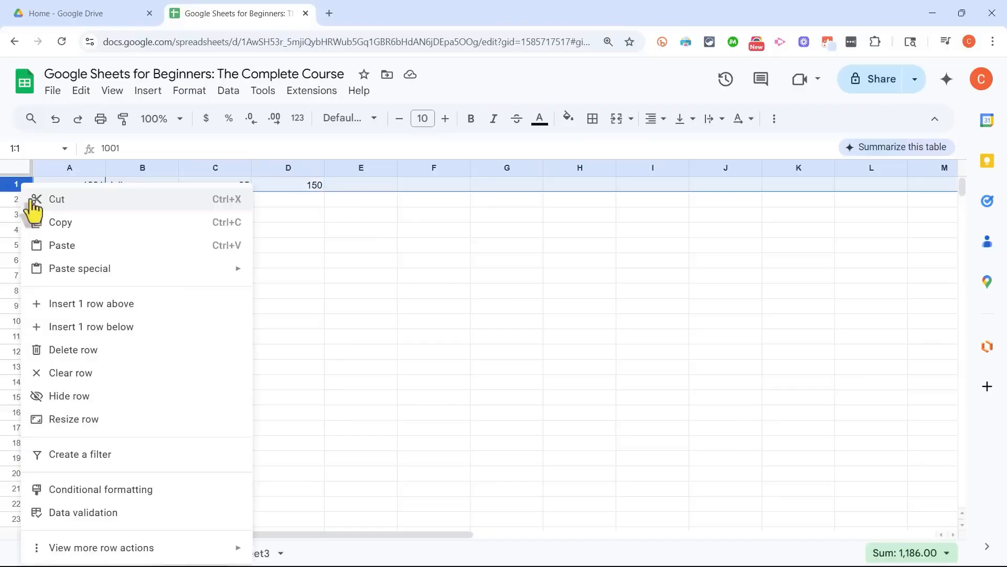
left_click(87, 304)
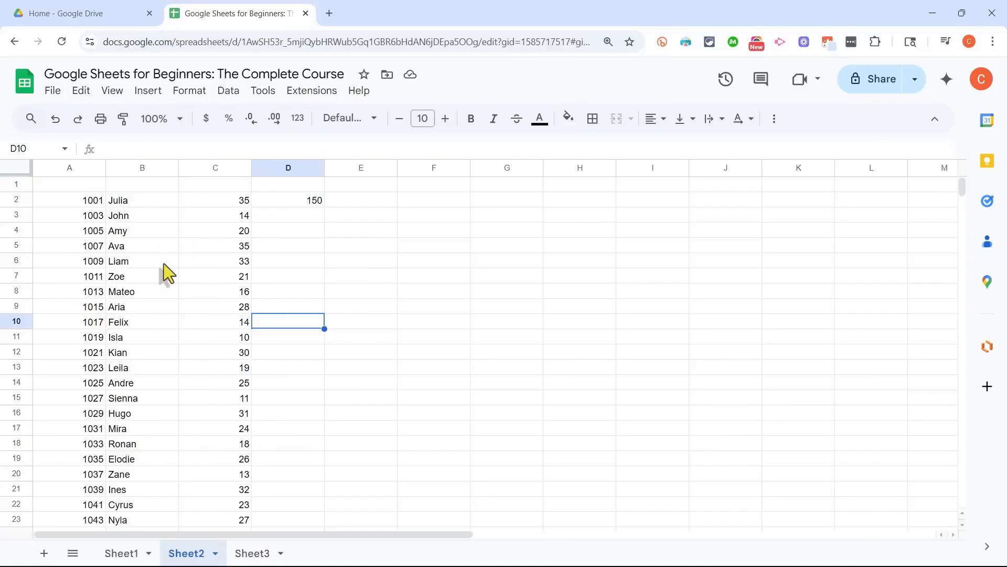
Step: Insert one blank column to the left of column A and one blank row above row 8
right_click(79, 169)
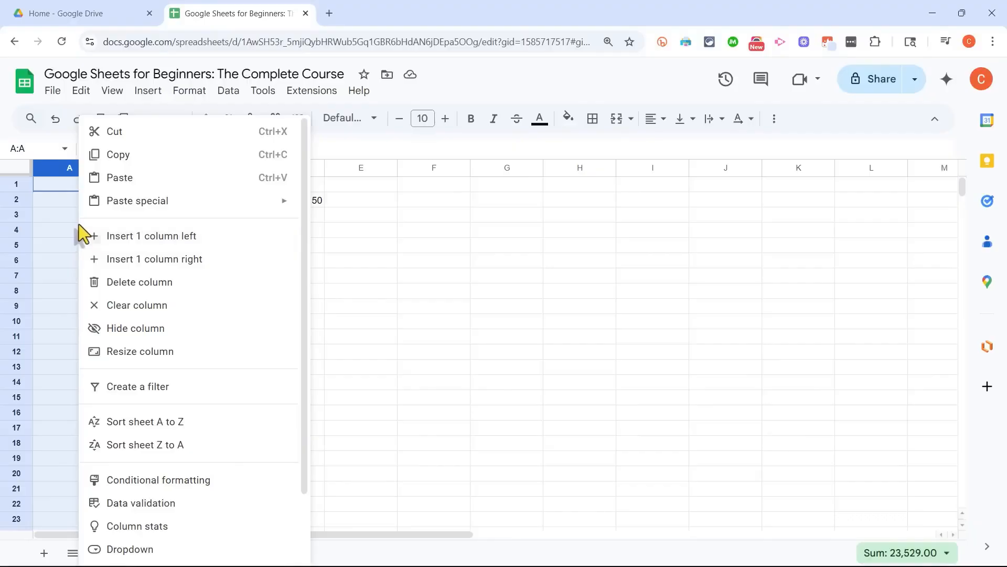
left_click(125, 238)
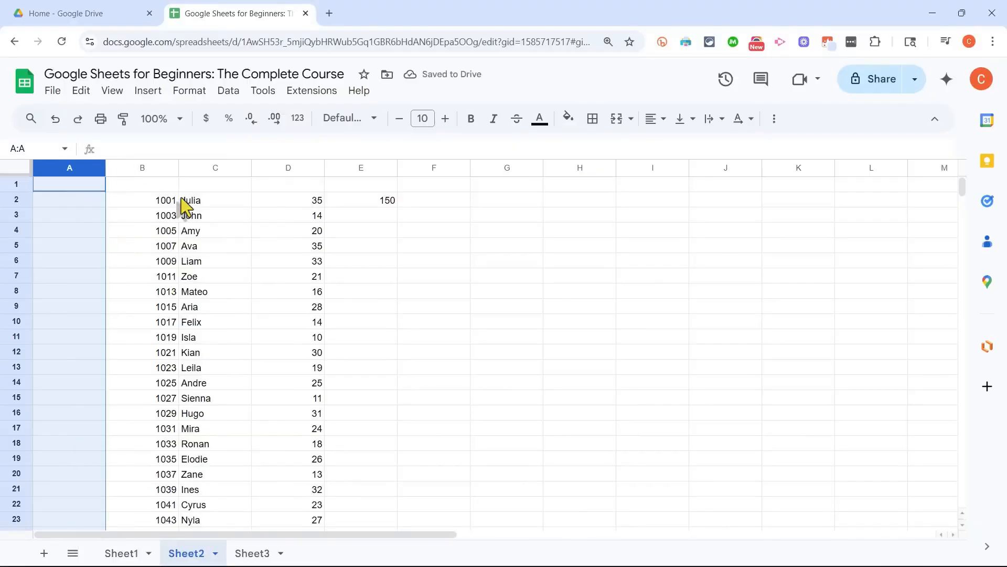
left_click(183, 245)
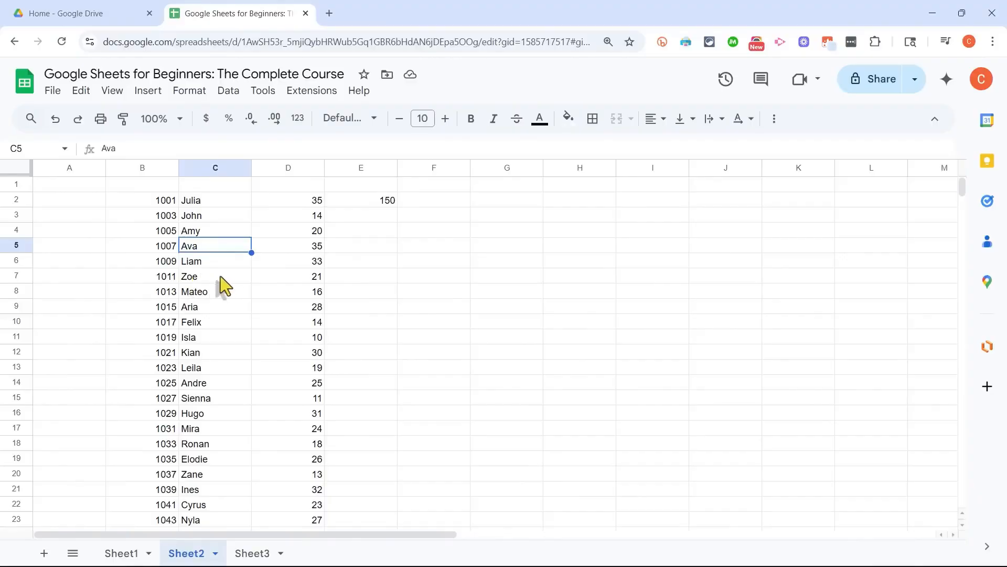
right_click(16, 292)
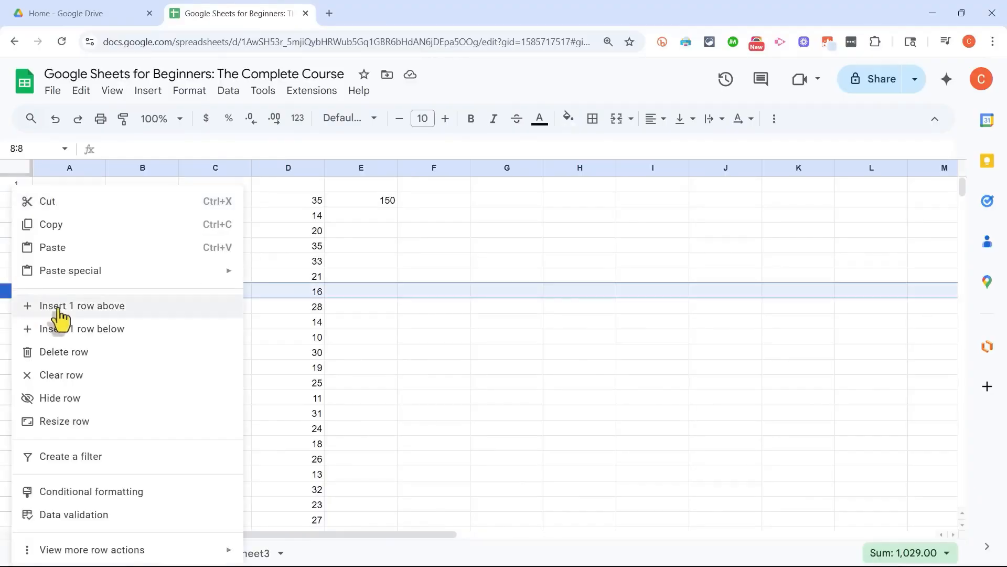
left_click(59, 307)
left_click(217, 323)
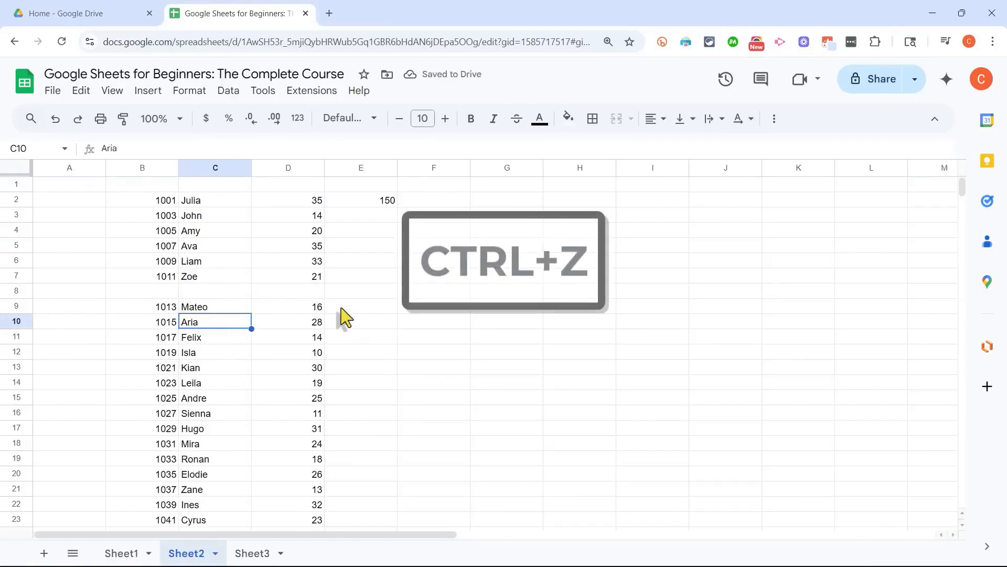
Step: Undo the insertion of the blank row above row 8 and the blank column before column A
key("ctrl+z")
key("ctrl+z")
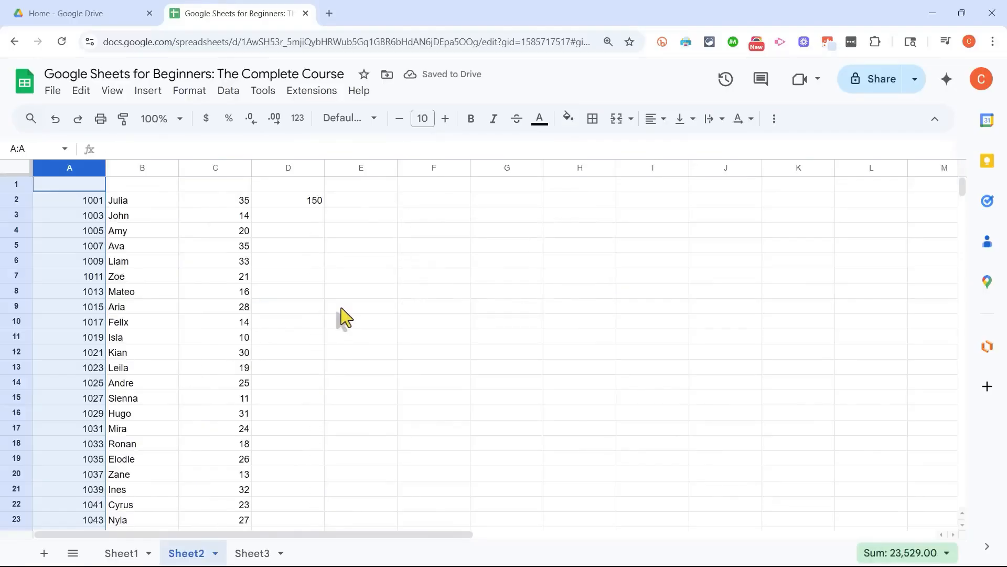
left_click(363, 307)
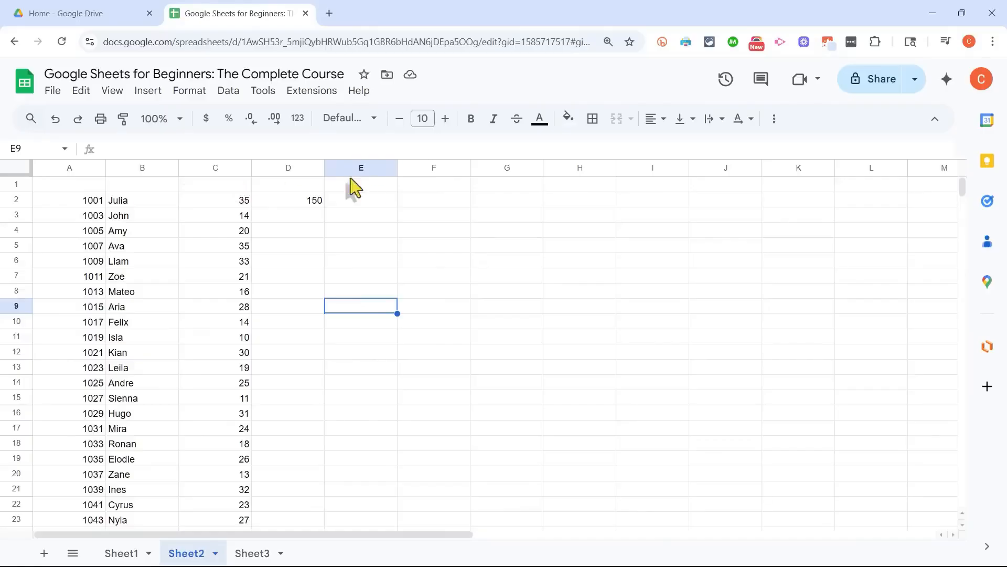
Step: Enter the headers "Employee Number", "Name", "Hourly Wage" and "Hours Worked" in cells A1 to D1
left_click(78, 188)
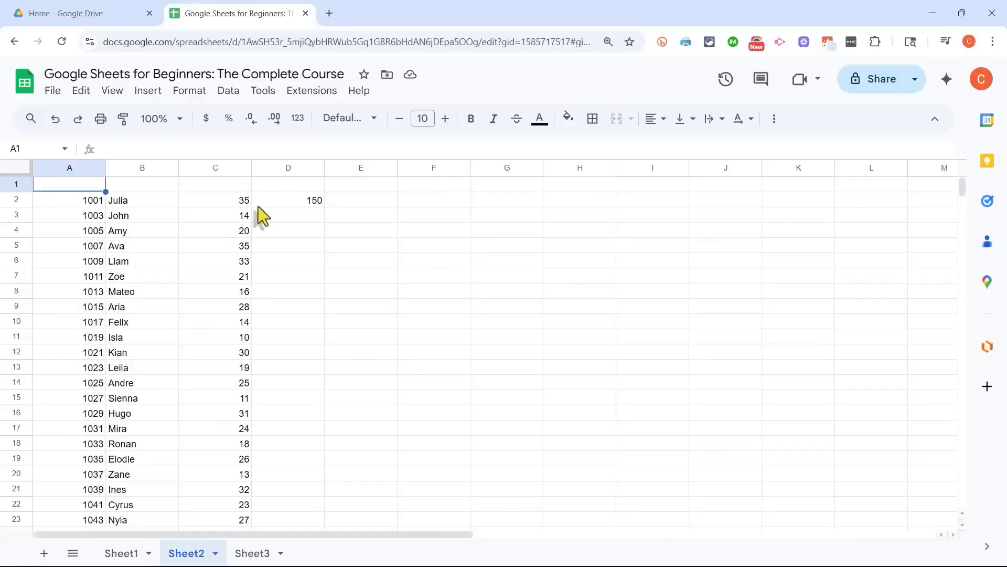
type("Employee")
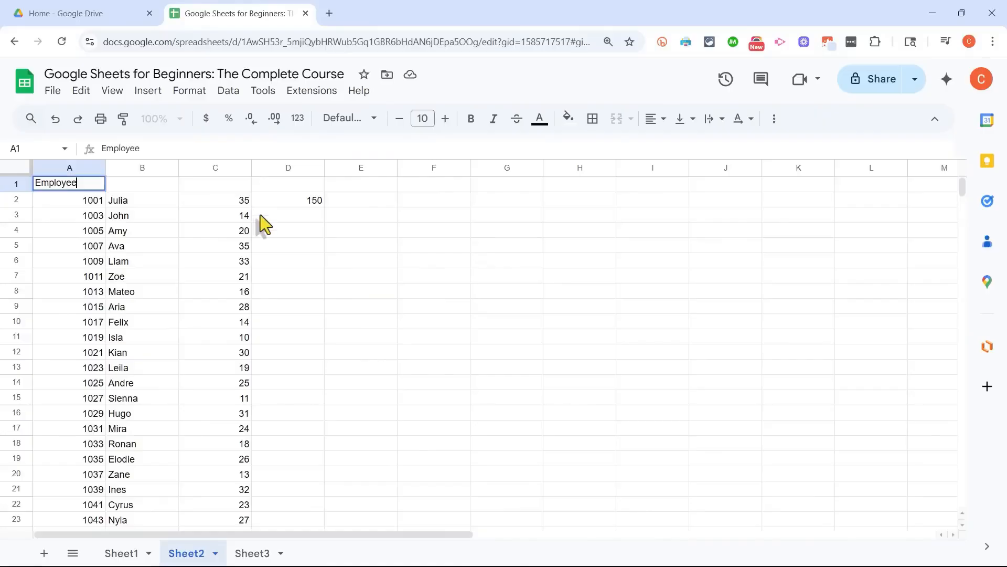
type(" Number")
key("Tab")
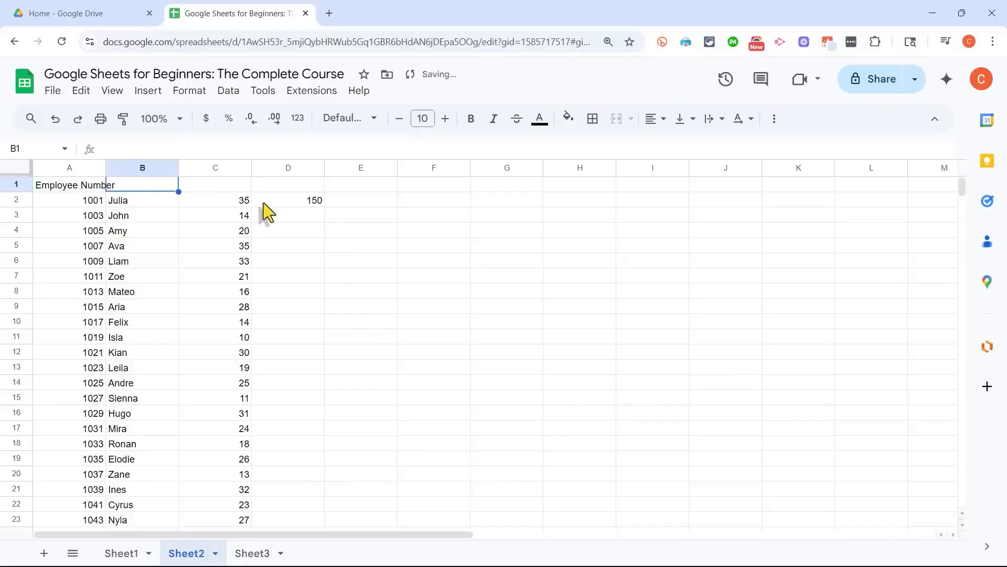
type("Name")
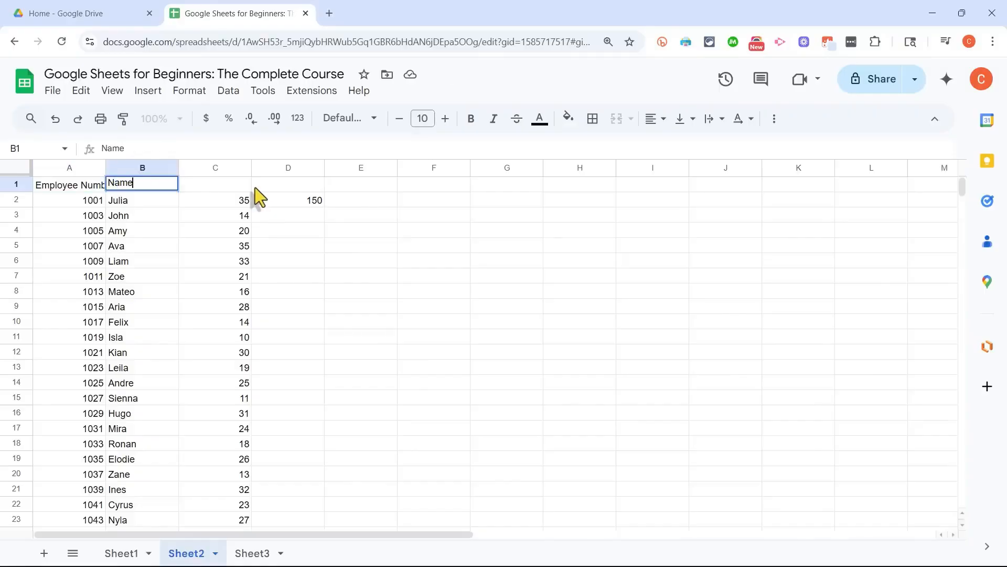
key("Tab")
type("Hourly ")
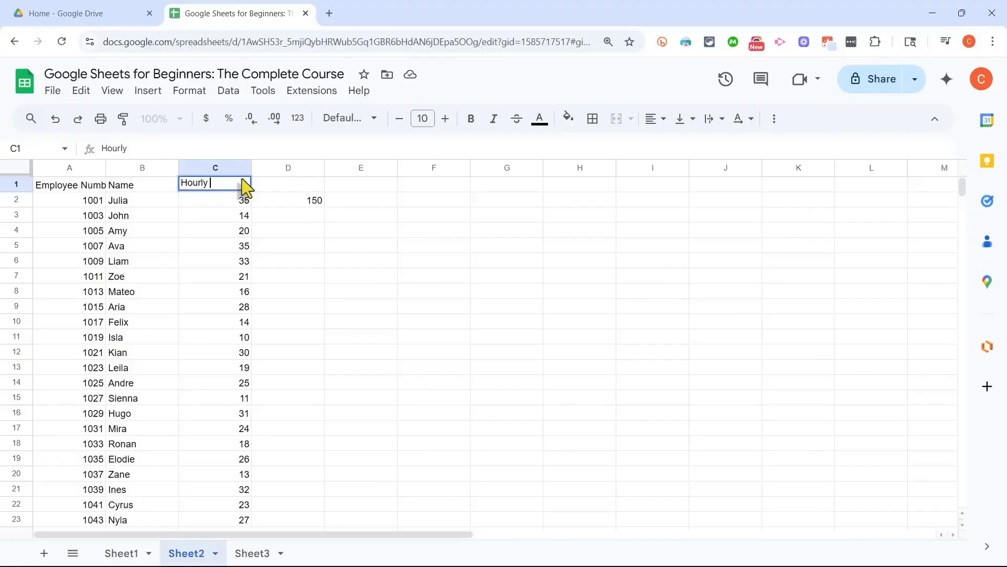
type("Wage")
key("Tab")
type("Hours")
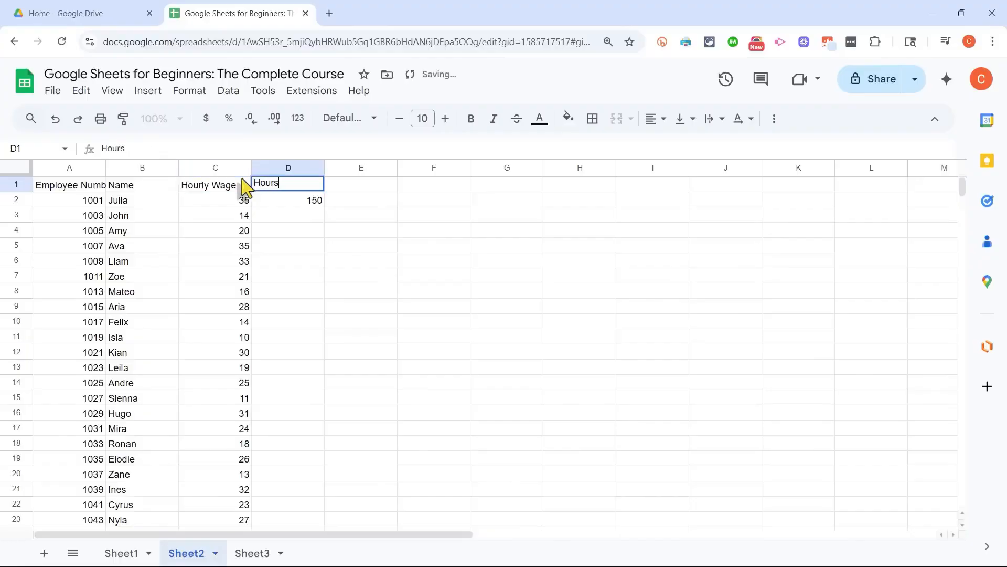
type(" Worked")
key("Return")
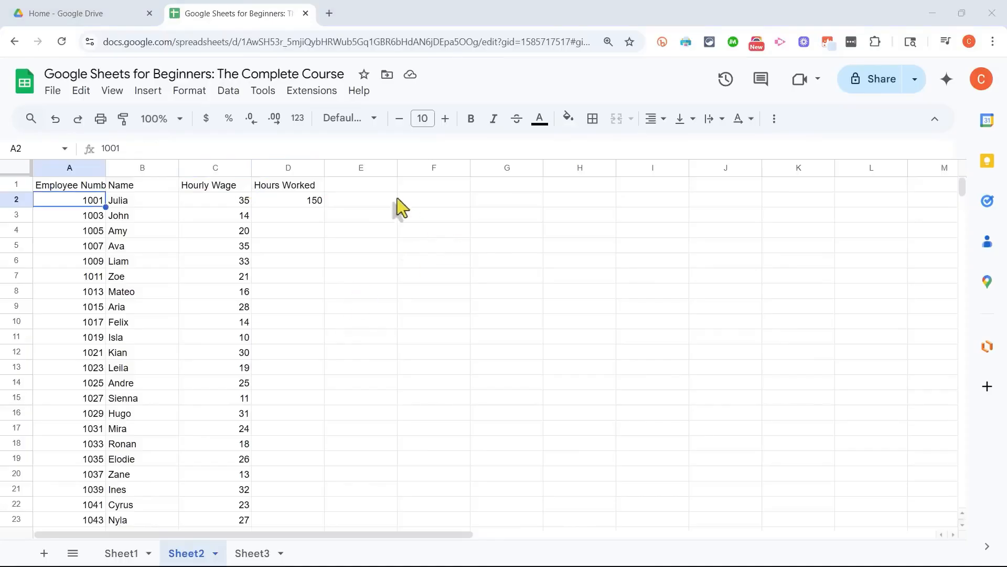
Step: Enter the header "Taxable Income" in cell E1
left_click(343, 182)
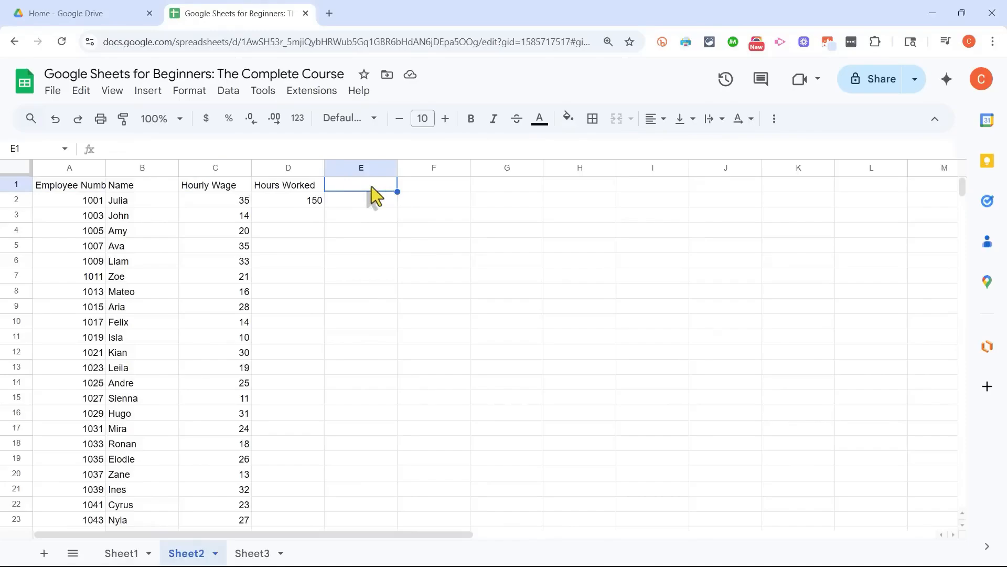
type("Taxable Income")
key("Return")
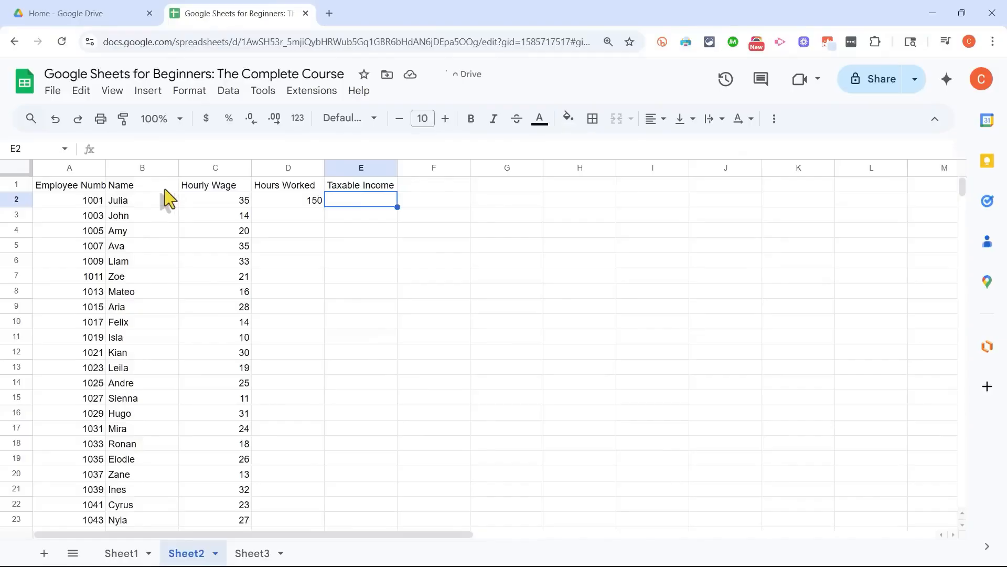
Step: Widen column A so that its full "Employee Number" header fits
left_click(60, 188)
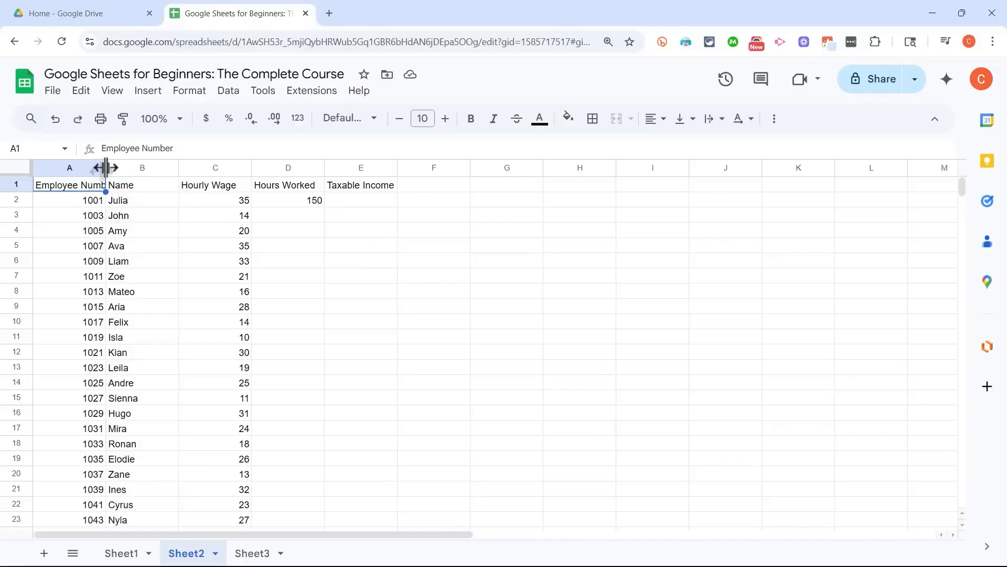
mouse_move(105, 167)
left_mouse_down()
mouse_move(131, 168)
mouse_move(40, 166)
mouse_move(120, 169)
left_mouse_up()
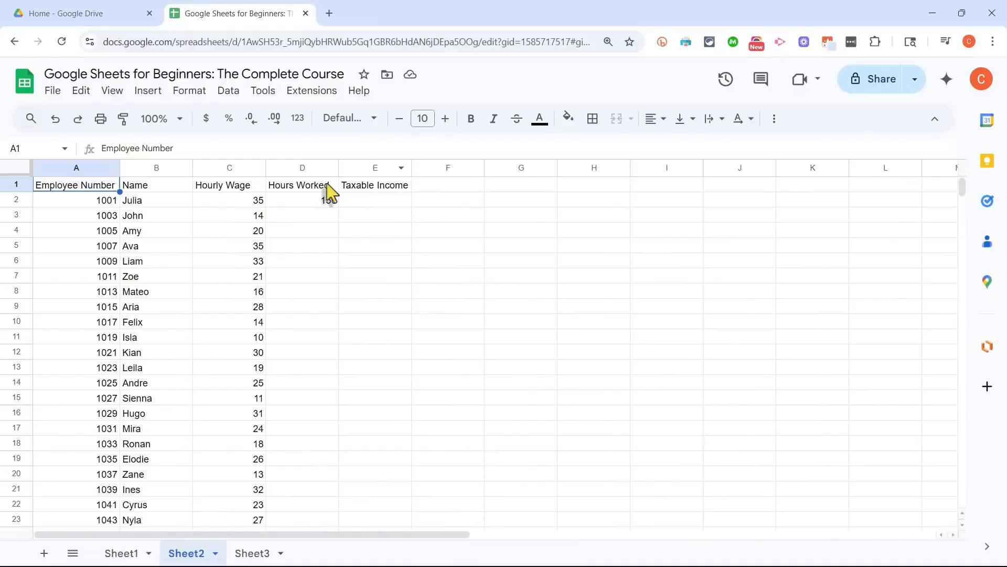
left_click(161, 171)
left_click_drag(163, 176, 209, 165)
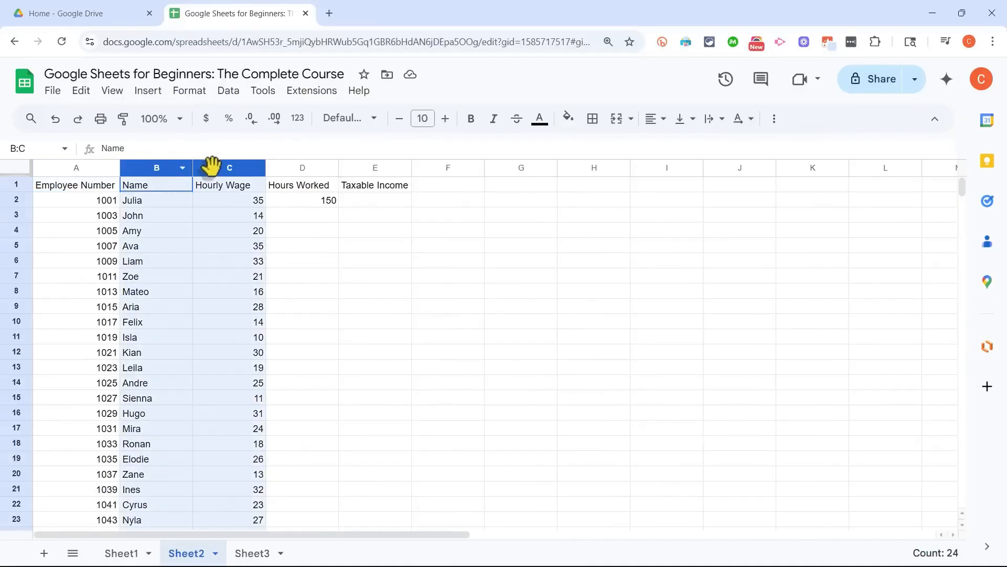
left_click(78, 168)
left_click(156, 215)
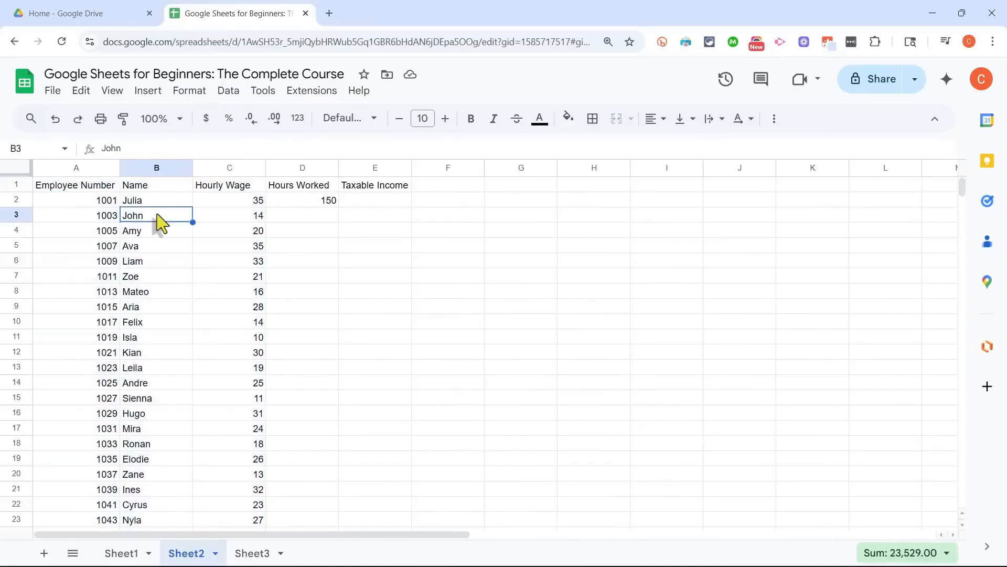
left_click(199, 261)
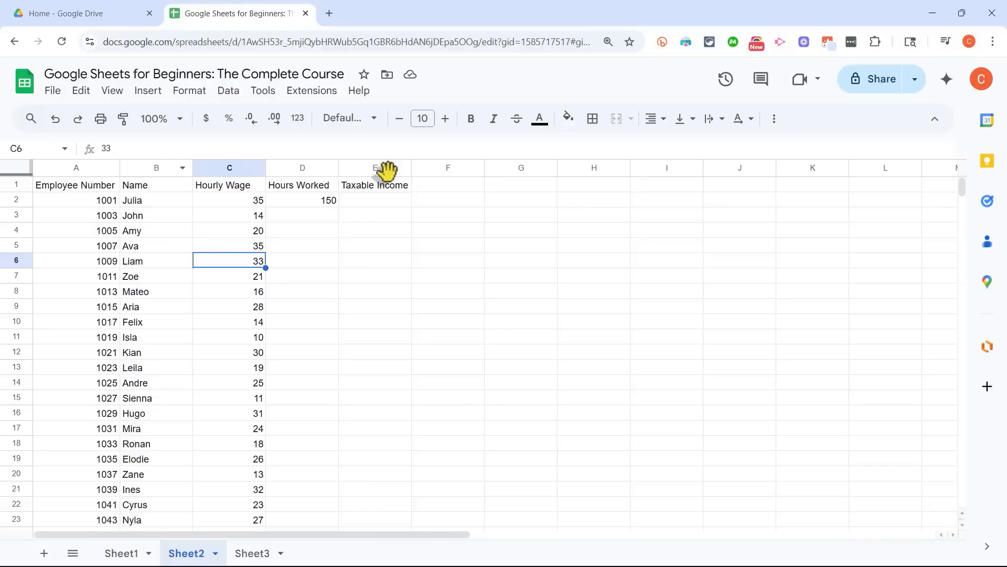
Step: Auto-fit columns A through E to their contents, and shrink all five together to equal narrow widths
left_click_drag(87, 168, 358, 169)
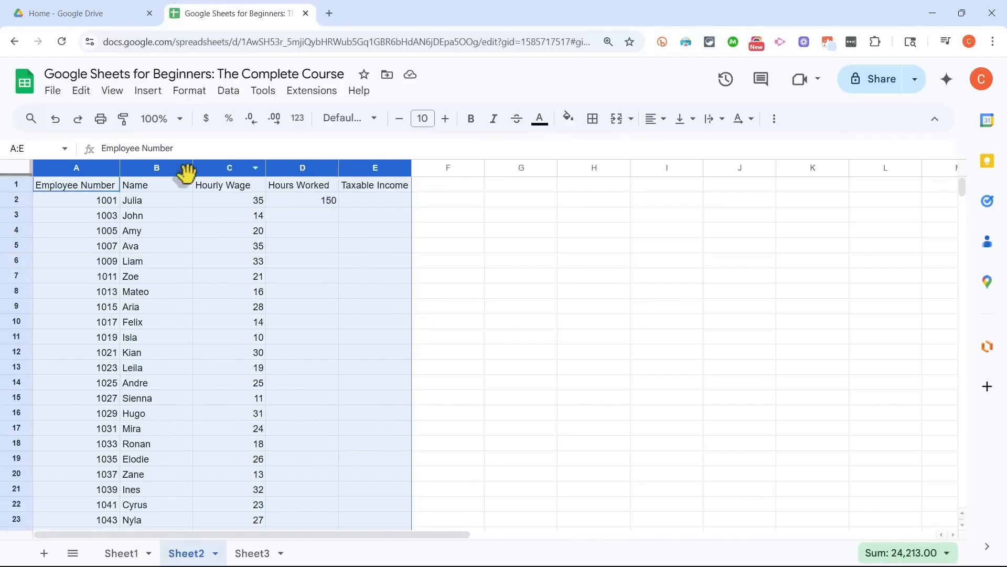
double_click(266, 168)
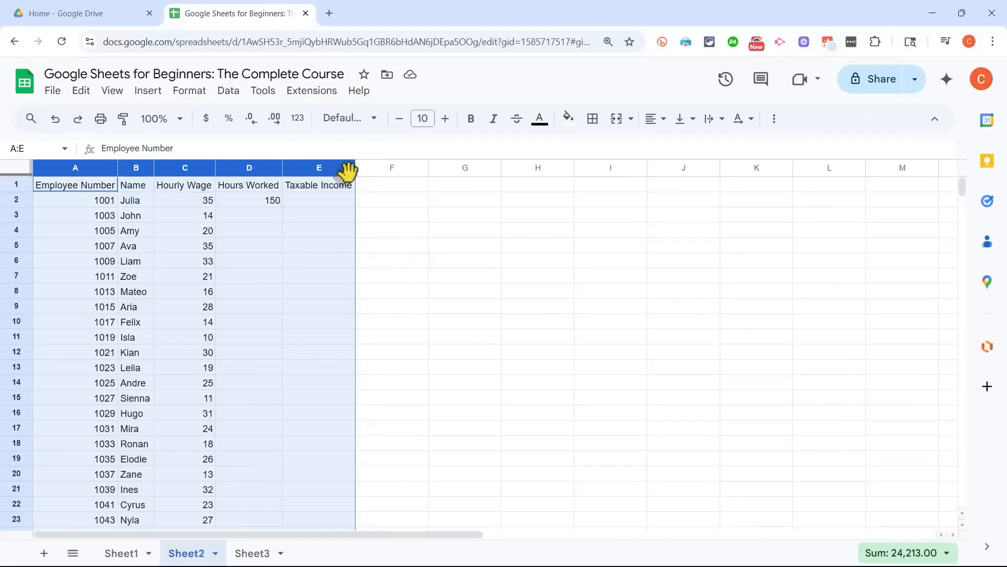
left_click_drag(357, 170, 323, 170)
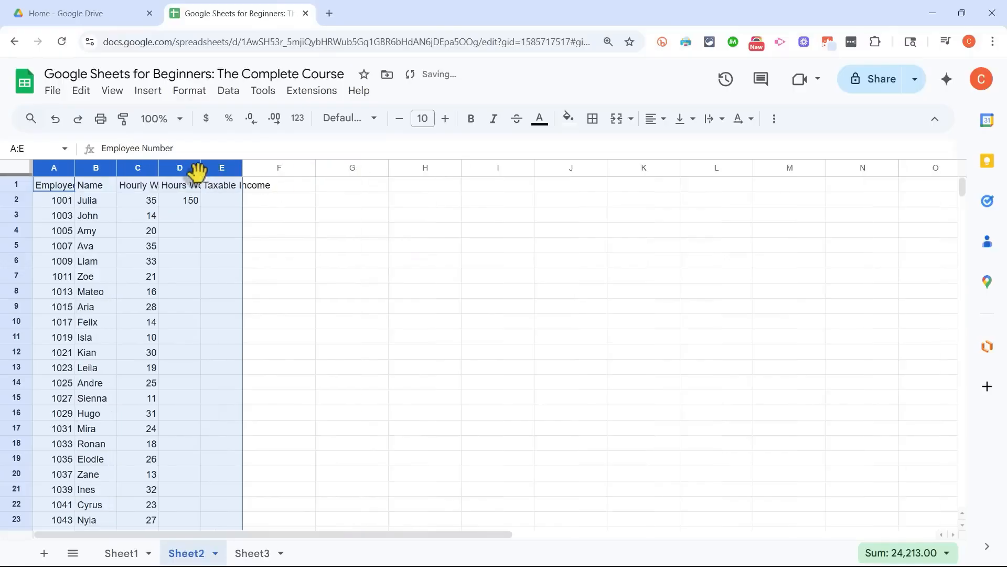
left_click_drag(197, 169, 186, 170)
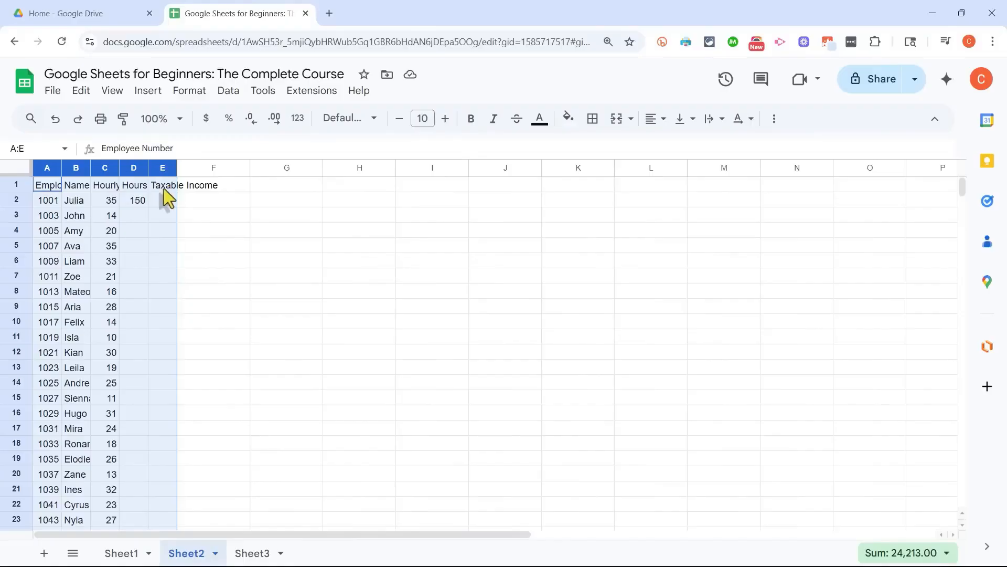
Step: Auto-fit columns A through E so that all five headers in row 1 show in full
left_click(162, 186)
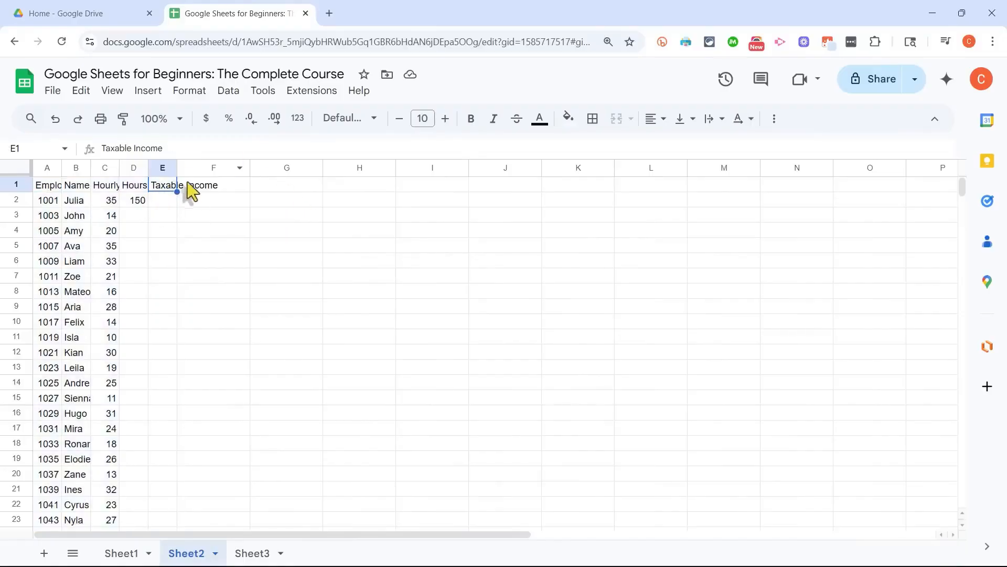
left_click(103, 187)
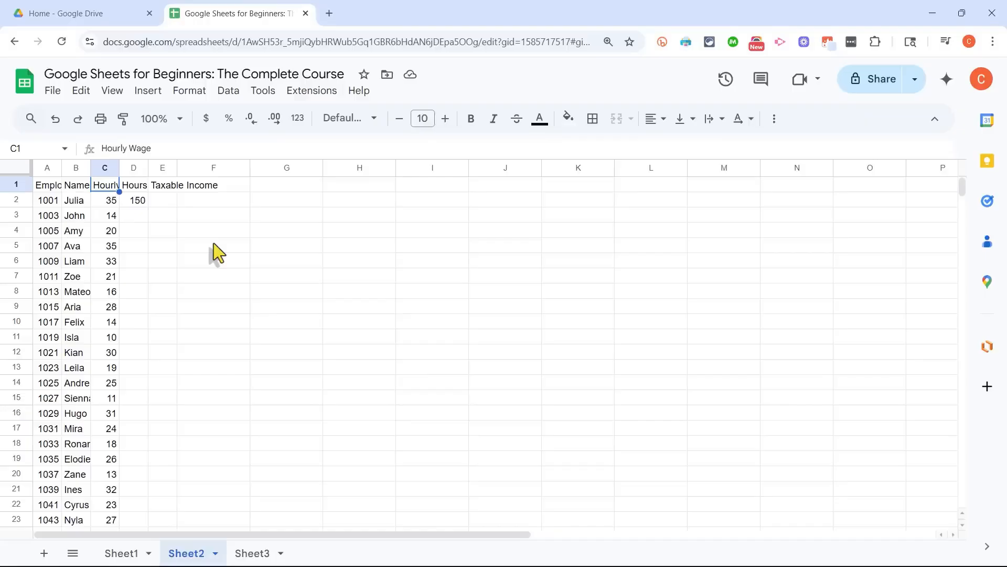
left_click(166, 234)
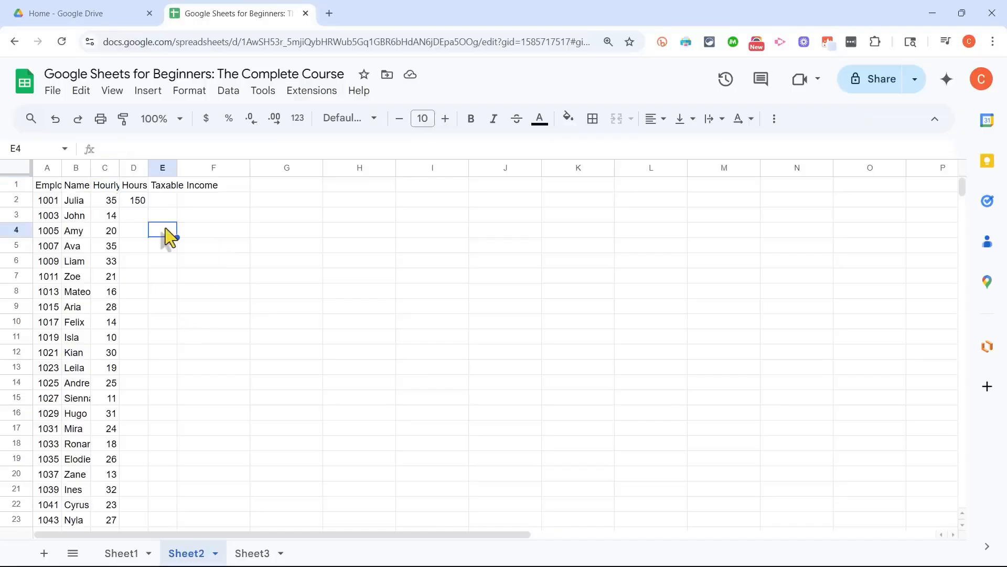
left_click_drag(41, 172, 169, 171)
double_click(147, 167)
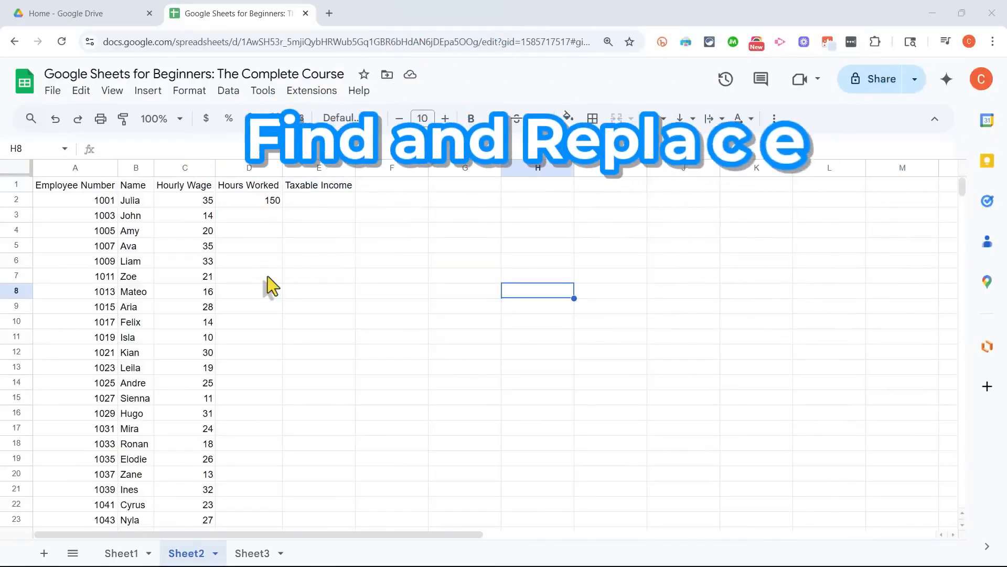
Step: Replace every 10 with 12 across all sheets using Find and replace, leaving all matching options off
scroll(214, 277, "down", 5)
scroll(266, 279, "up", 5)
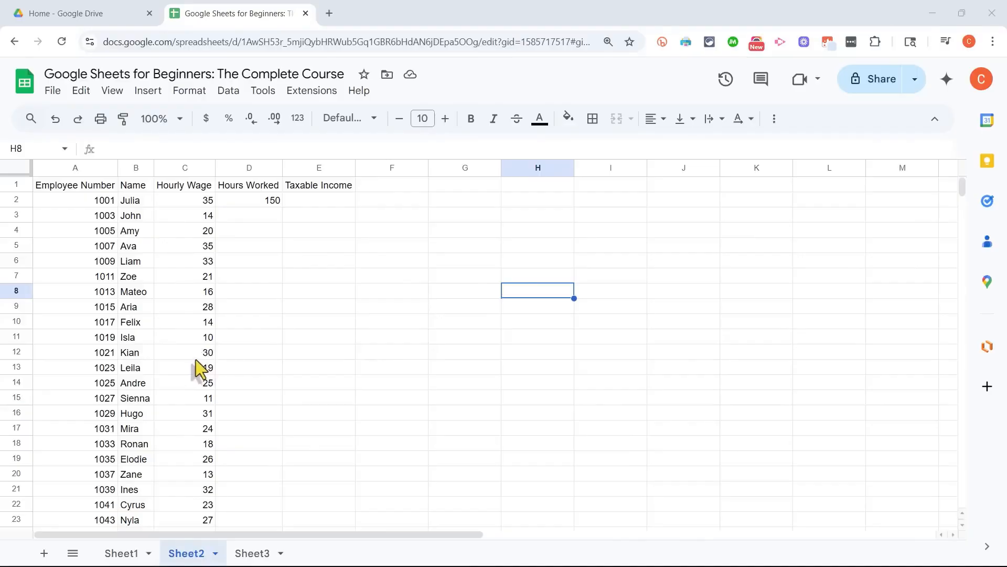
left_click(182, 322)
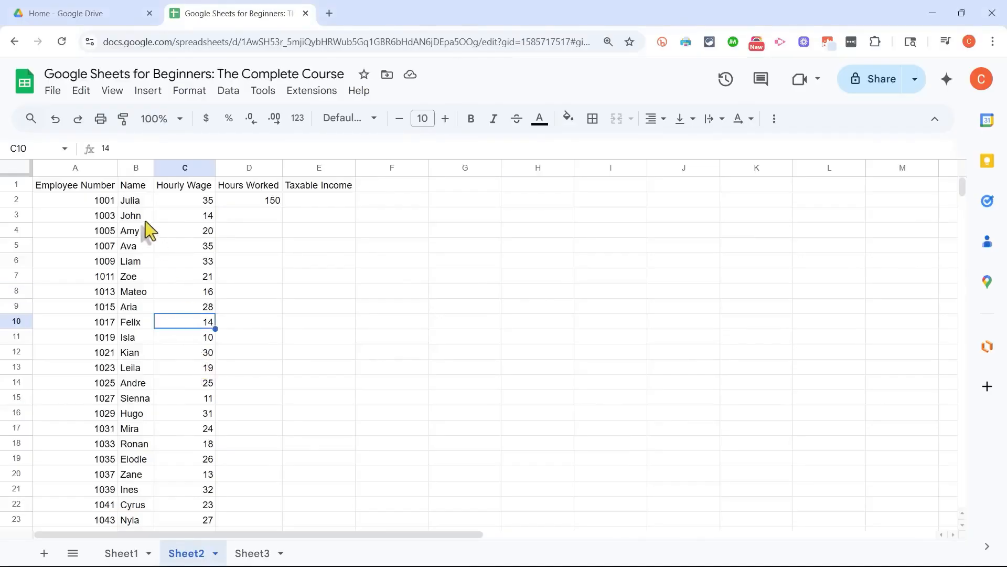
left_click(81, 94)
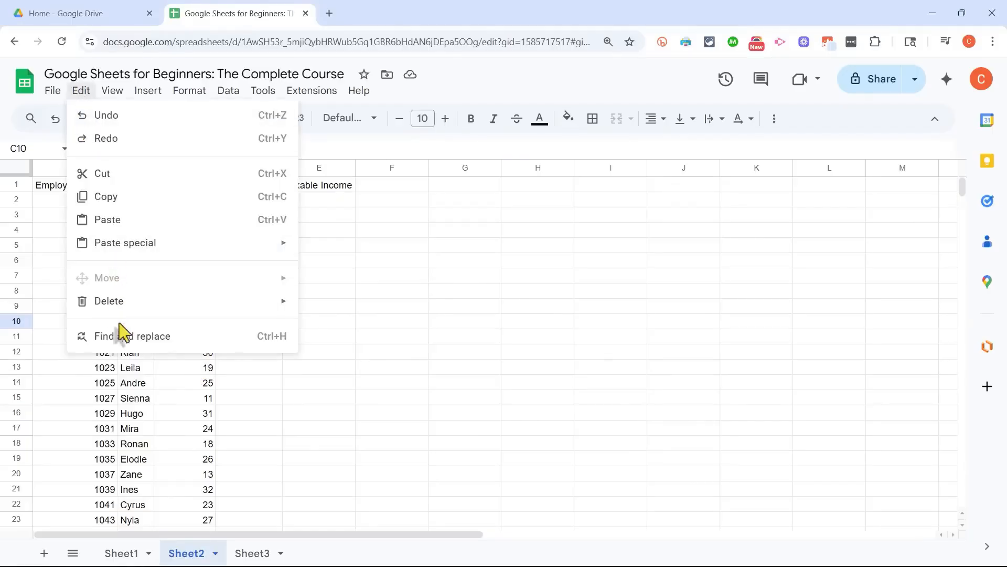
left_click(124, 335)
type("10")
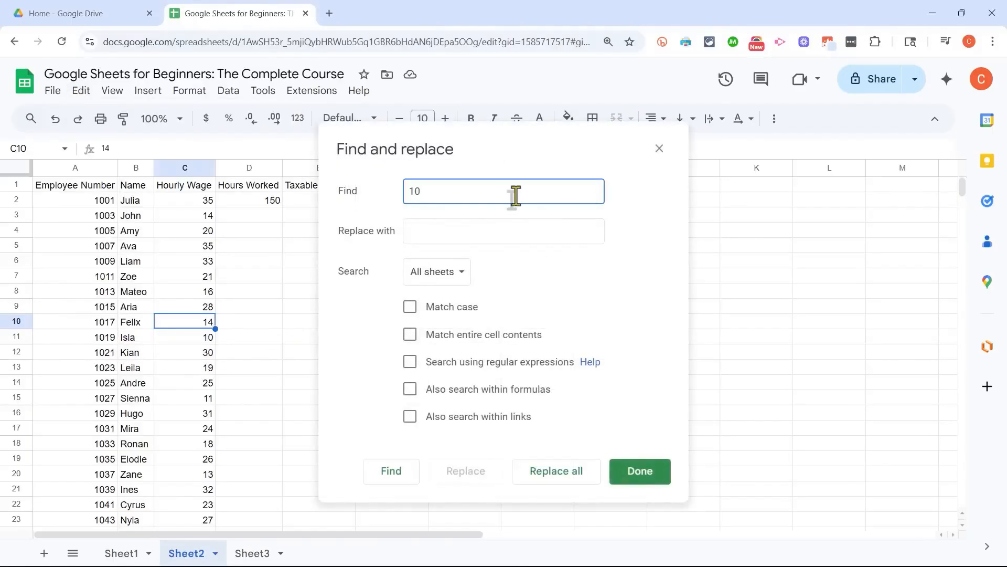
left_click(443, 238)
key("Tab")
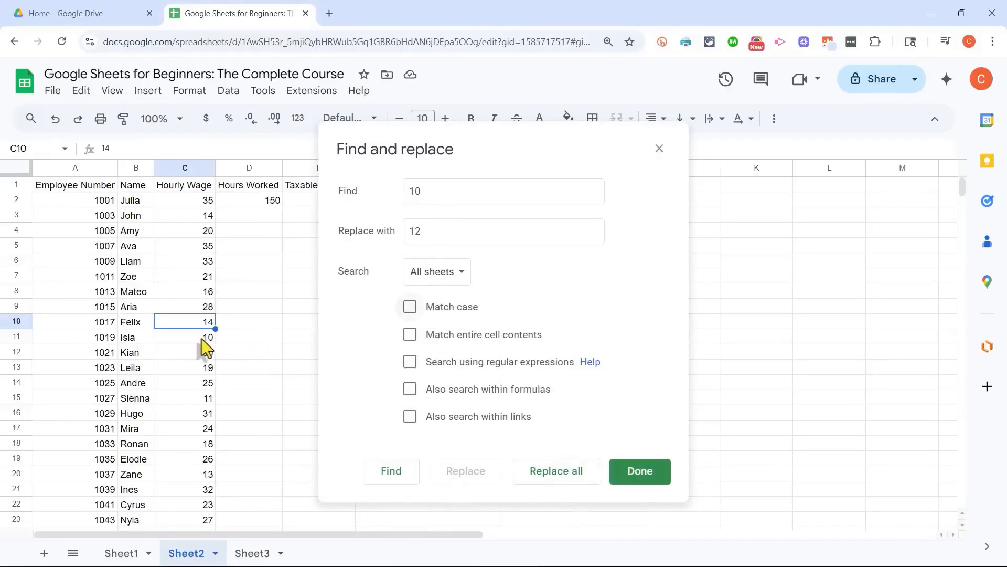
left_click(572, 480)
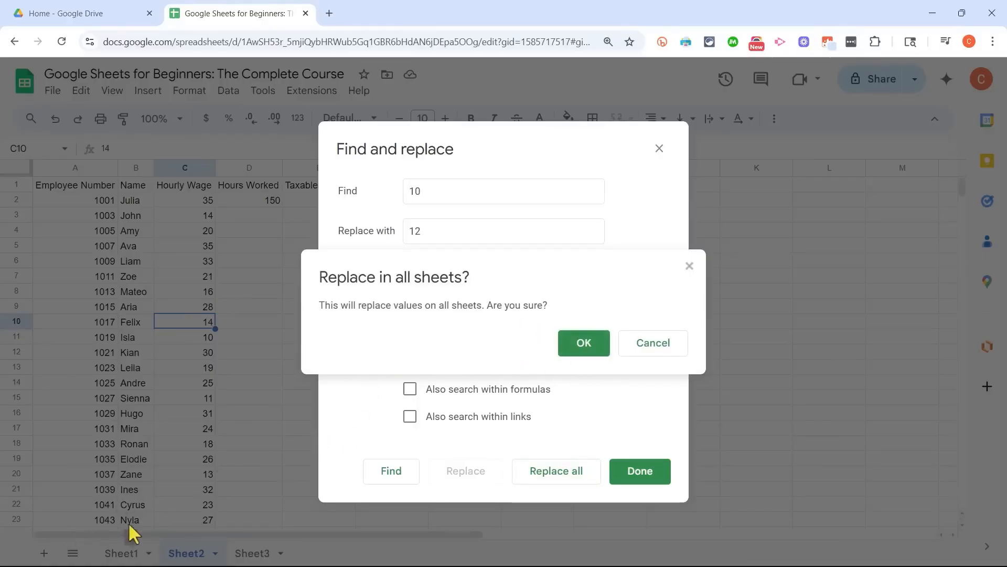
left_click(582, 345)
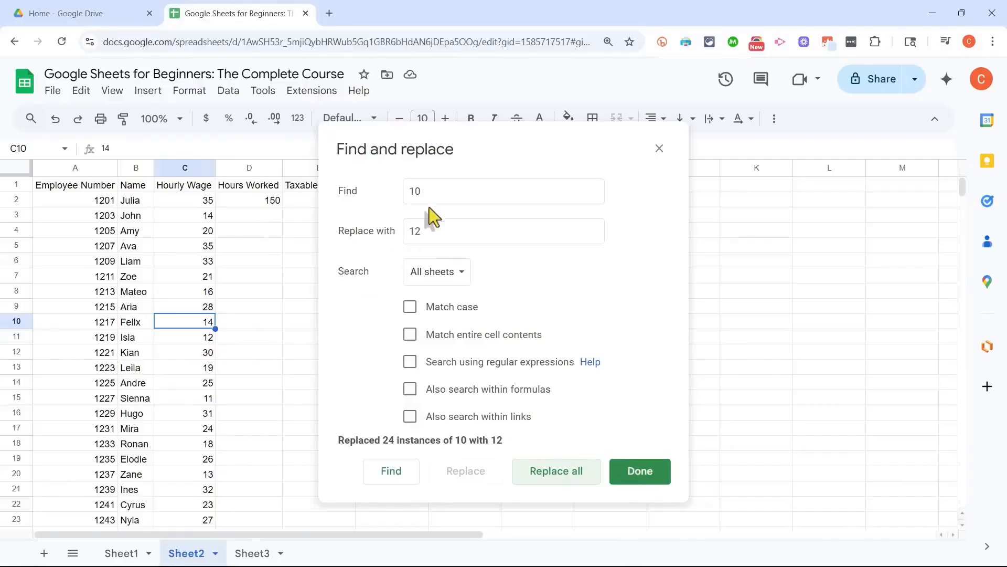
Step: Replace every 11 with 12 across all sheets, and finish with Find and replace
left_click_drag(414, 191, 434, 191)
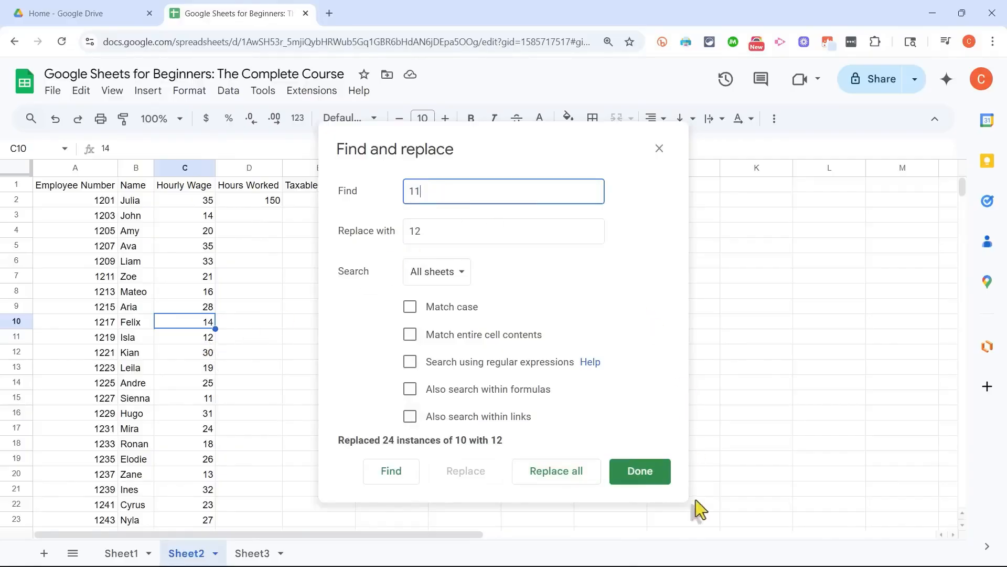
left_click(132, 402)
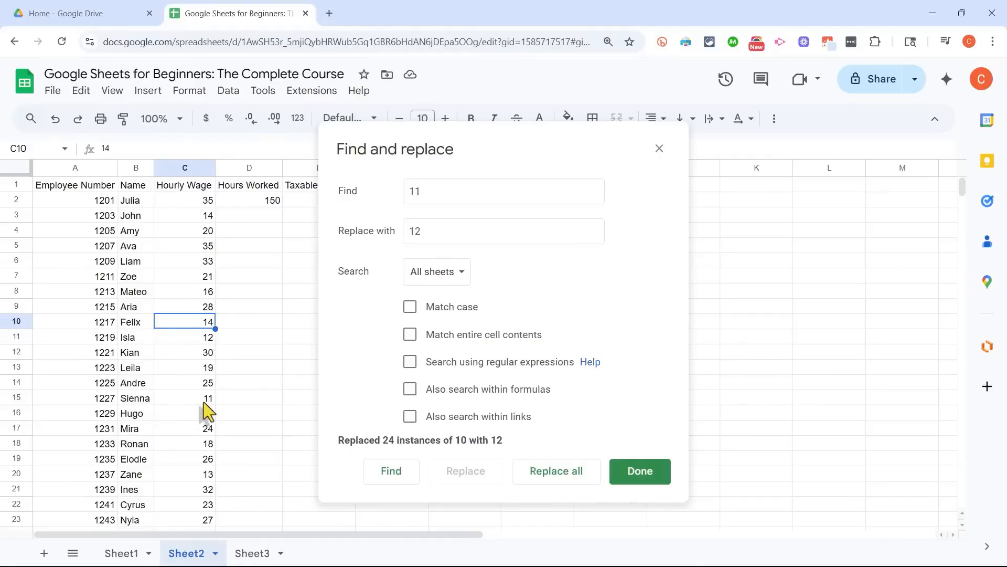
left_click(552, 475)
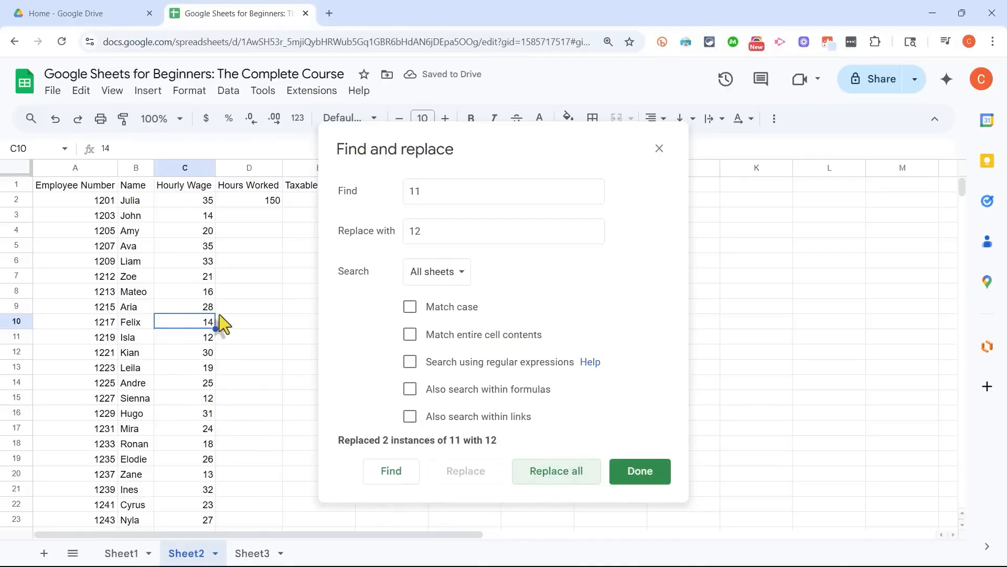
scroll(223, 323, "down", 3)
scroll(219, 313, "up", 3)
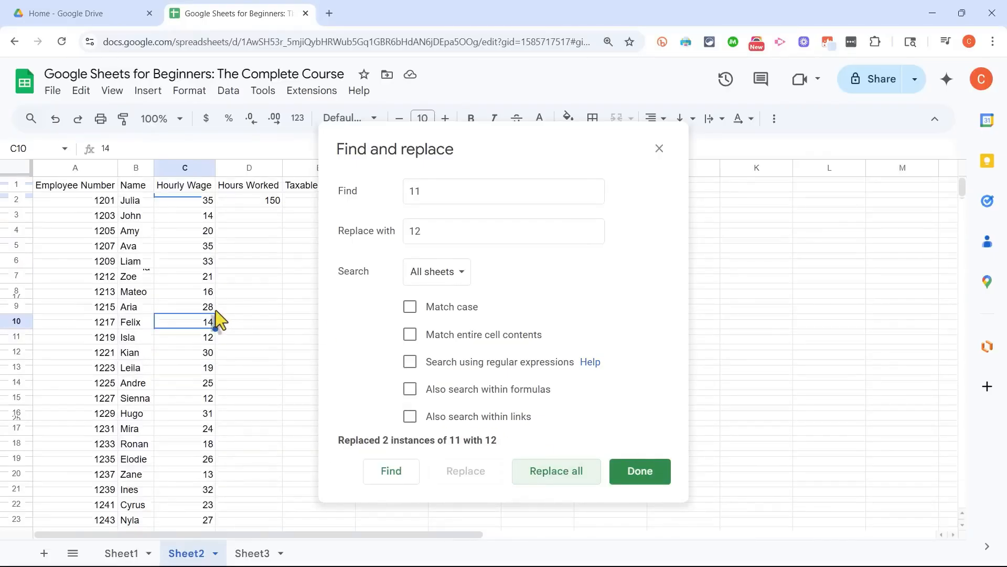
scroll(280, 315, "down", 3)
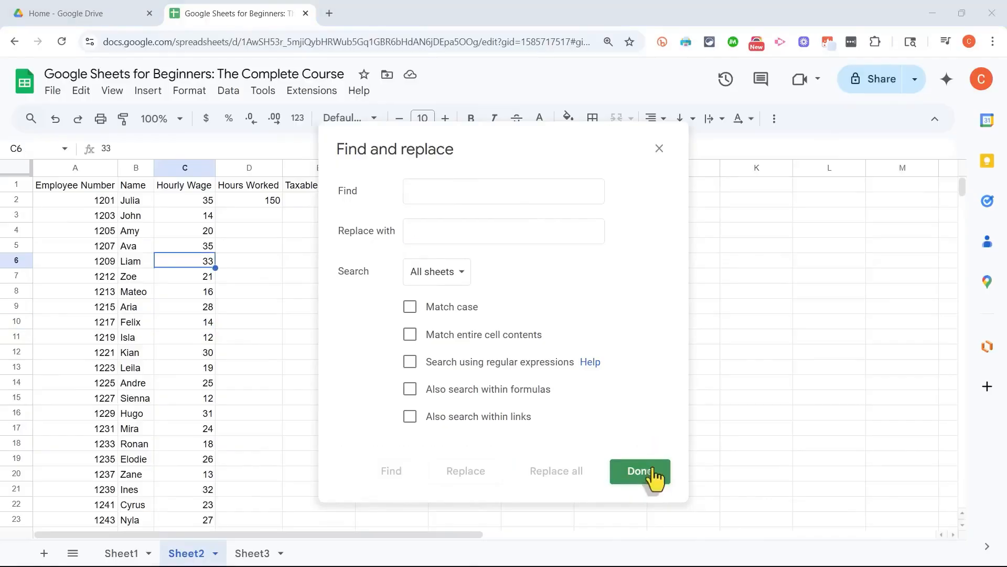
left_click(649, 474)
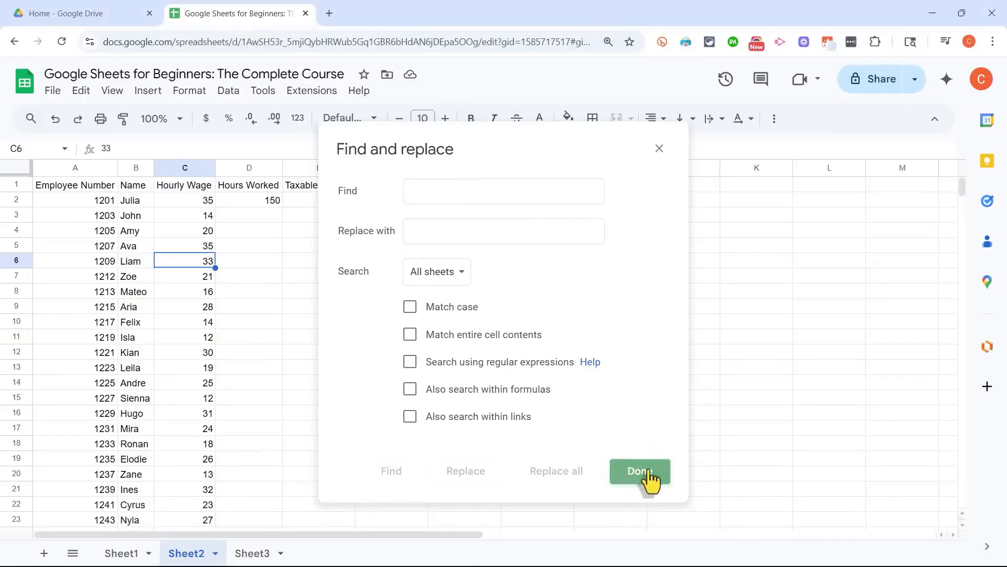
left_click(435, 291)
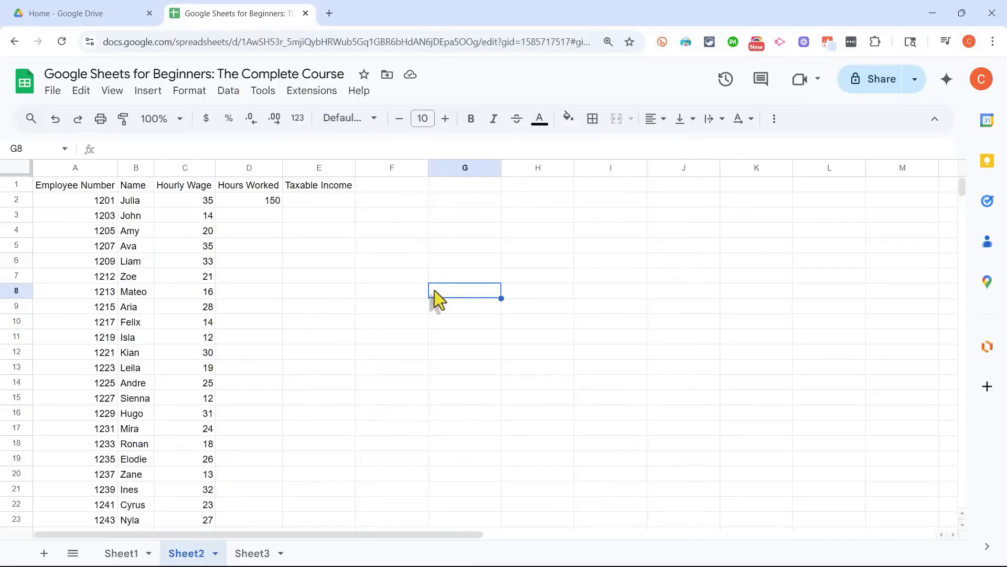
left_click(81, 92)
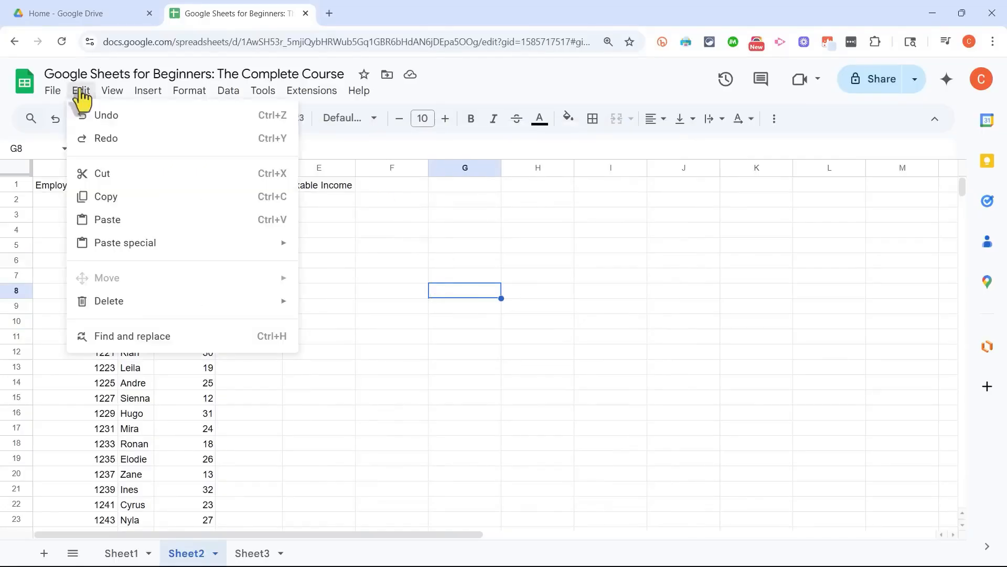
left_click(669, 245)
key("ctrl+h")
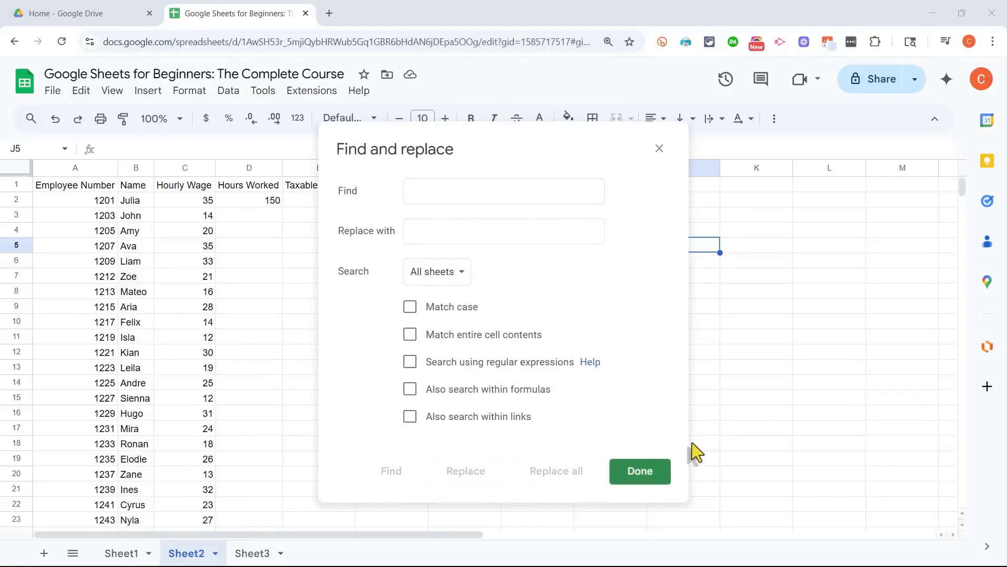
left_click(638, 471)
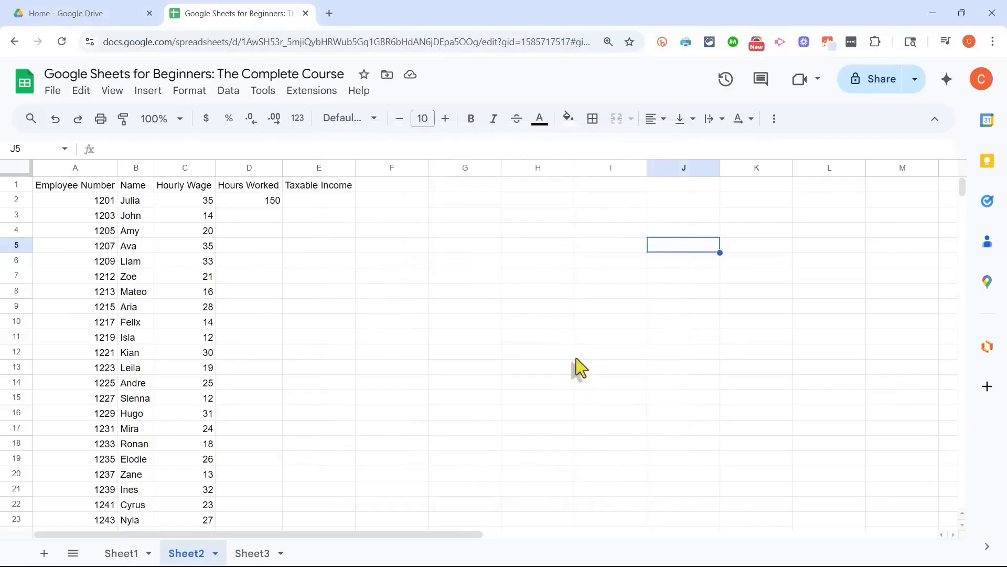
Step: Copy the Hours Worked value 150 from cell D2 to cell D4
left_click(319, 307)
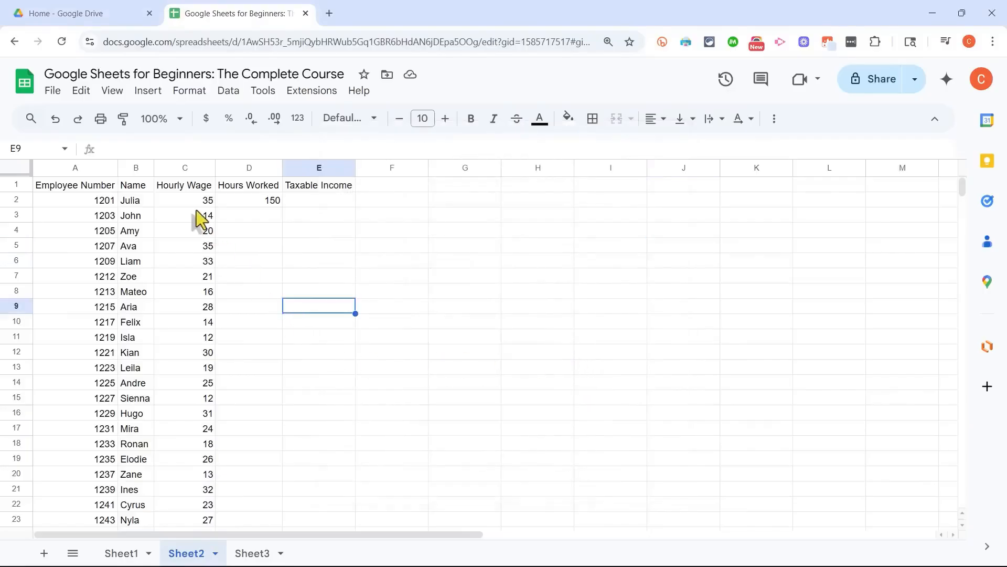
left_click(272, 204)
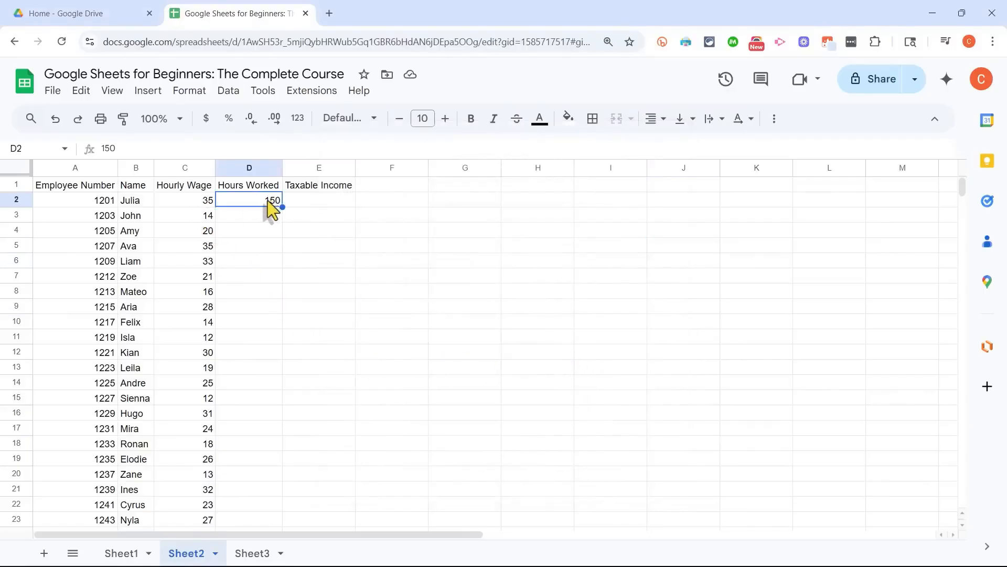
key("ctrl+c")
left_click(258, 231)
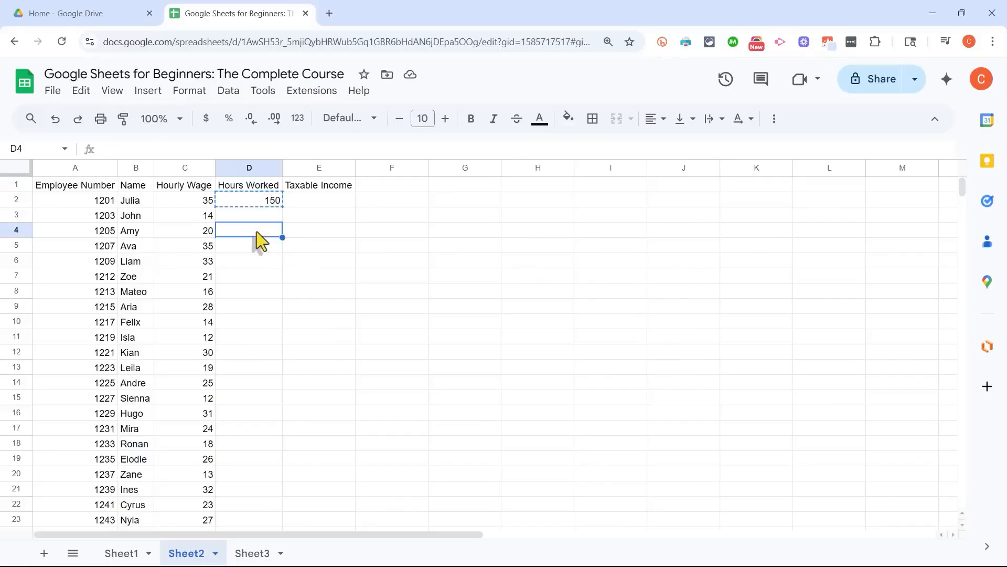
key("ctrl+v")
Step: Cut the value 150 from cell D4 and paste it into cell E4
left_click(265, 200)
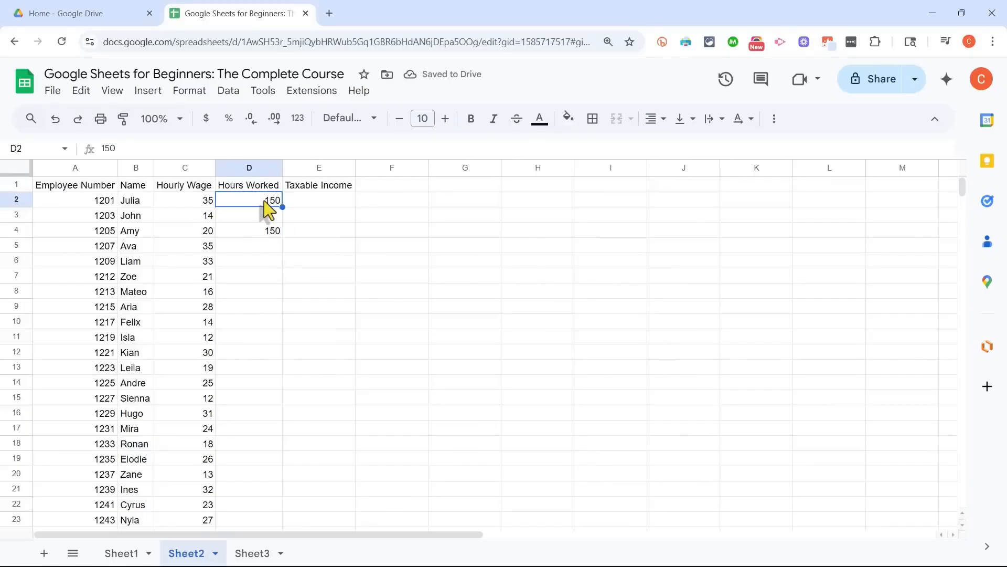
left_click(254, 231)
key("ctrl+x")
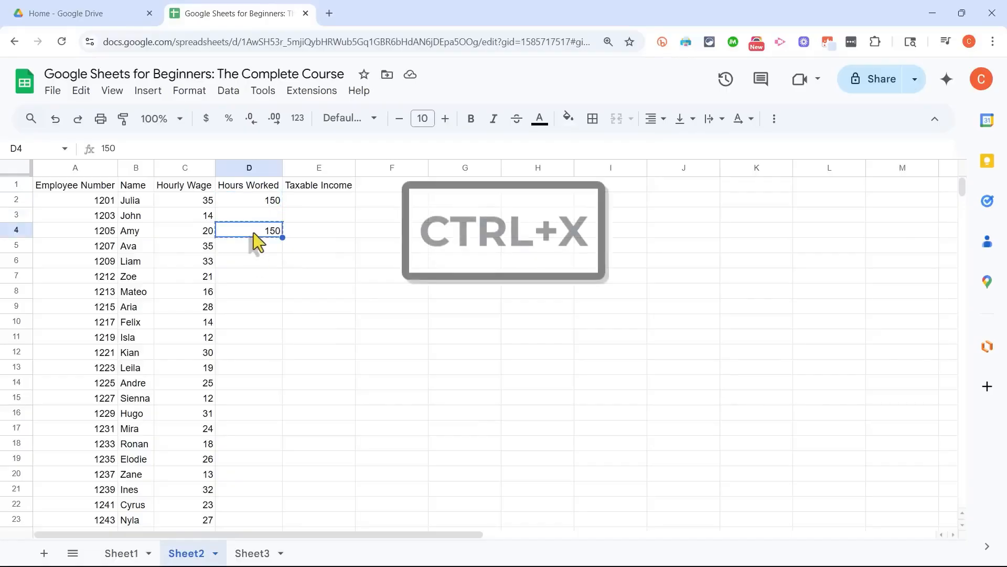
left_click(328, 231)
key("ctrl+v")
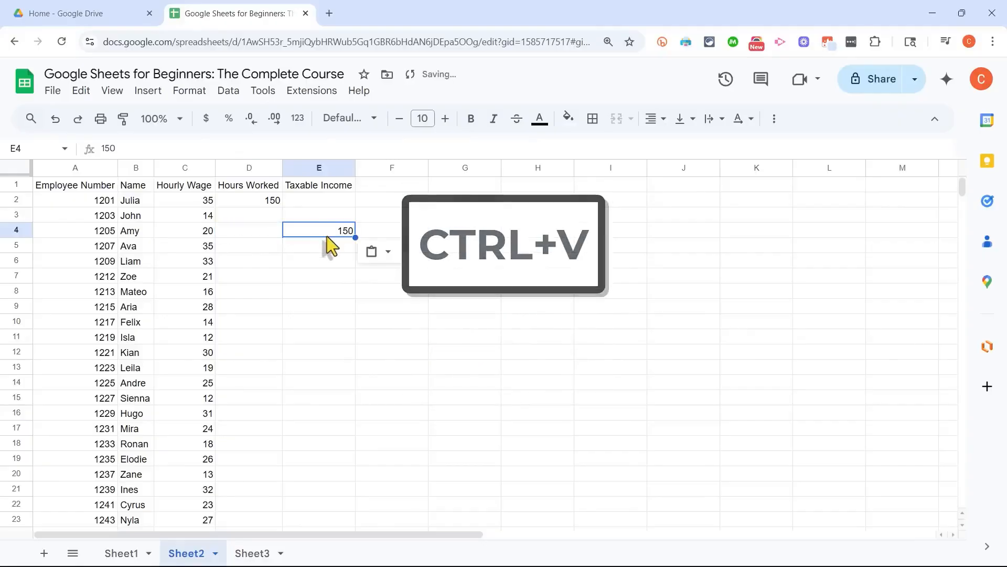
Step: Undo both the move to cell E4 and the copy in cell D4
key("ctrl+z")
key("ctrl+z")
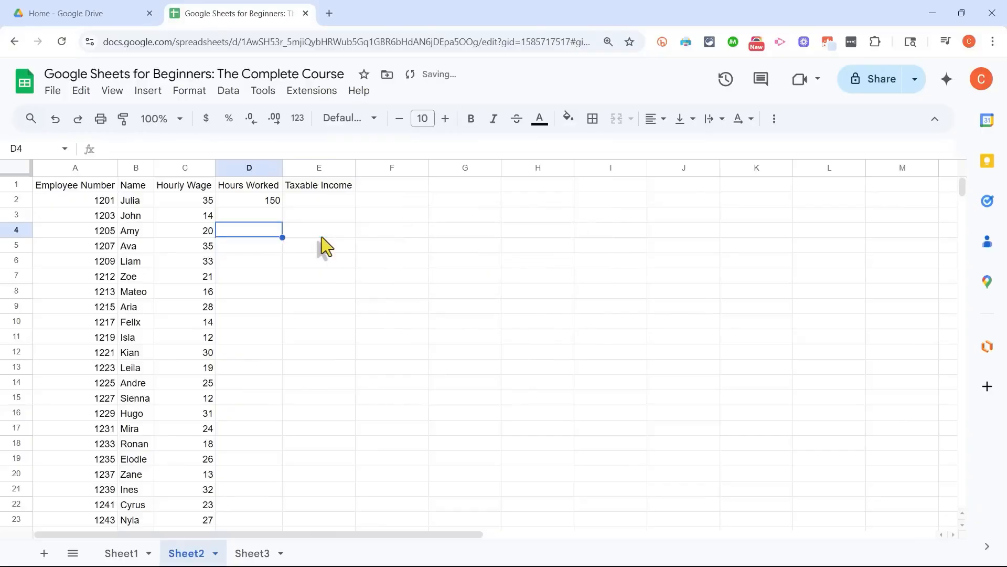
left_click(317, 242)
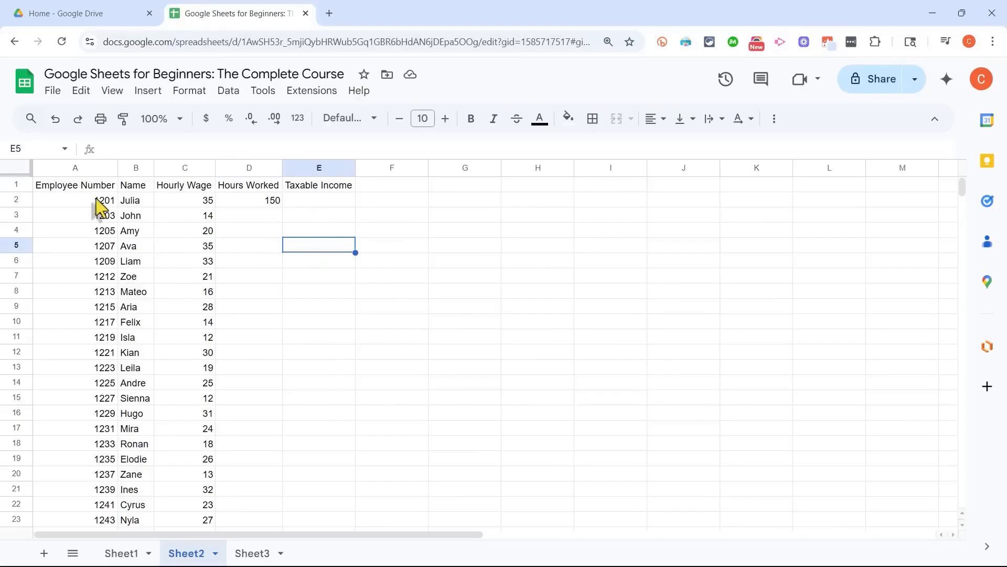
Step: Move the range A2:C5 to G1:I4, and undo the move
left_click_drag(96, 200, 190, 248)
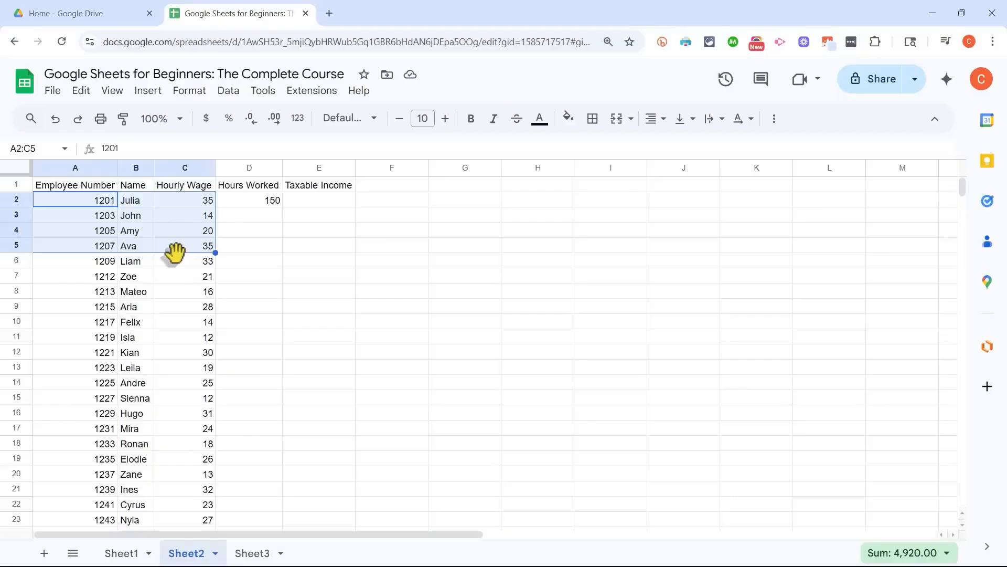
key("ctrl+c")
left_click_drag(174, 250, 647, 231)
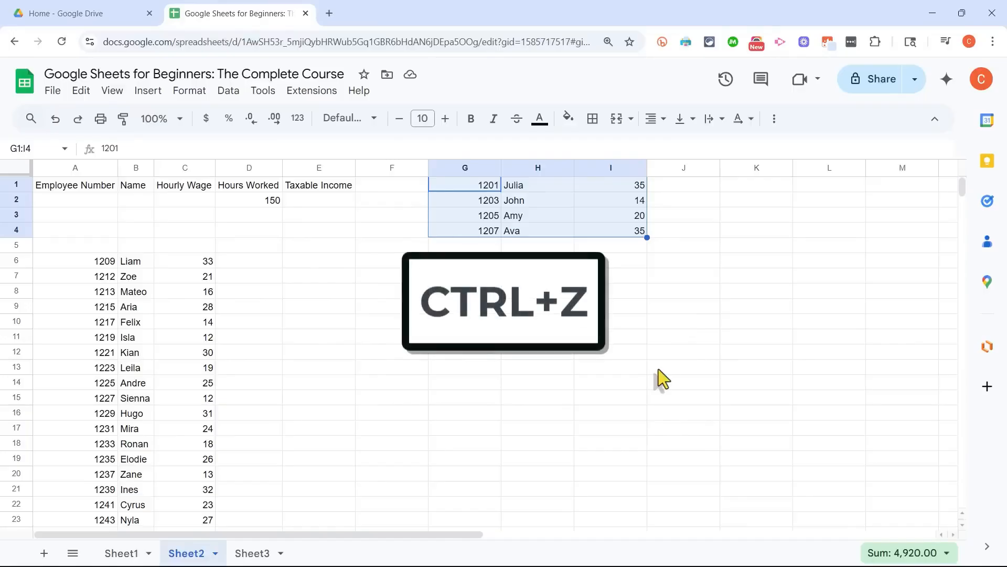
key("ctrl+z")
left_click(640, 352)
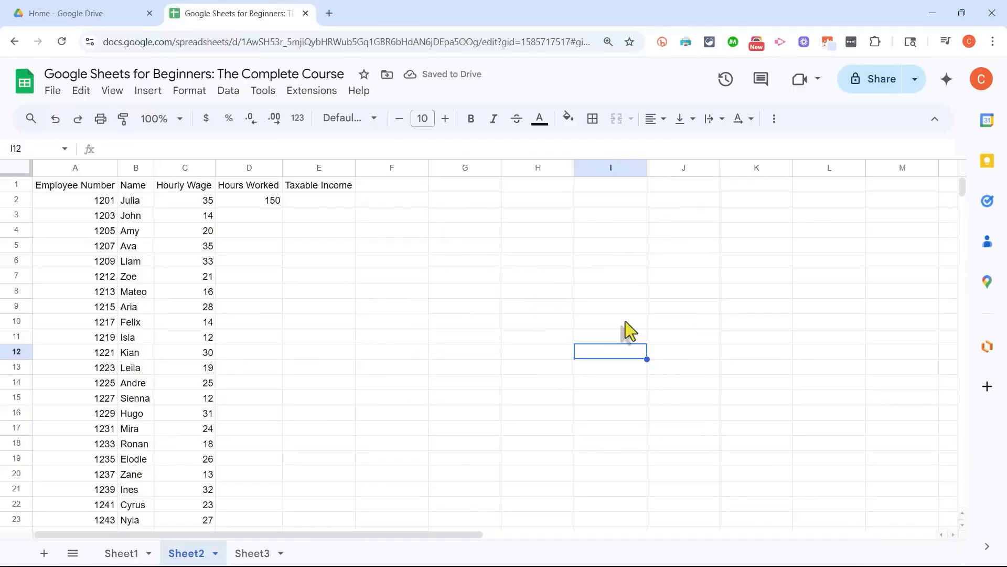